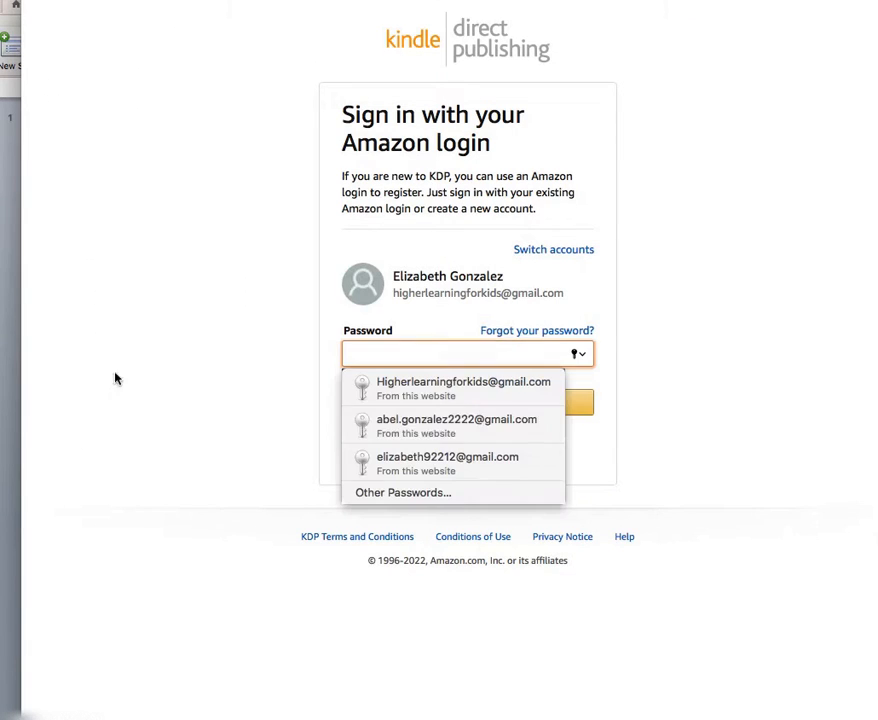
- Sign in to the Amazon account by filling in the saved account password and submitting the login
click(496, 386)
click(484, 402)
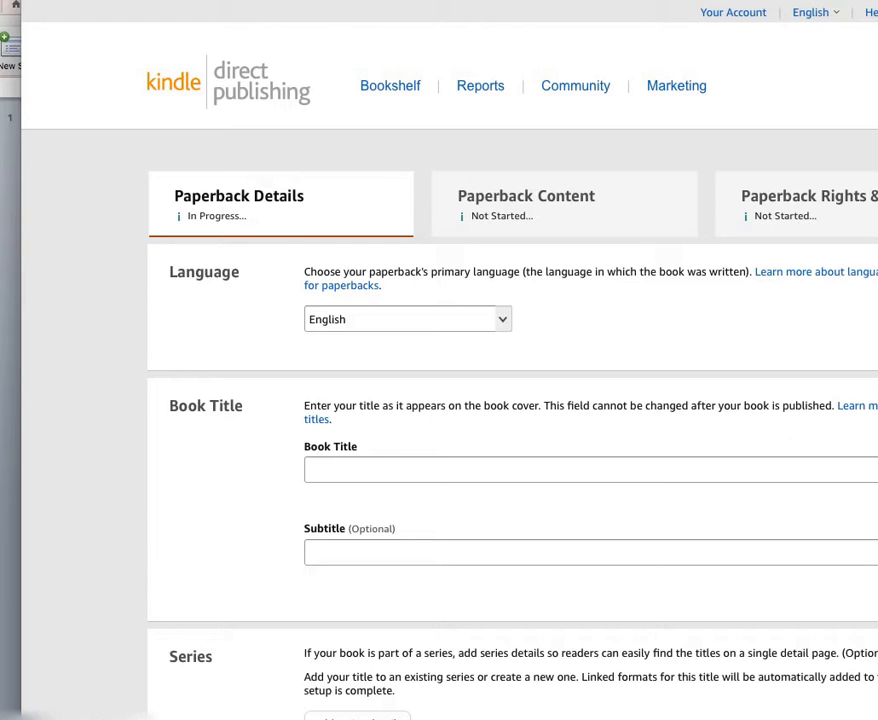
- Examine the blank Paperback Details form, from language and book title through description, publishing rights, keywords and categories
scroll(450, 400, down, 1)
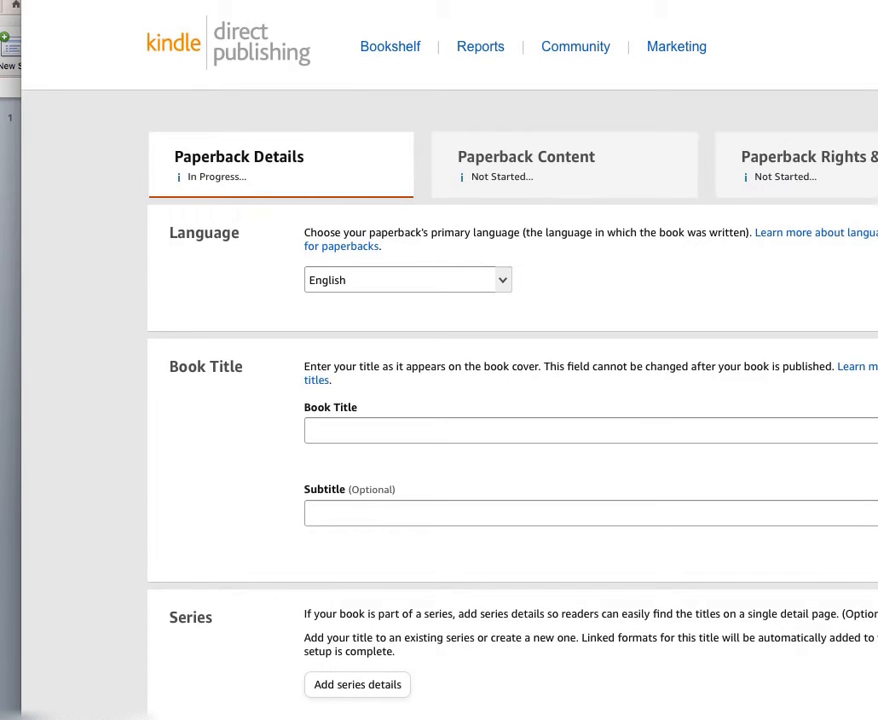
scroll(450, 400, down, 2)
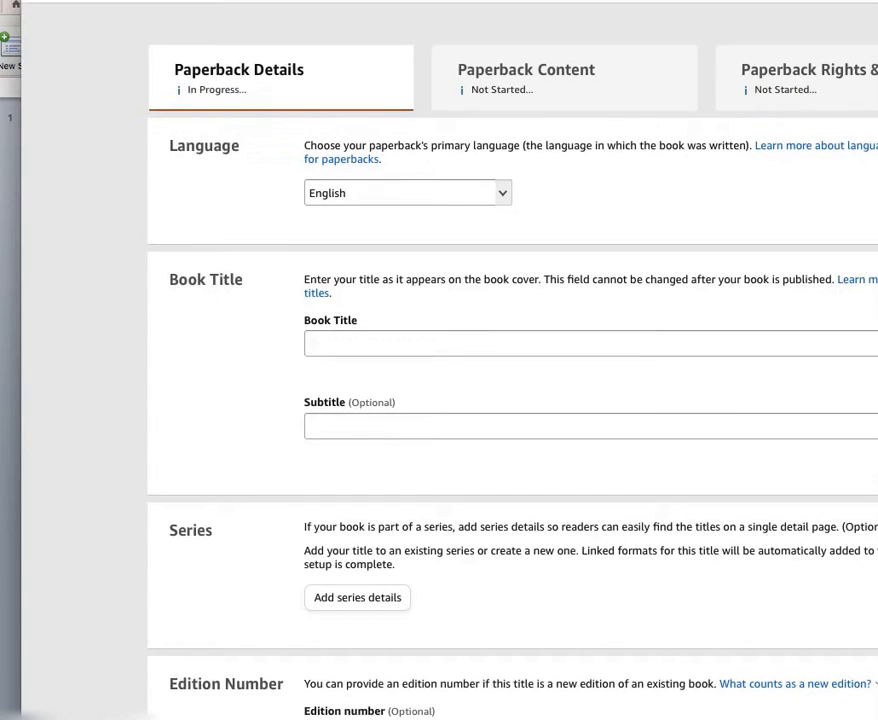
scroll(512, 400, down, 10)
scroll(876, 347, down, 10)
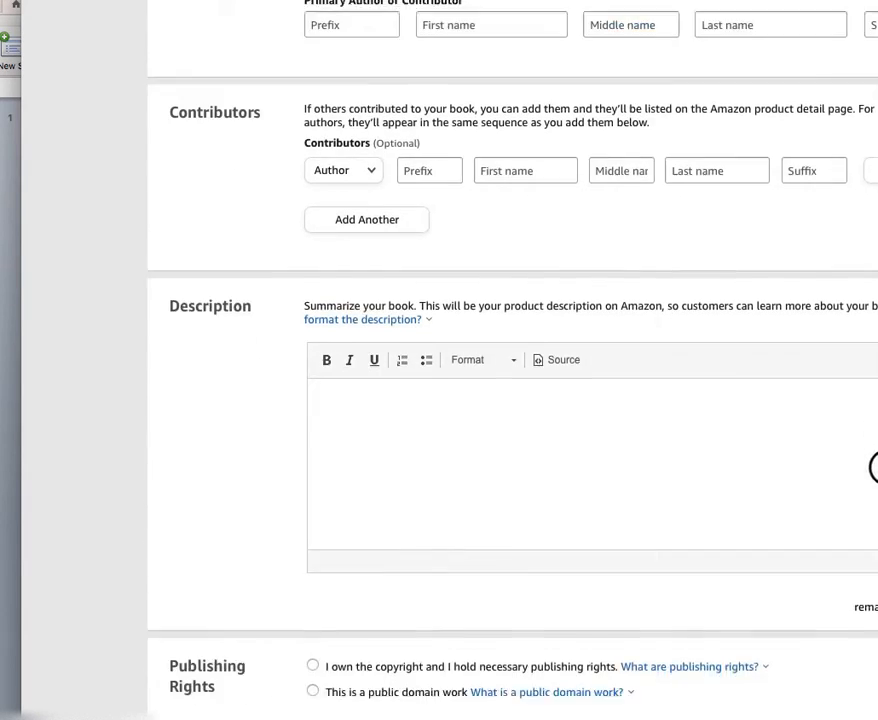
scroll(872, 490, down, 3)
scroll(872, 525, down, 3)
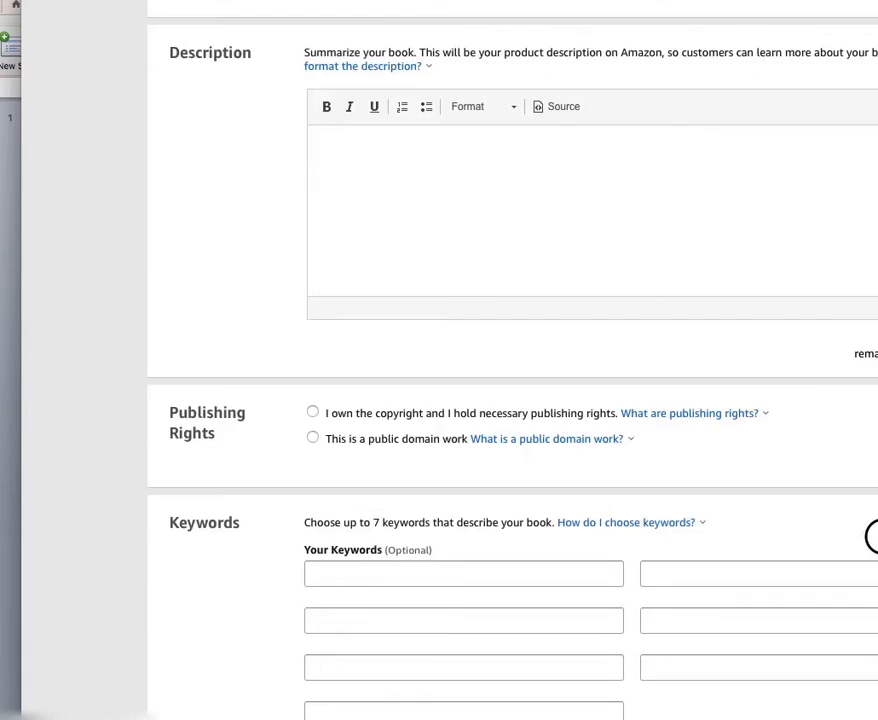
scroll(512, 360, down, 5)
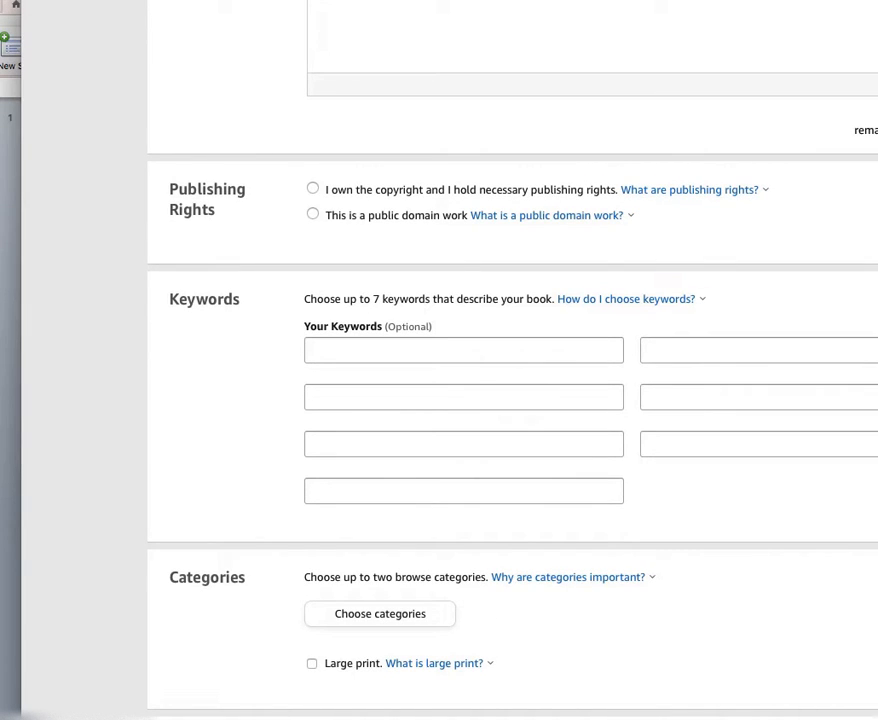
scroll(512, 400, up, 5)
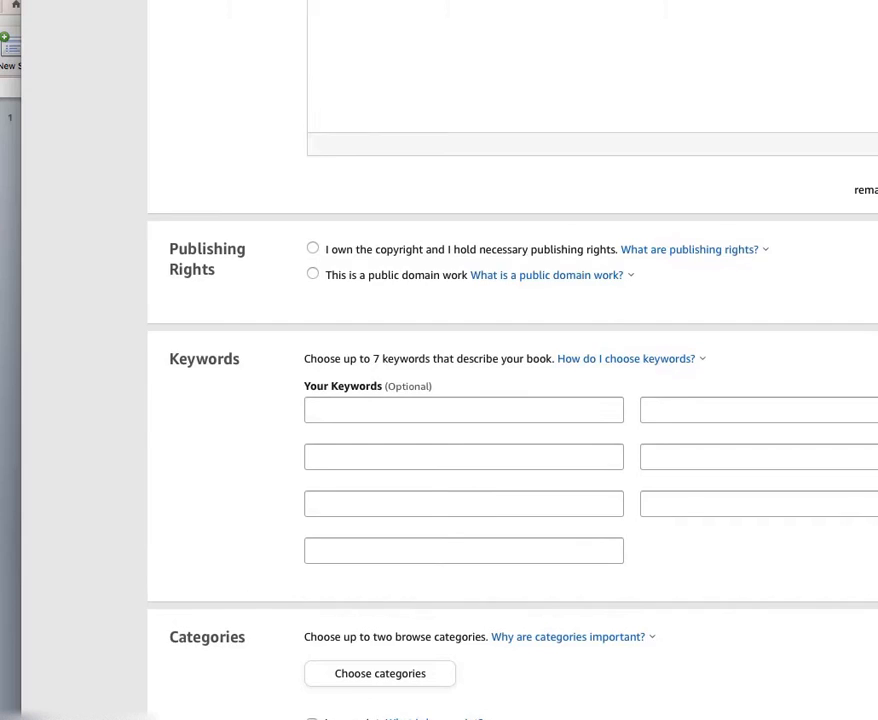
scroll(512, 400, down, 12)
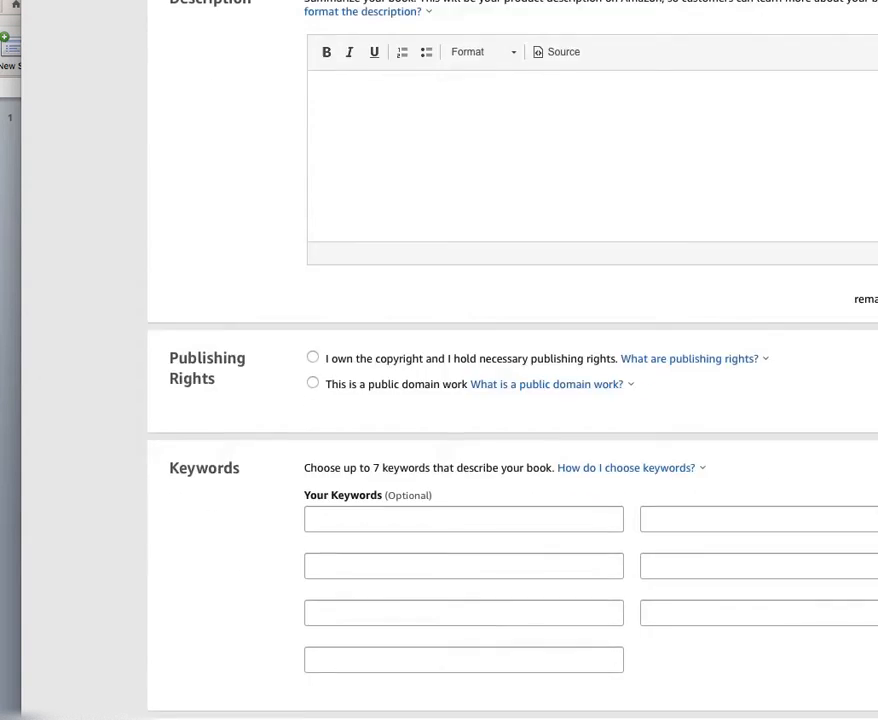
scroll(867, 278, up, 20)
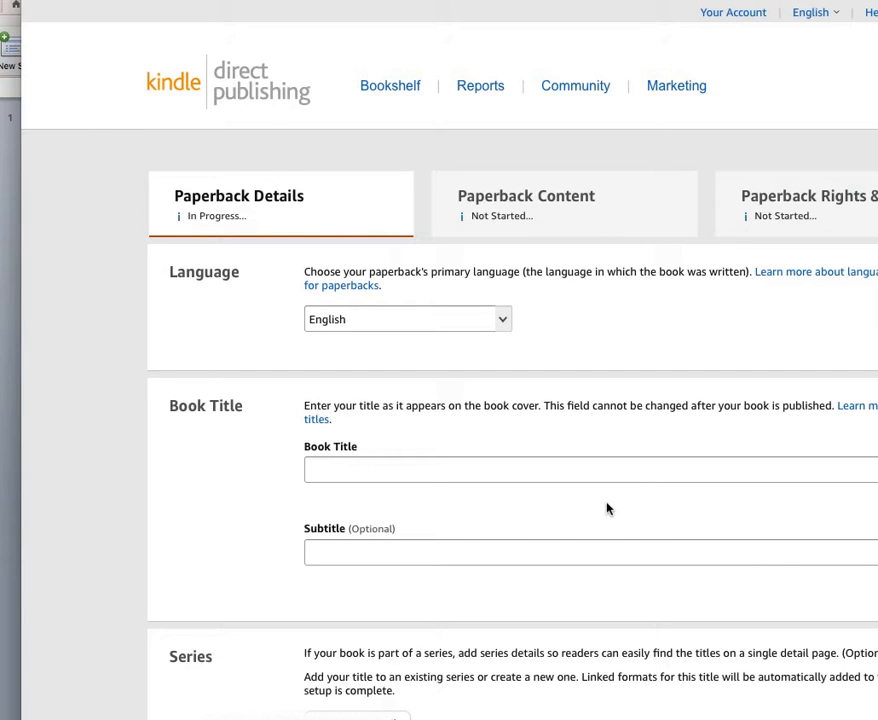
- Go to the Bookshelf and examine the options for creating a new title and the list of existing books
click(404, 88)
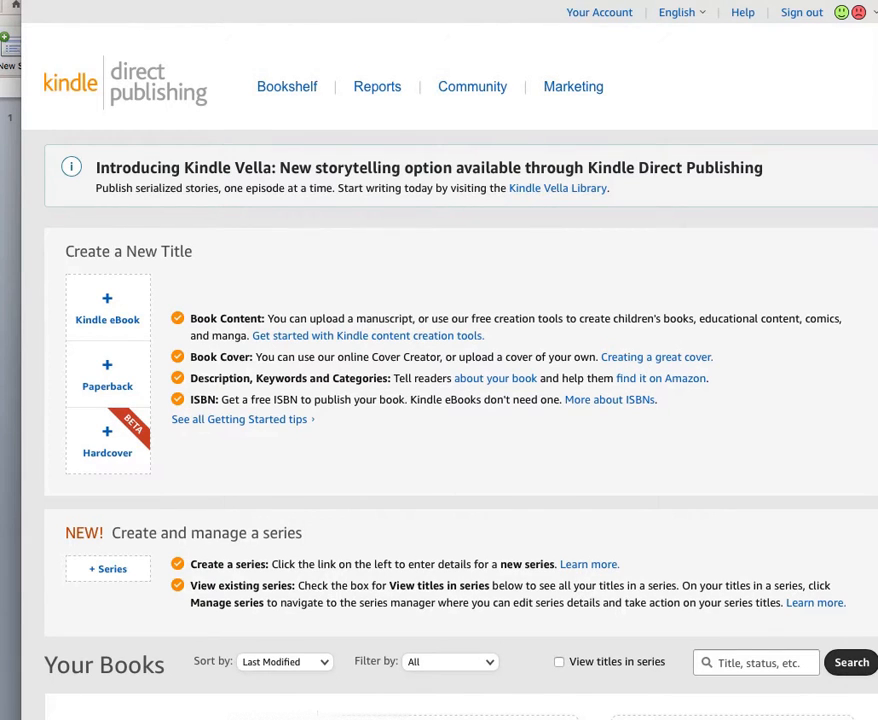
scroll(460, 400, down, 5)
scroll(460, 400, up, 5)
scroll(460, 400, down, 8)
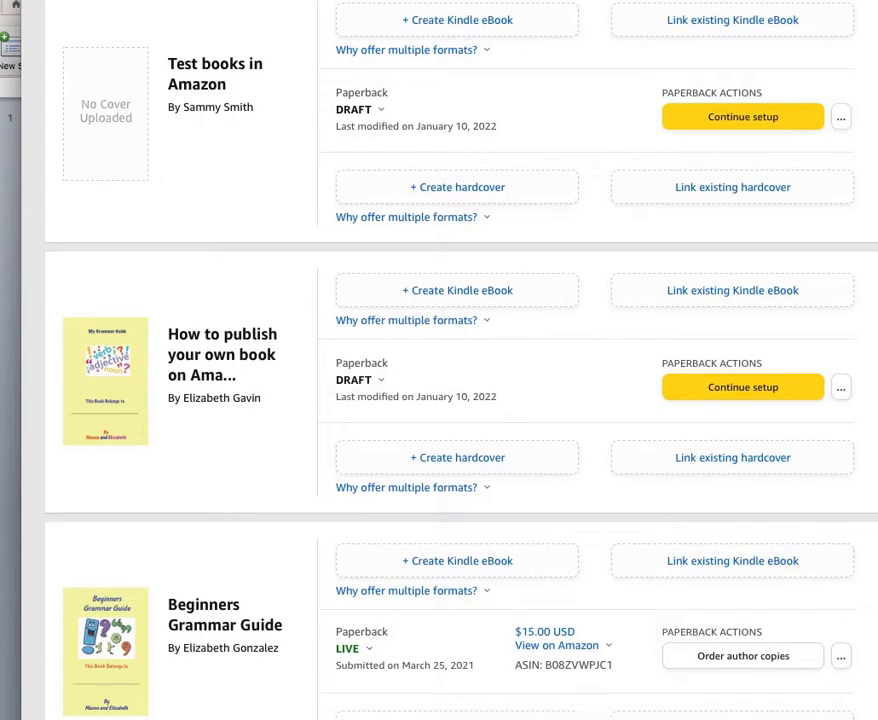
scroll(460, 400, down, 3)
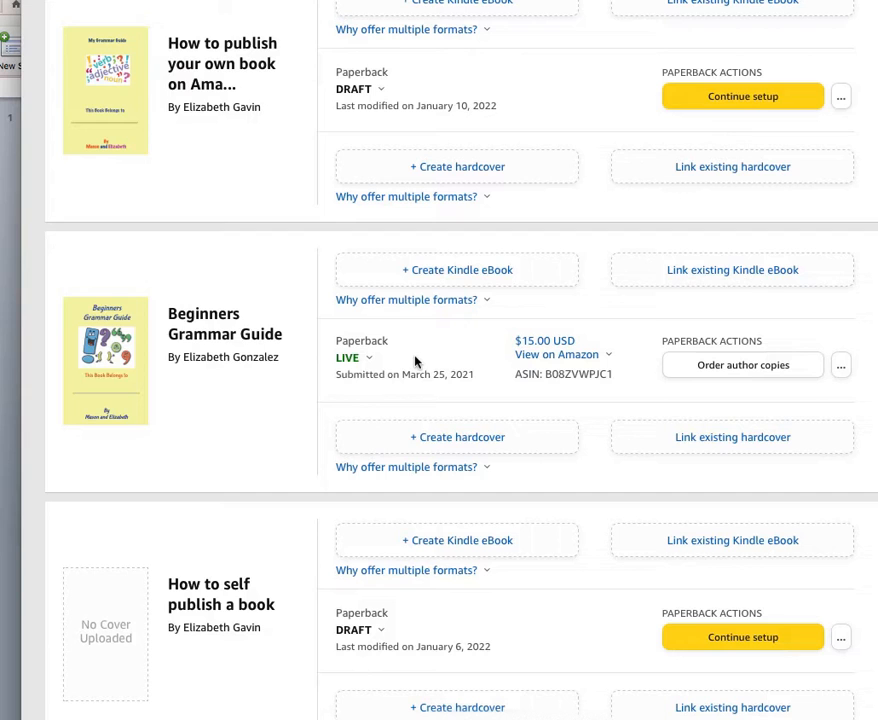
scroll(213, 142, up, 10)
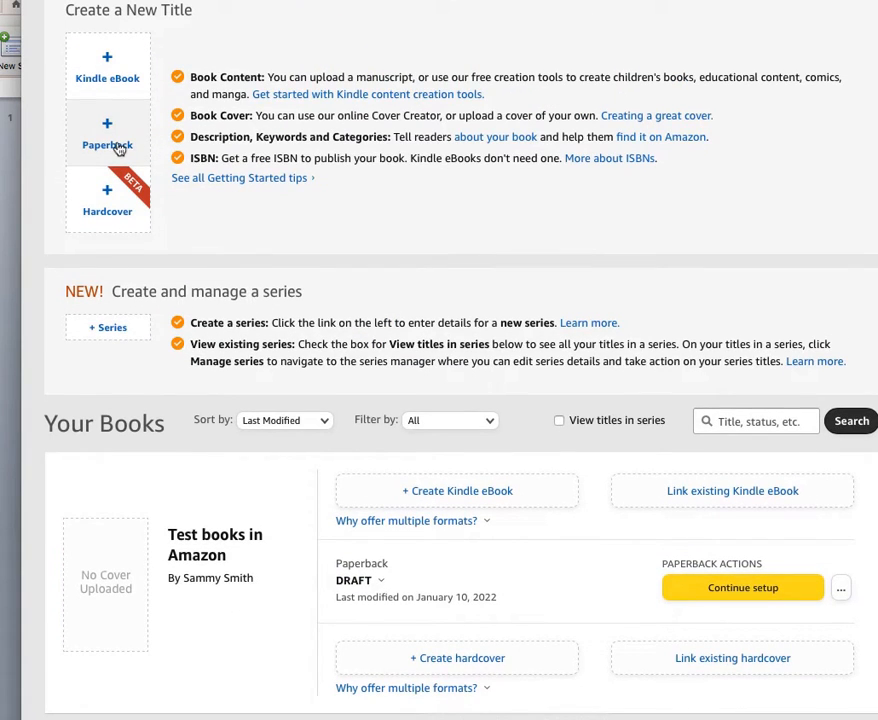
scroll(794, 239, down, 5)
scroll(261, 439, down, 3)
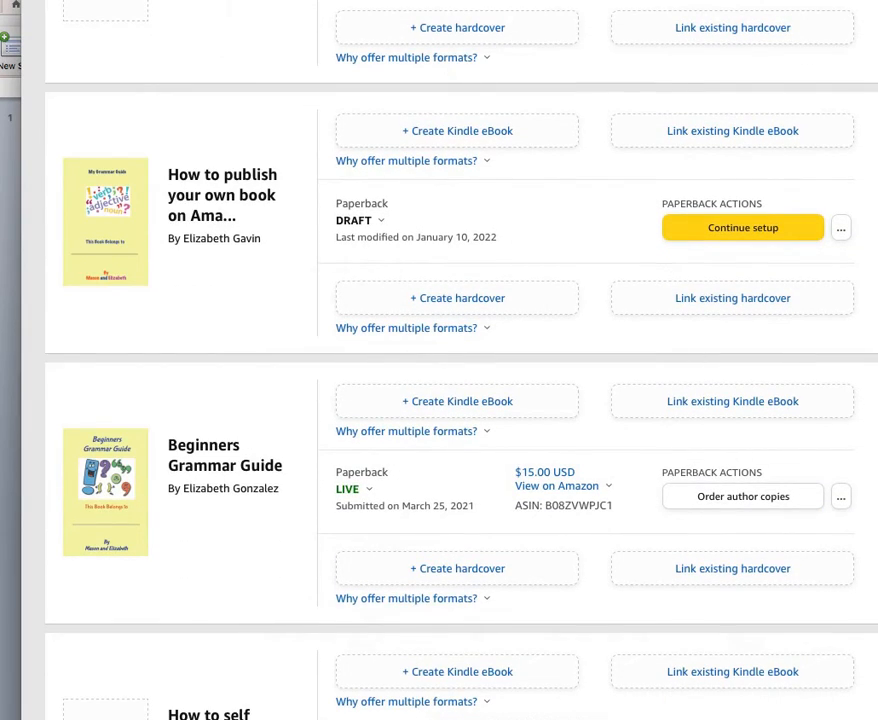
scroll(697, 219, up, 10)
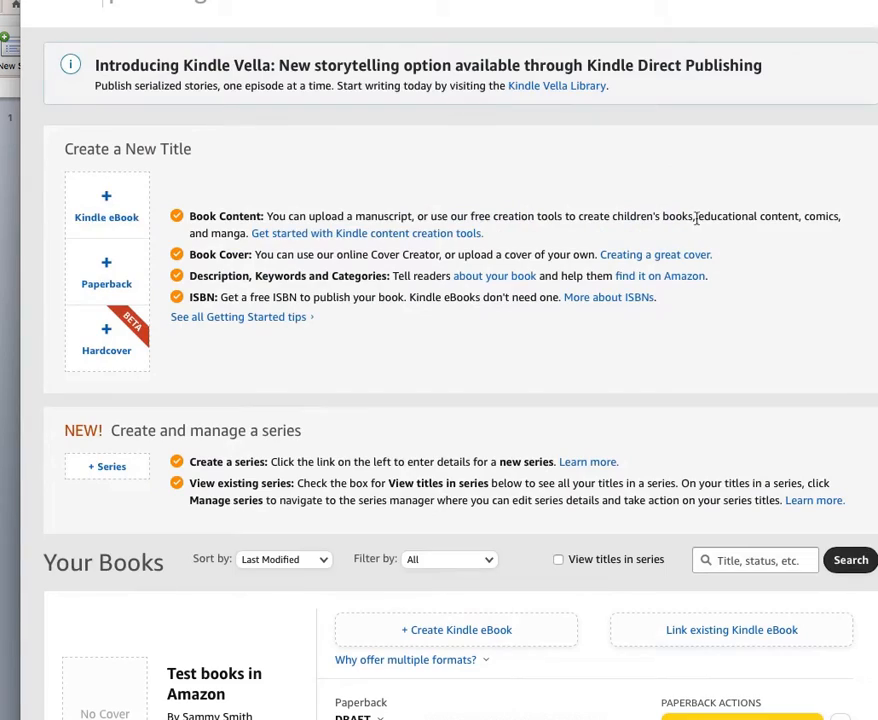
- Start a new paperback title and look over the sections of its blank details form
click(99, 279)
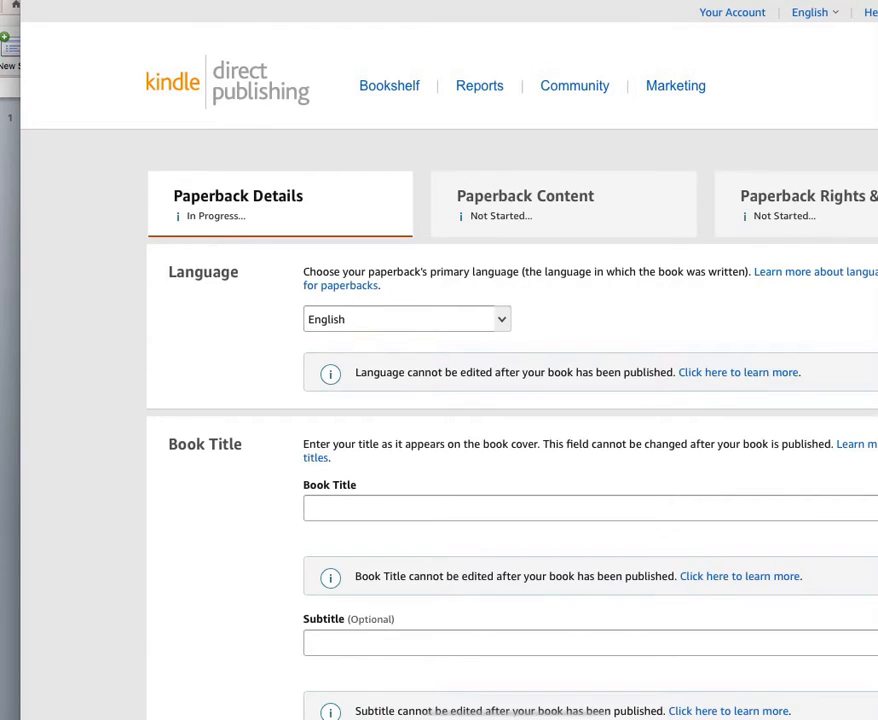
scroll(500, 400, down, 10)
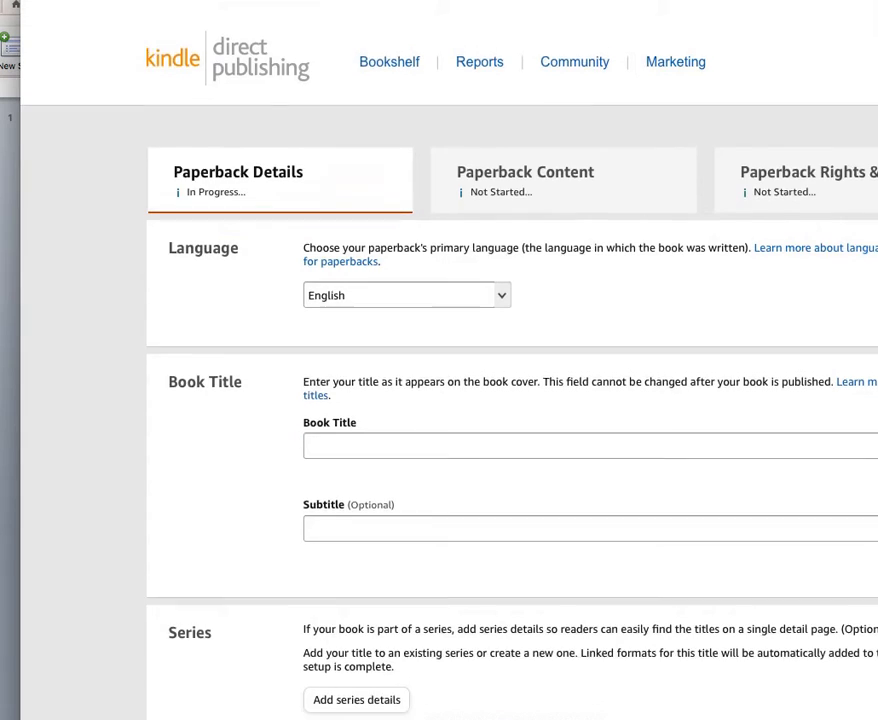
scroll(500, 400, down, 10)
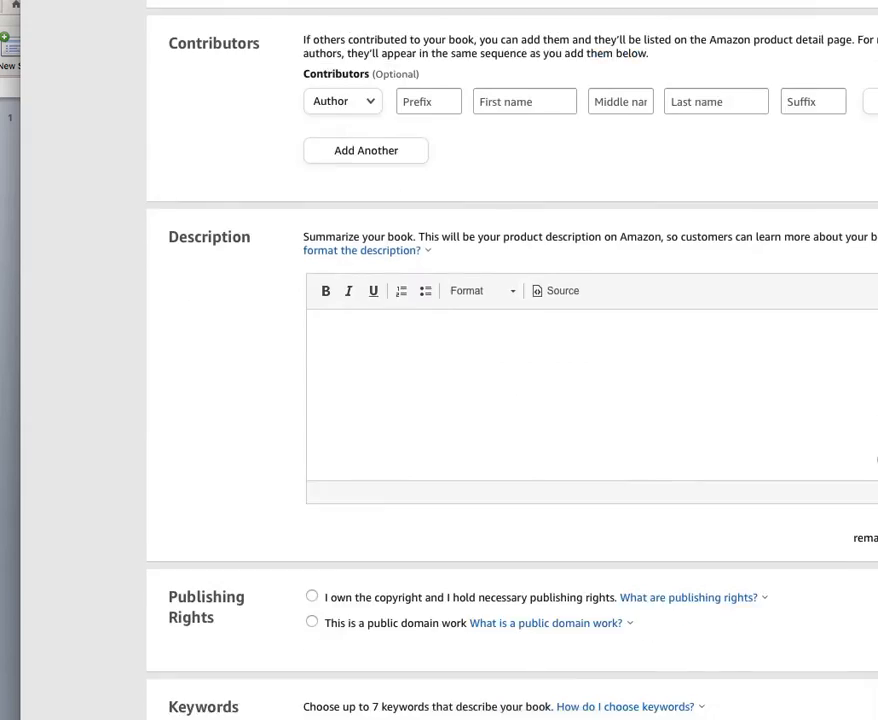
scroll(500, 400, up, 20)
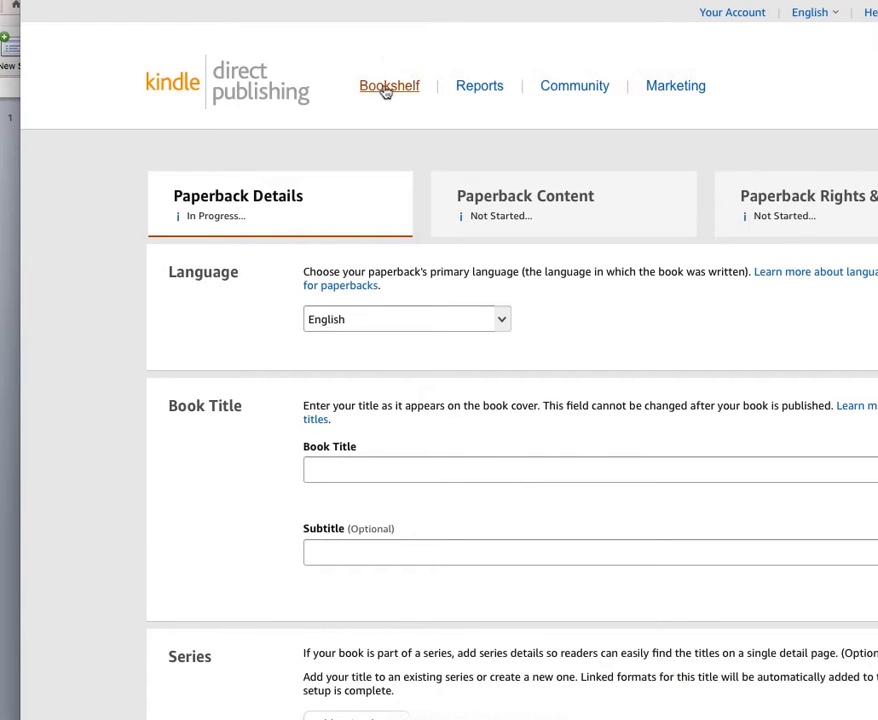
- Return to the Bookshelf and open the print book details of the live Beginners Grammar Guide paperback for editing
click(387, 88)
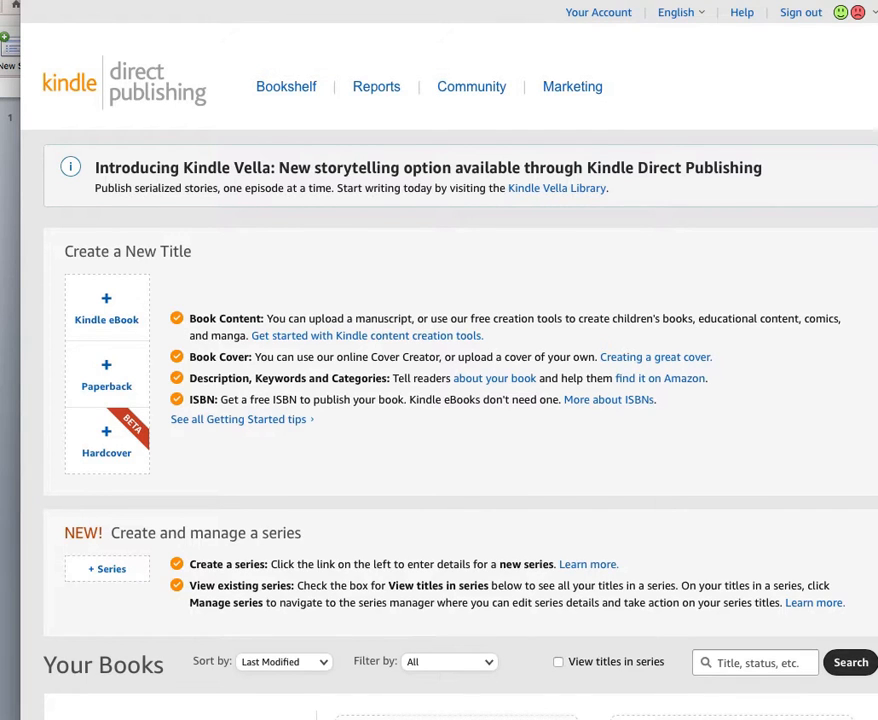
scroll(450, 400, down, 5)
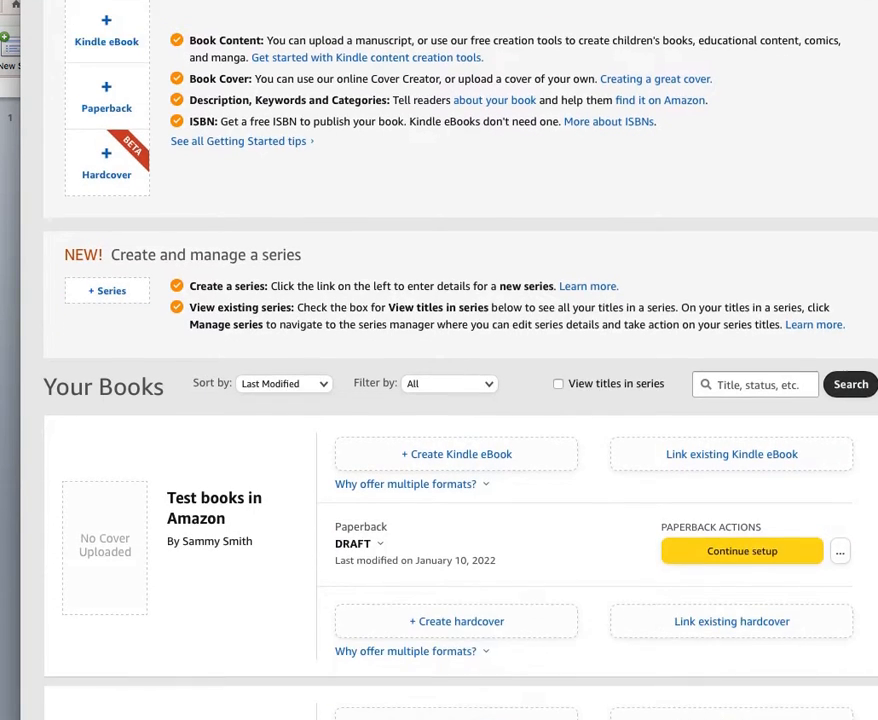
scroll(450, 400, down, 3)
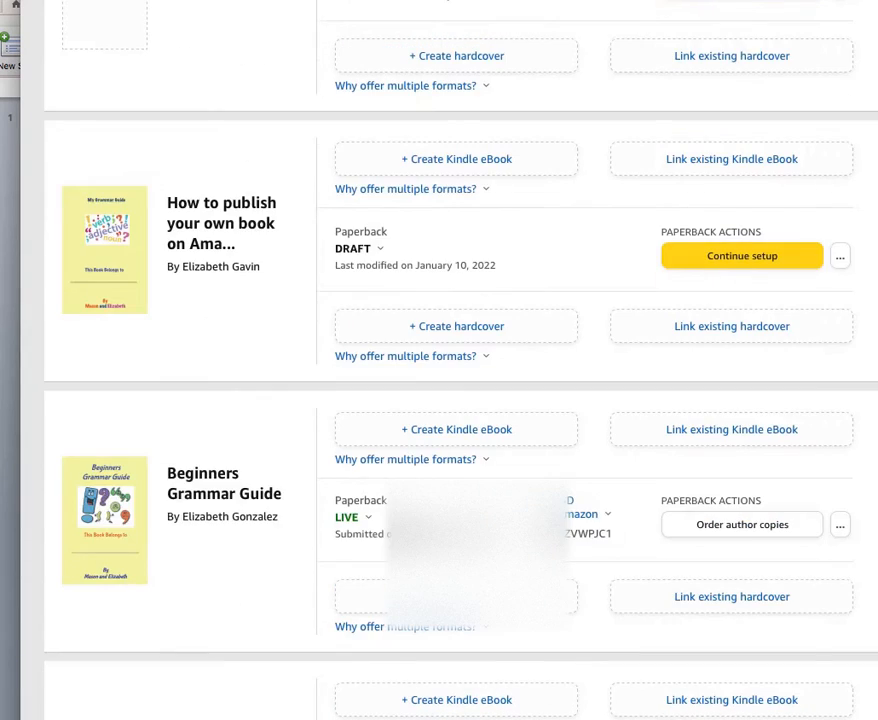
scroll(450, 400, down, 2)
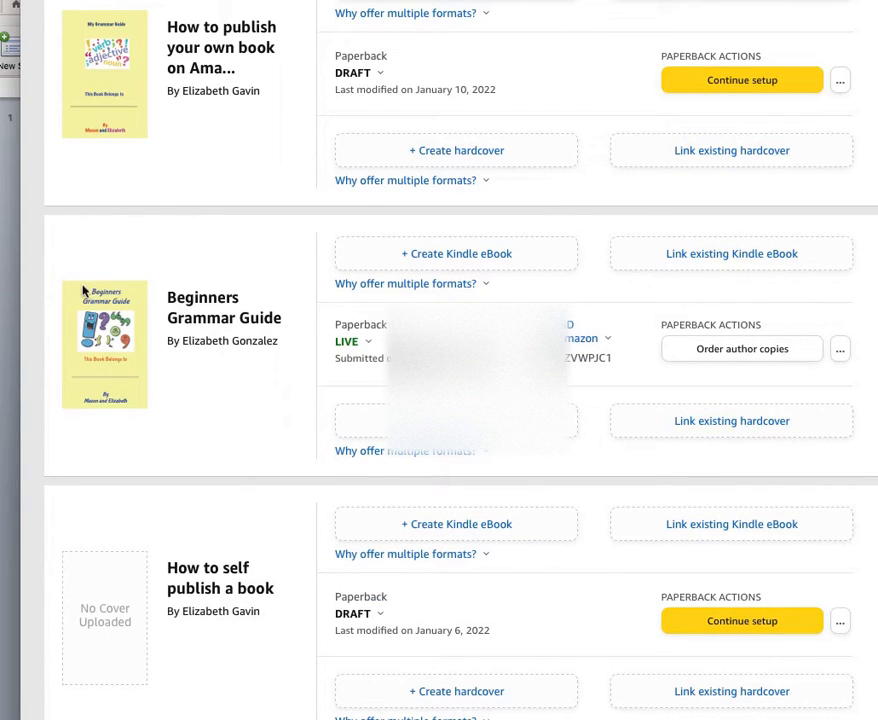
click(360, 283)
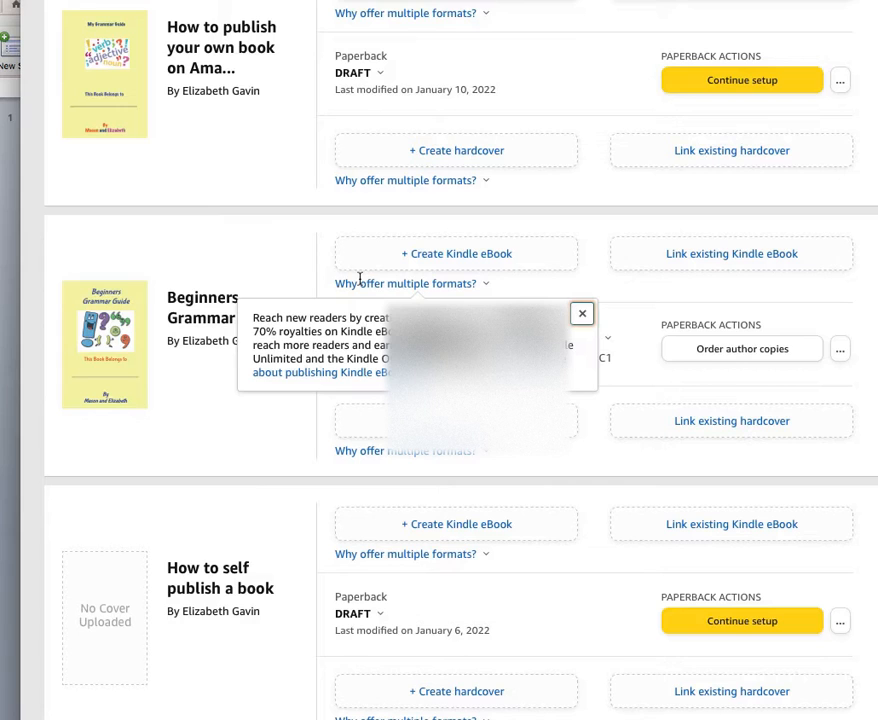
click(840, 353)
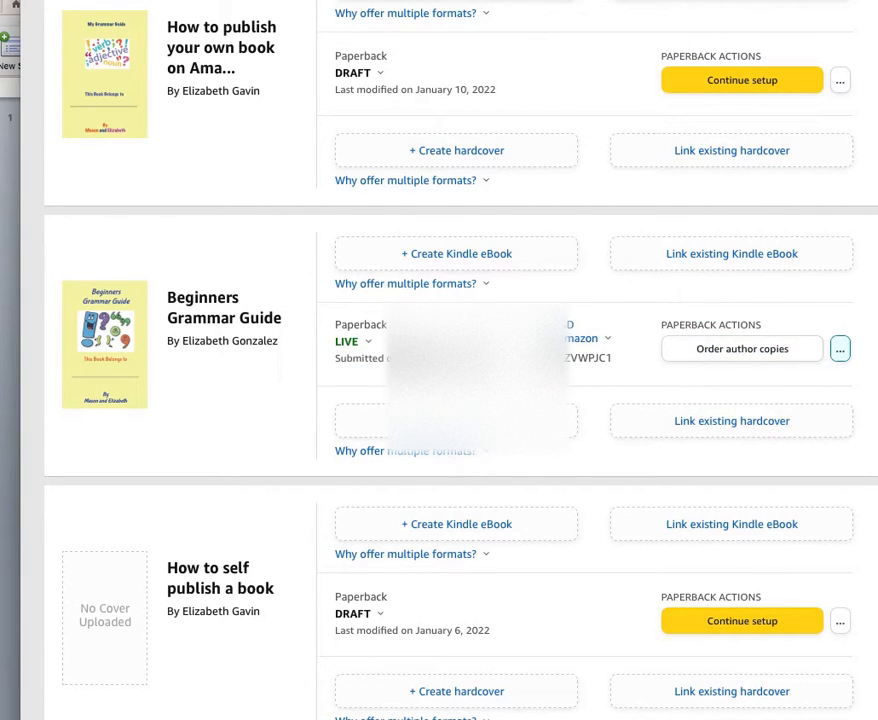
click(840, 354)
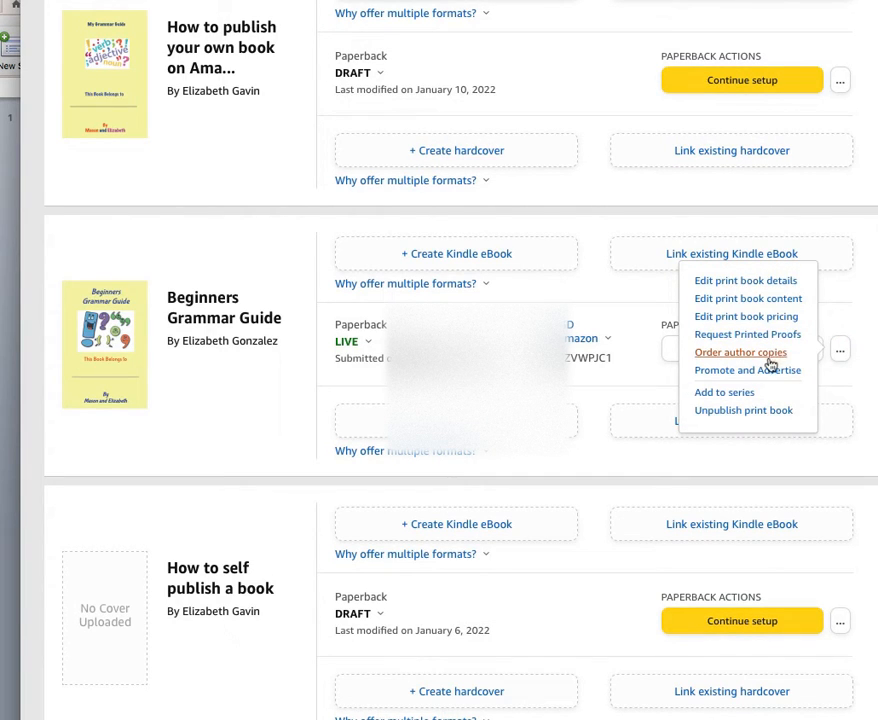
click(782, 286)
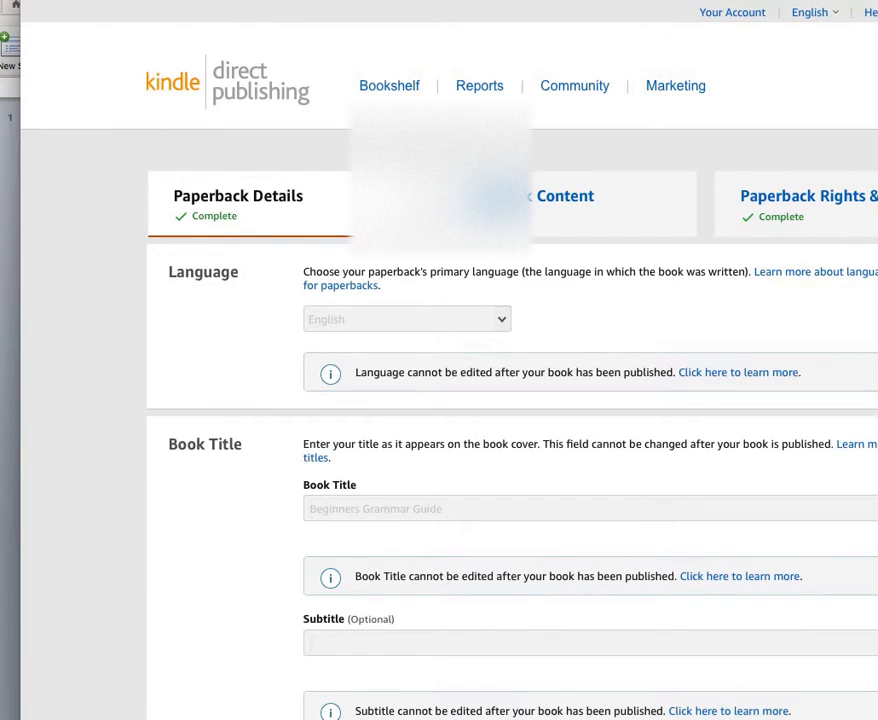
- Examine the language, book title and subtitle sections in the published Beginners Grammar Guide's paperback details
scroll(500, 400, down, 1)
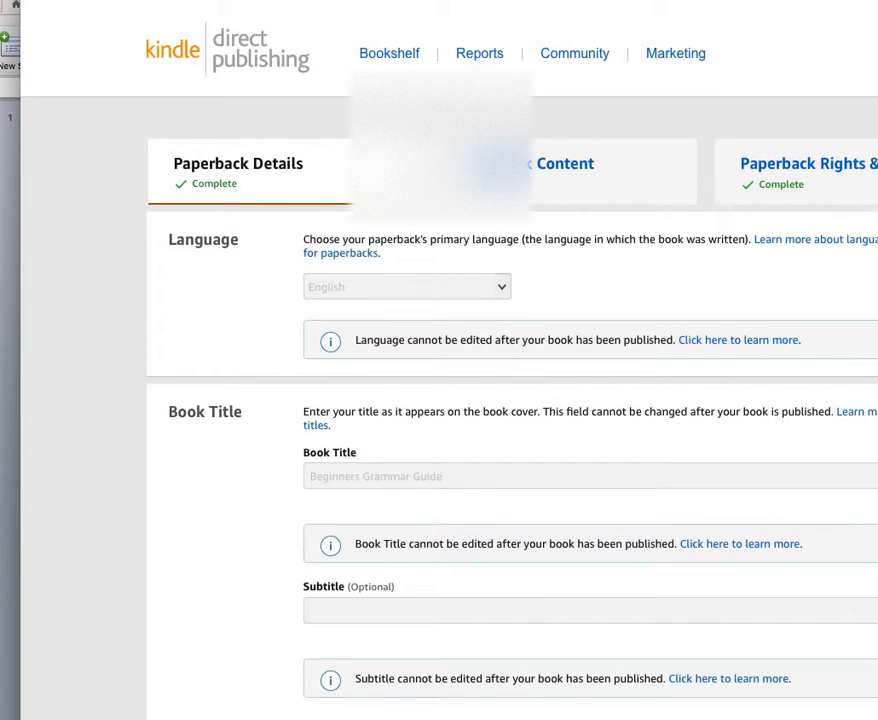
scroll(445, 116, down, 5)
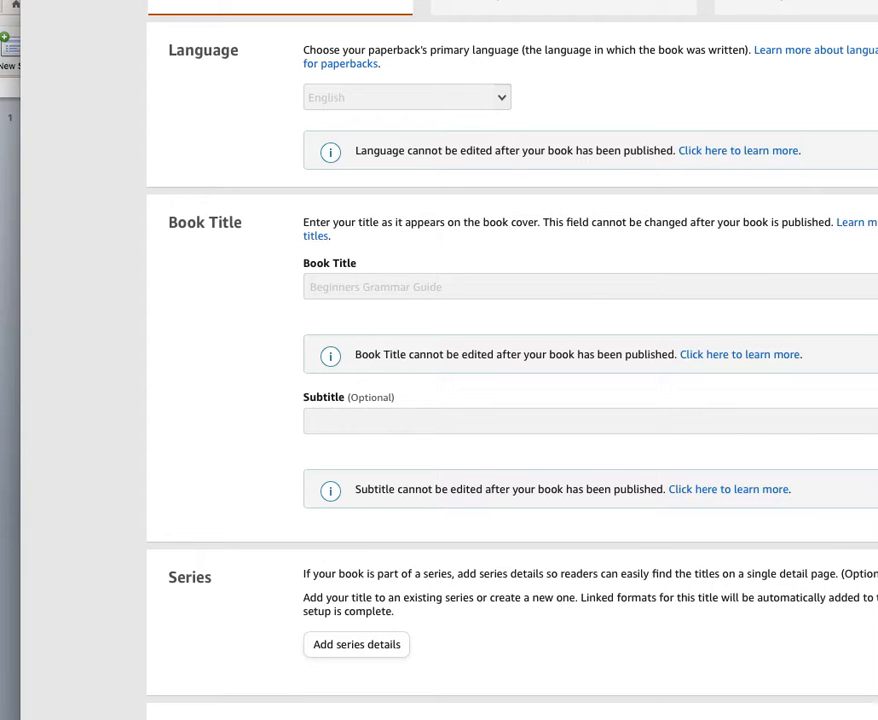
scroll(512, 400, down, 3)
scroll(512, 400, up, 5)
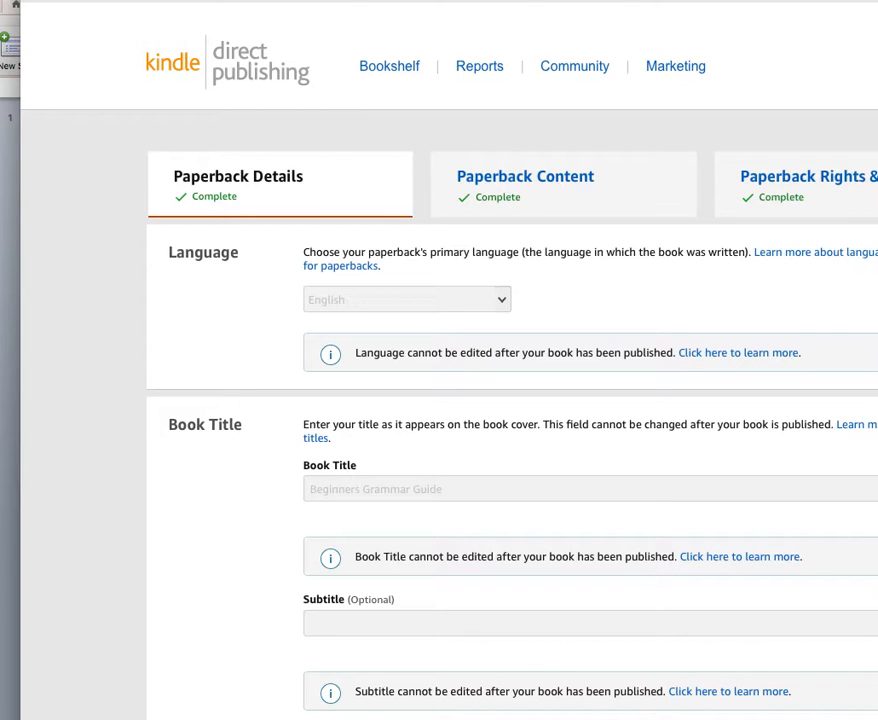
scroll(449, 400, down, 2)
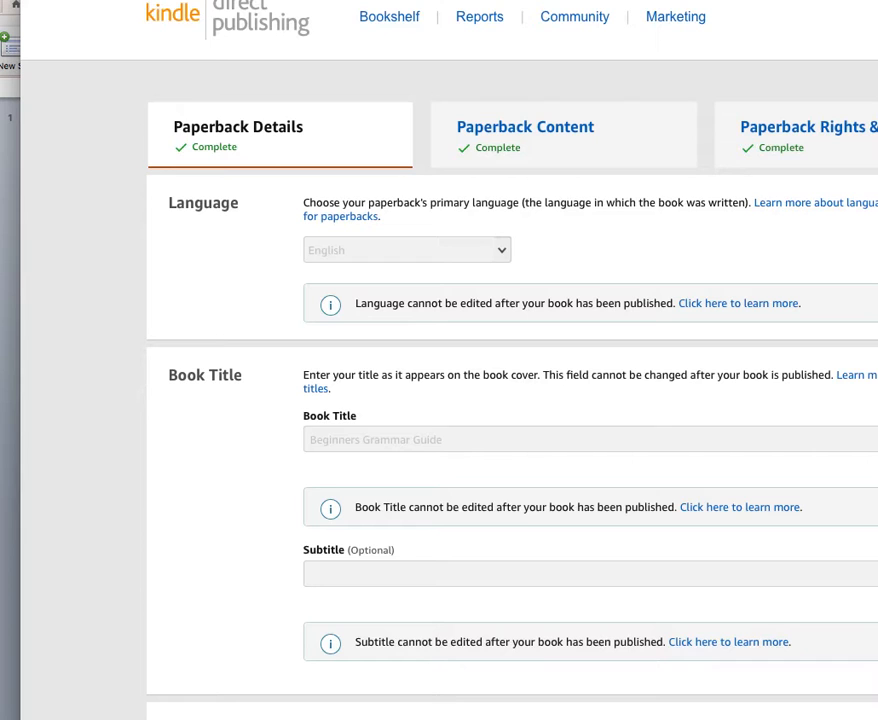
scroll(449, 360, down, 1)
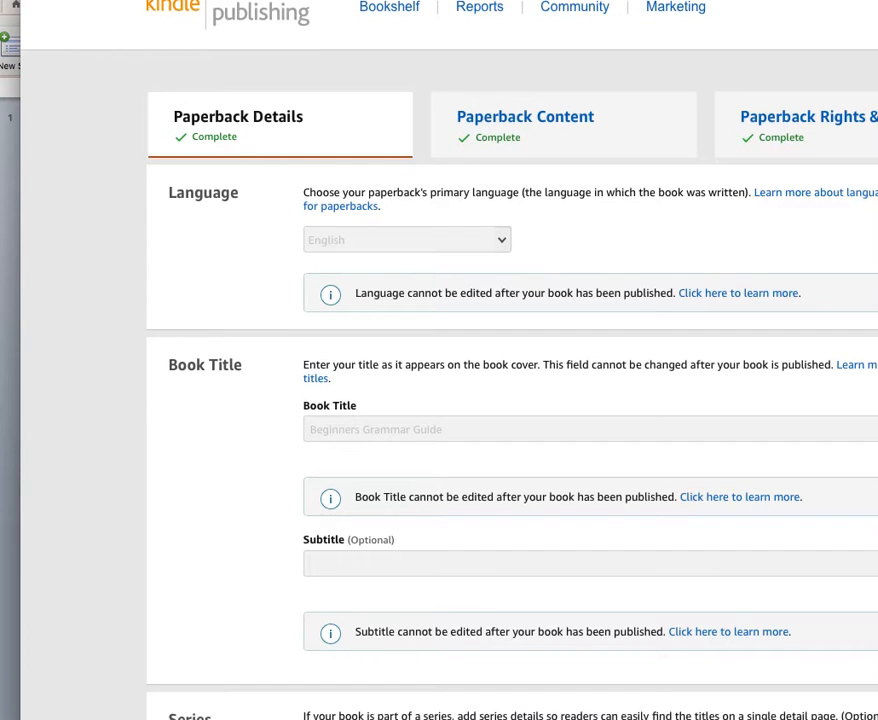
scroll(419, 206, down, 2)
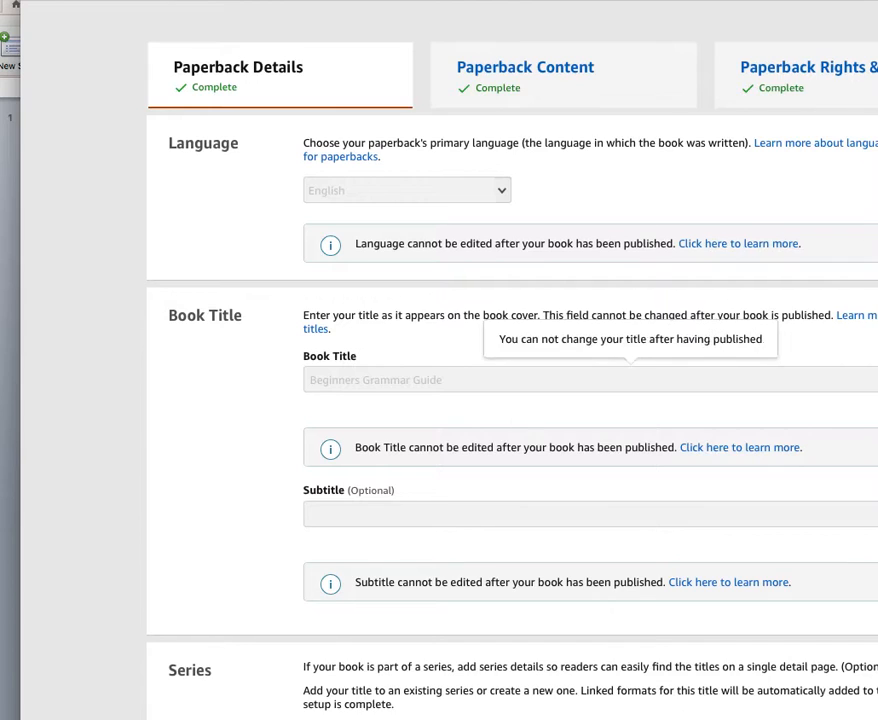
- Review the book's remaining details, from series, edition and author through description, publishing rights, keywords, categories and adult content
scroll(590, 380, down, 7)
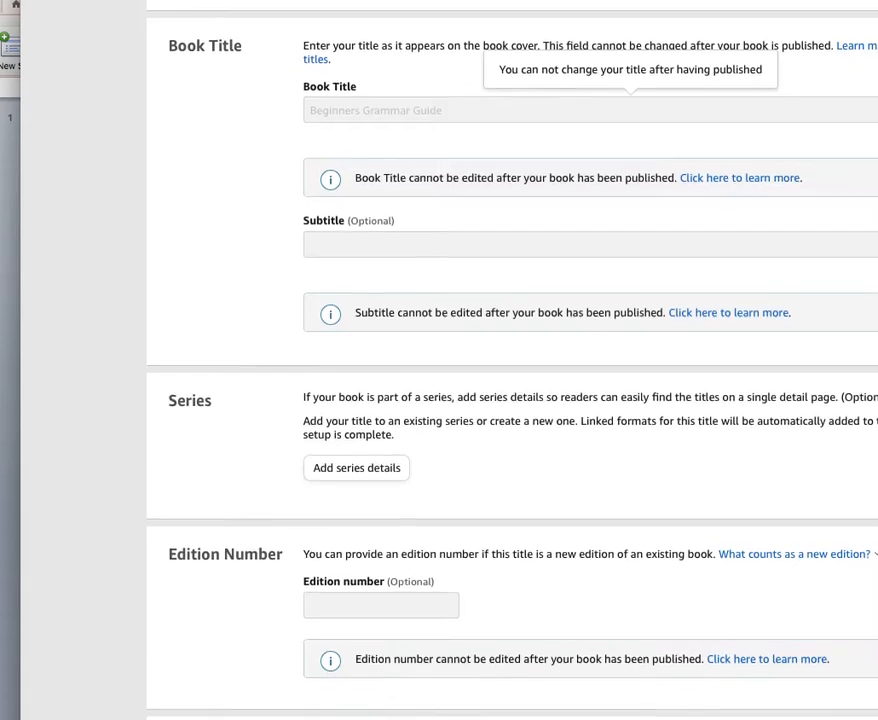
scroll(590, 380, down, 7)
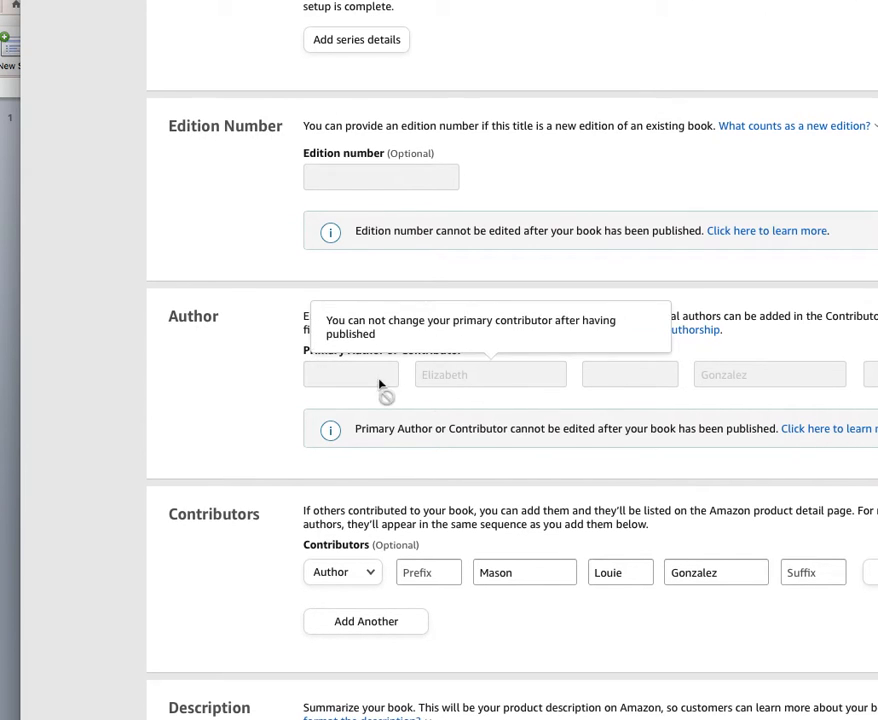
scroll(490, 360, down, 6)
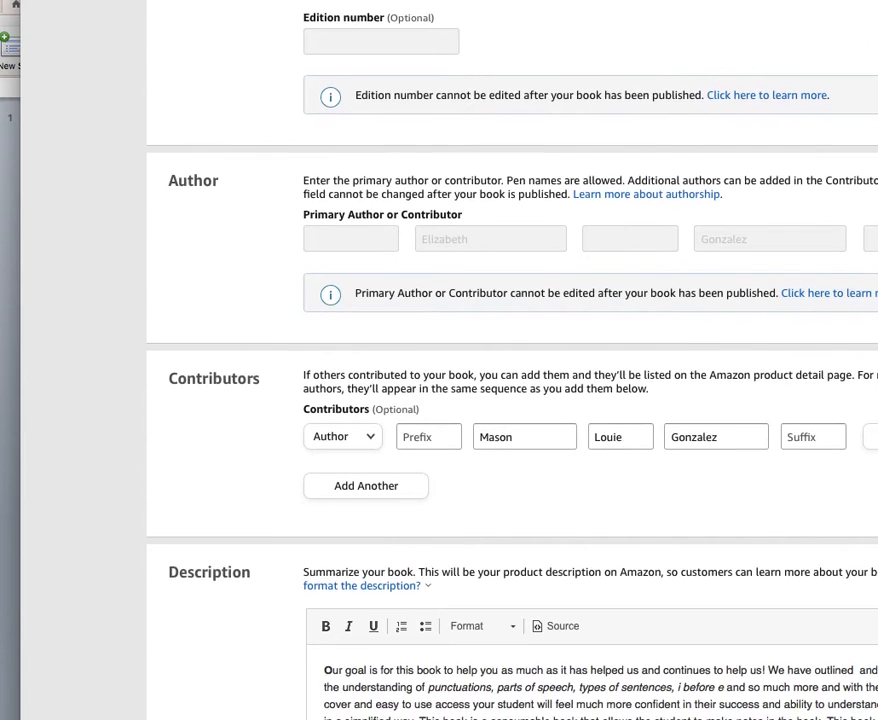
scroll(590, 400, down, 6)
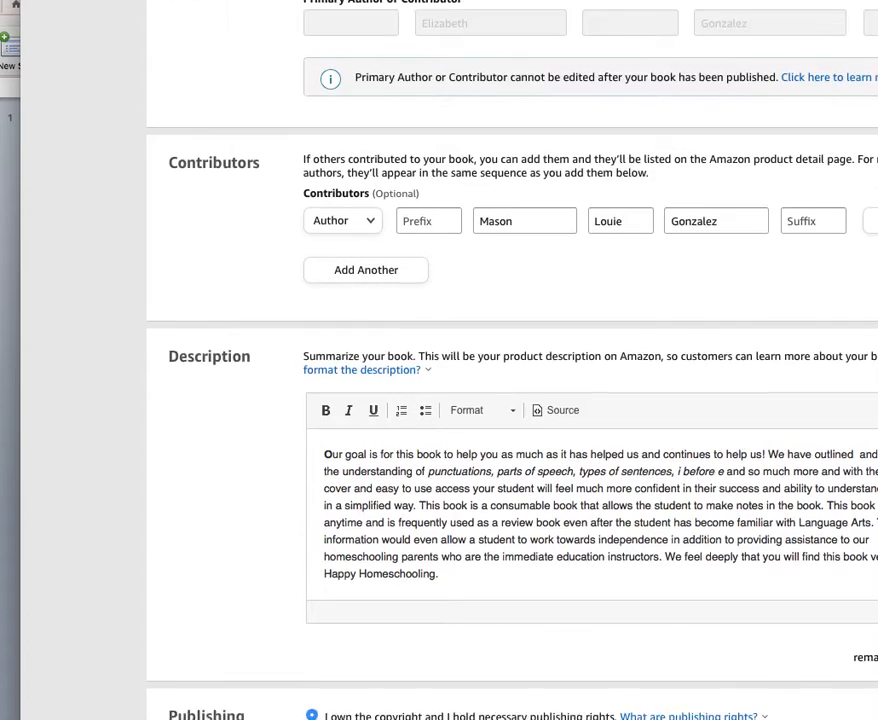
scroll(490, 400, down, 7)
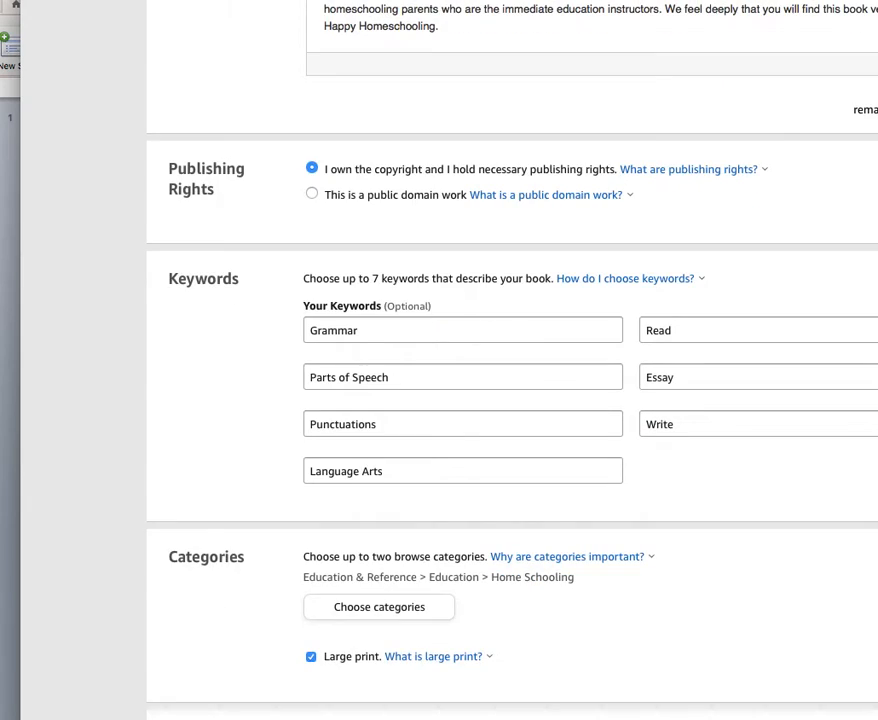
scroll(490, 400, down, 3)
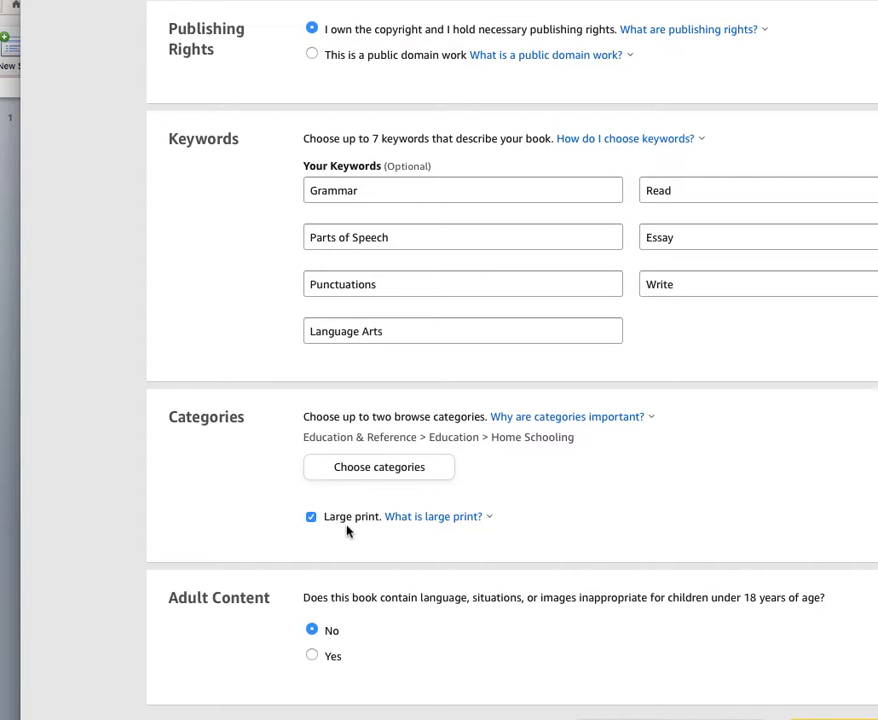
- Save the category selection as Education & Reference > Education > Home Schooling, and save the paperback details to continue to Paperback Content
click(400, 475)
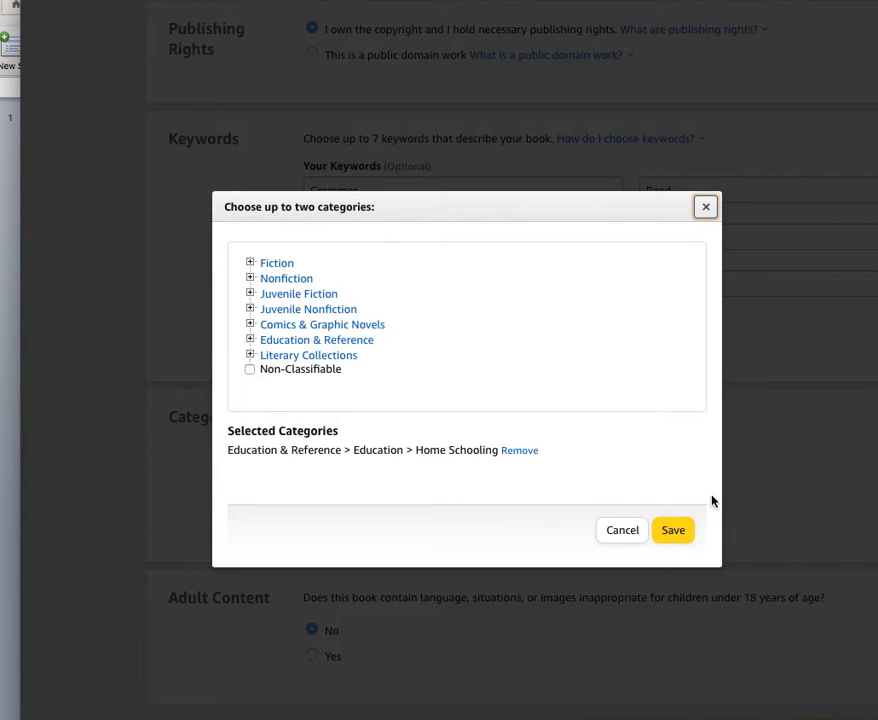
click(680, 532)
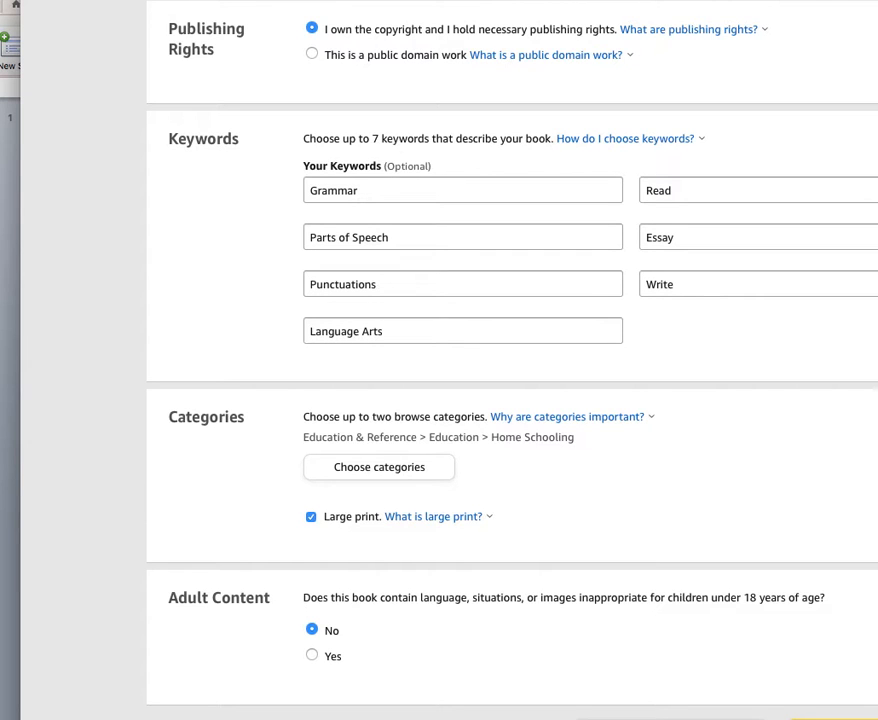
scroll(490, 360, down, 5)
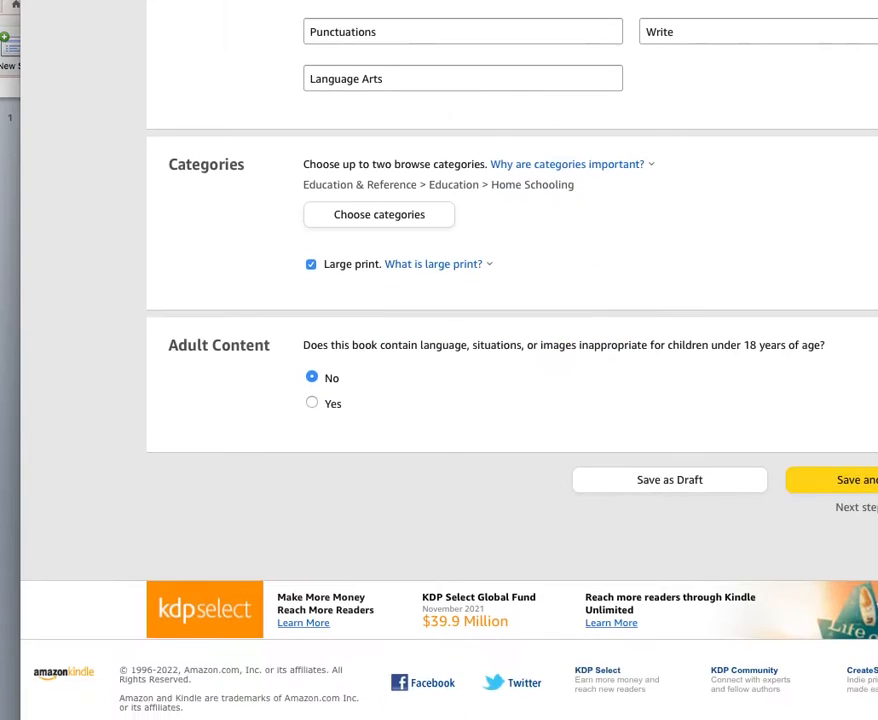
scroll(490, 360, up, 2)
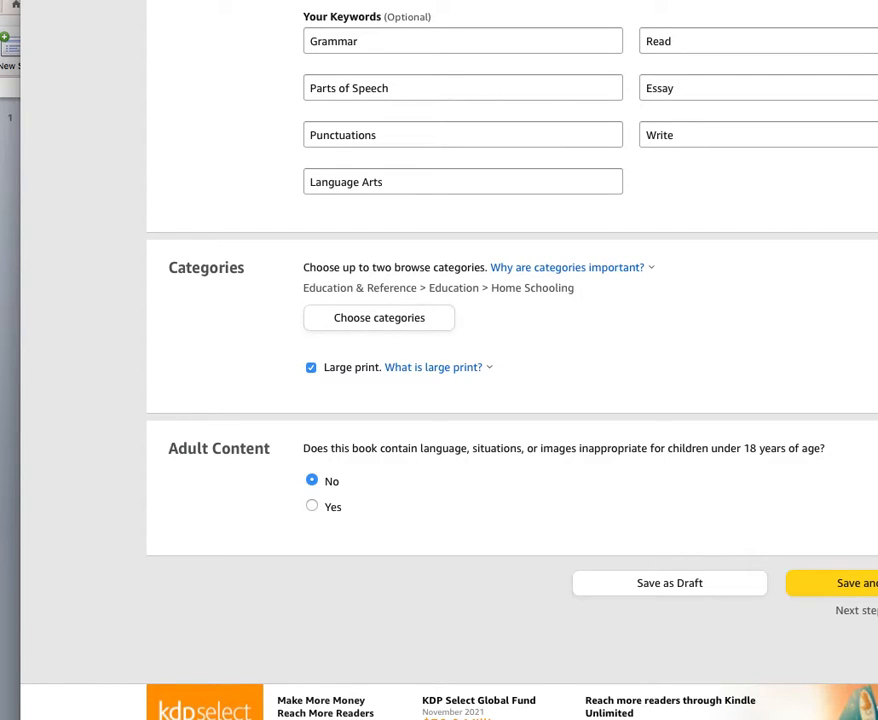
click(850, 586)
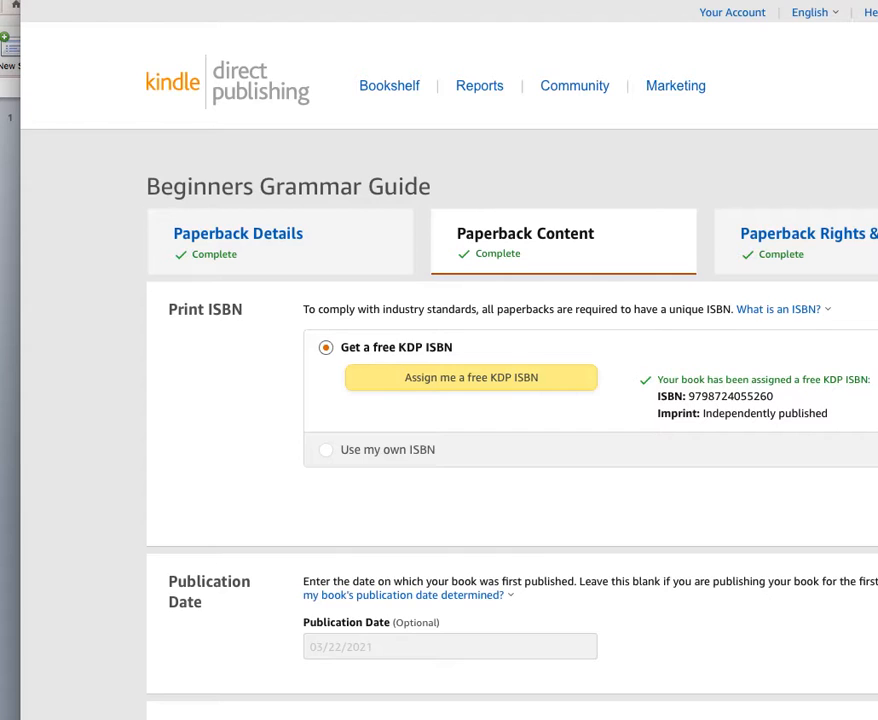
- Examine the print ISBN, publication date, ink and paper type, trim size, bleed and cover finish settings
scroll(449, 400, down, 5)
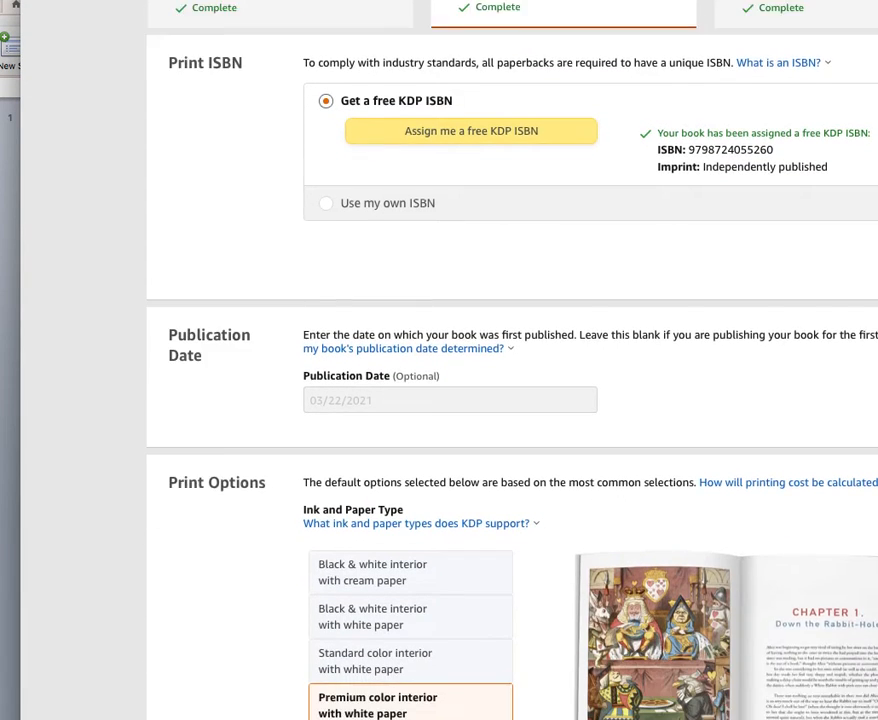
scroll(512, 360, down, 2)
scroll(455, 268, down, 4)
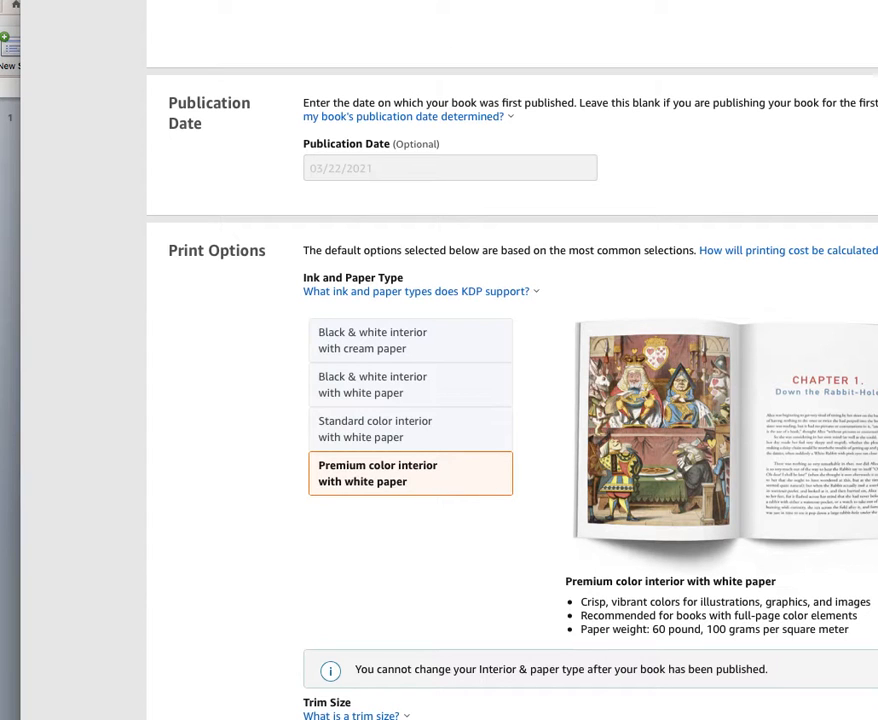
scroll(590, 450, down, 5)
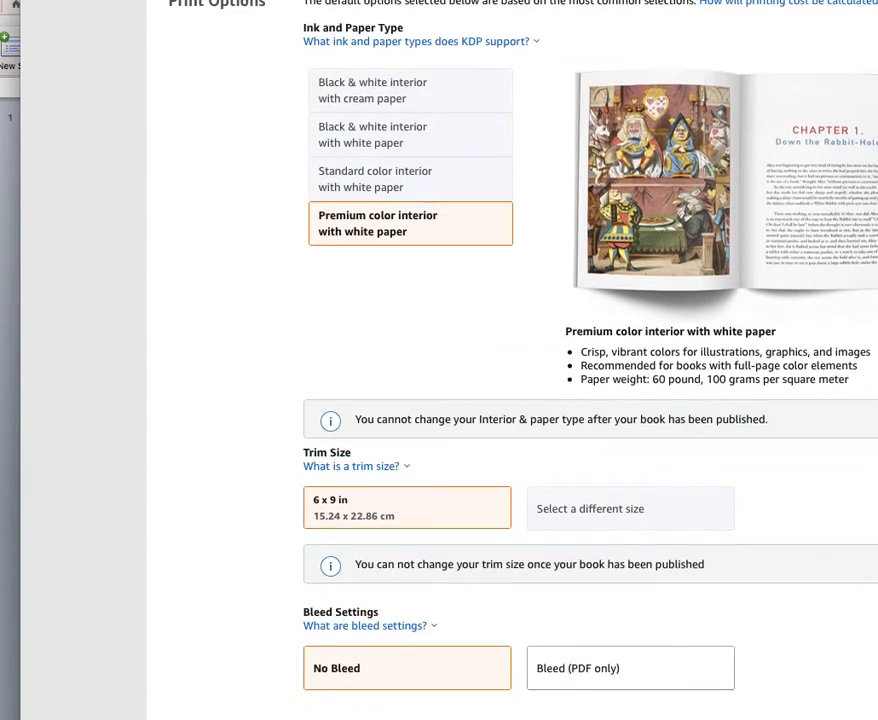
scroll(340, 360, down, 3)
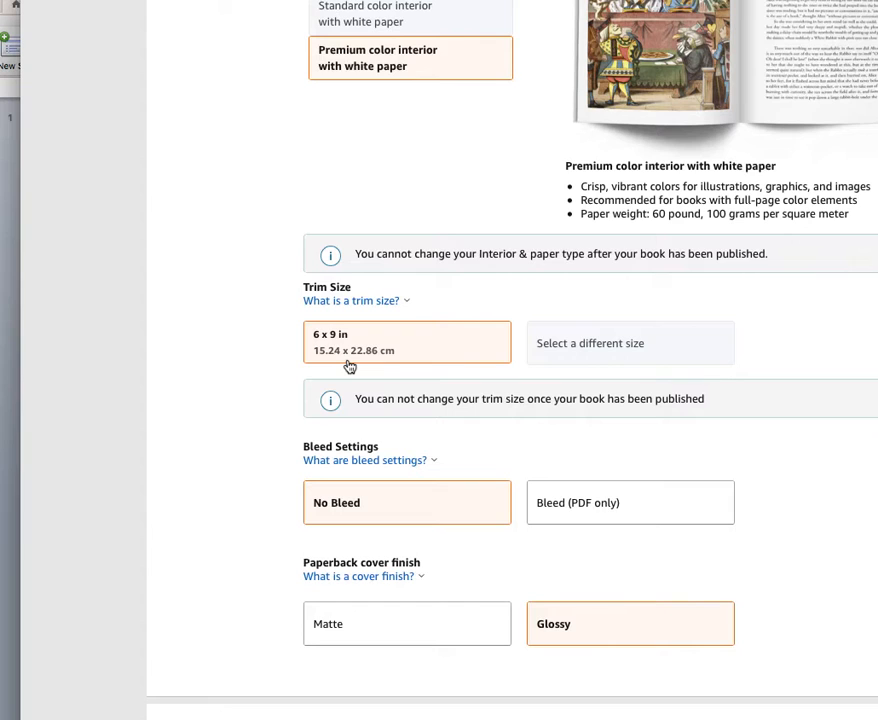
- Try to select a different trim size, and switch the paperback cover finish to Matte and back to Glossy
click(628, 342)
scroll(512, 360, down, 2)
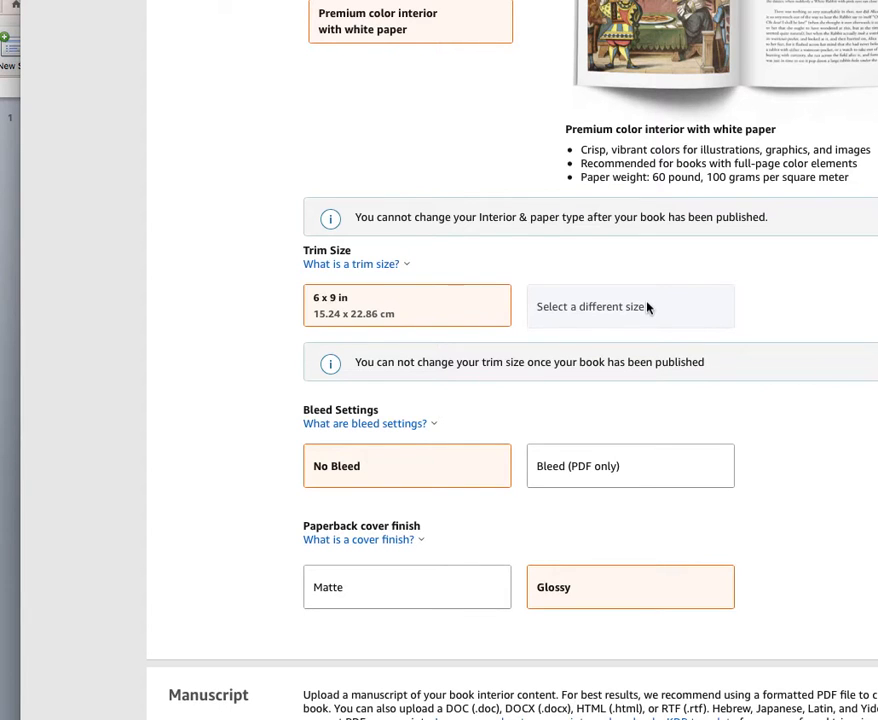
scroll(876, 480, down, 4)
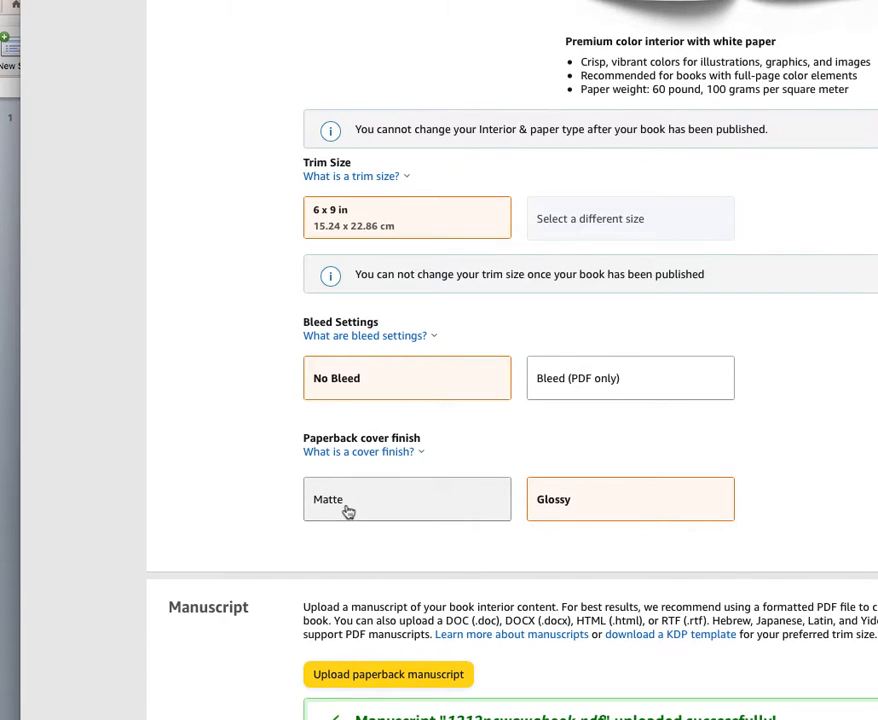
click(347, 510)
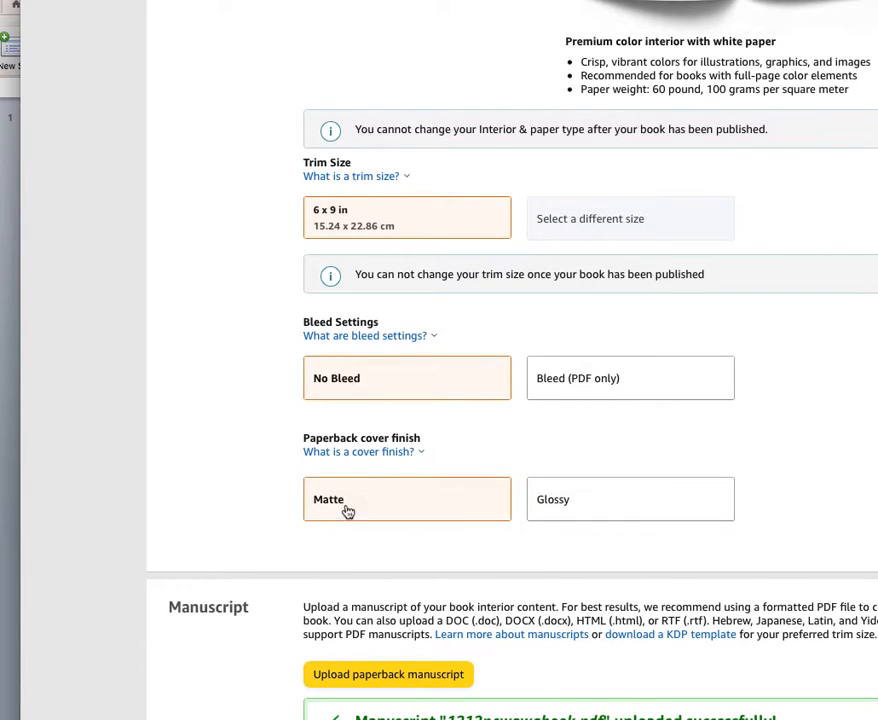
click(649, 518)
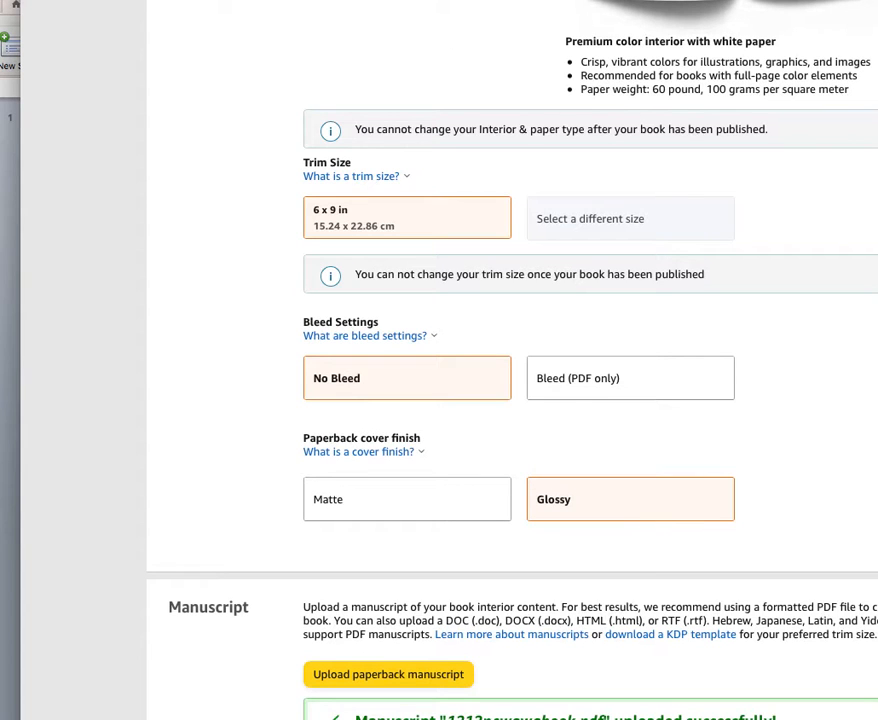
- Try to upload 1bookcover12.29.21.pdf from the Desktop's NEWBOOKS folder as the paperback manuscript
scroll(512, 360, down, 2)
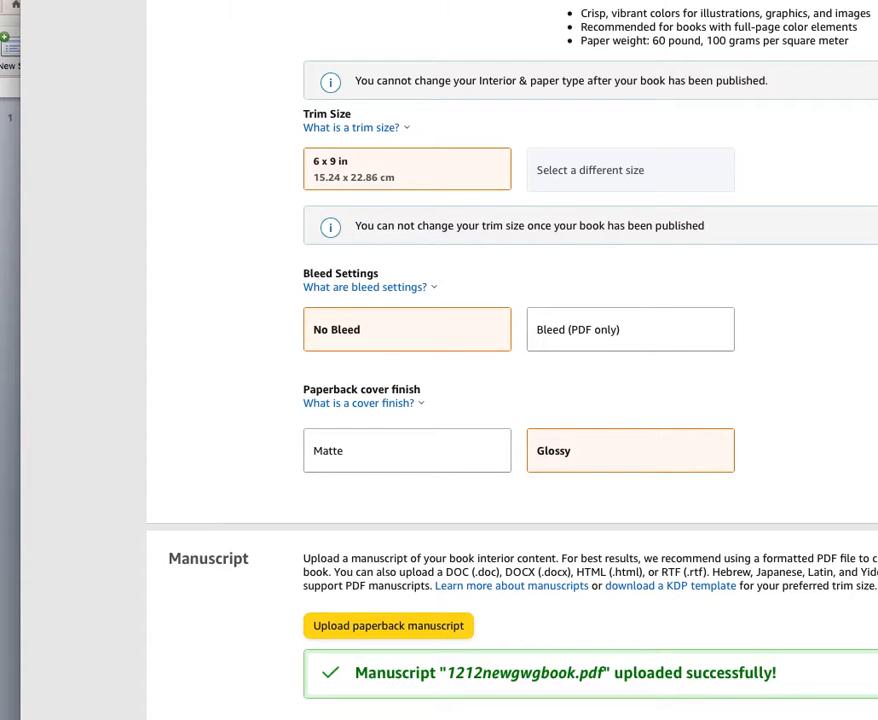
scroll(512, 360, down, 5)
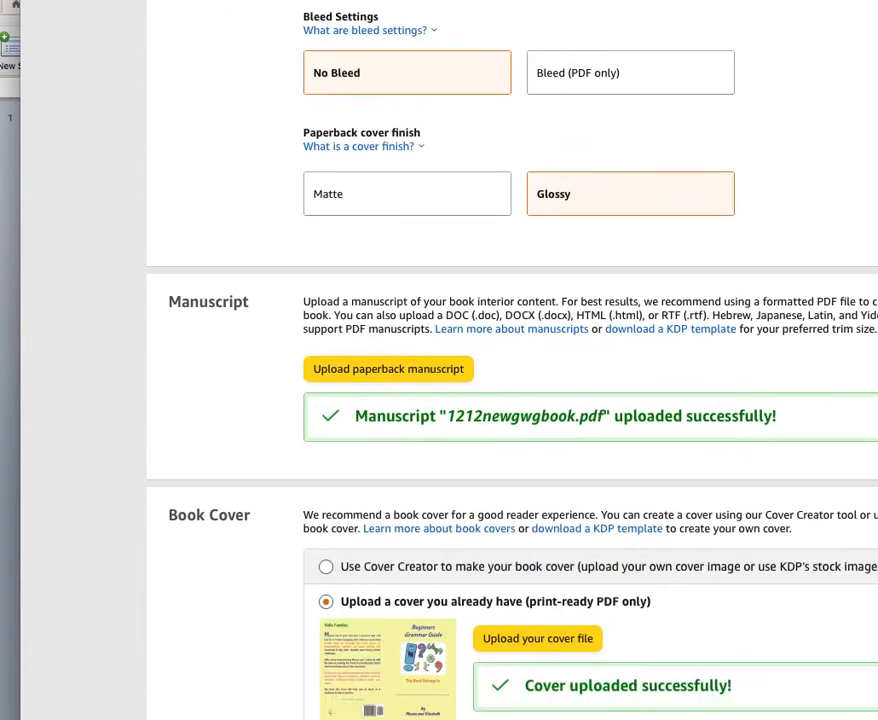
scroll(512, 360, down, 1)
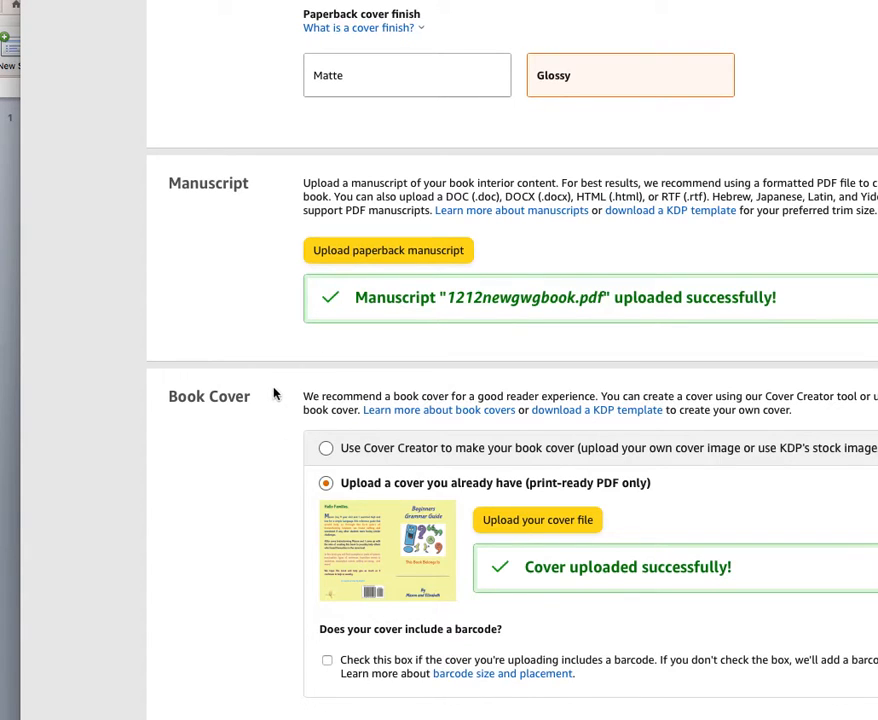
click(419, 254)
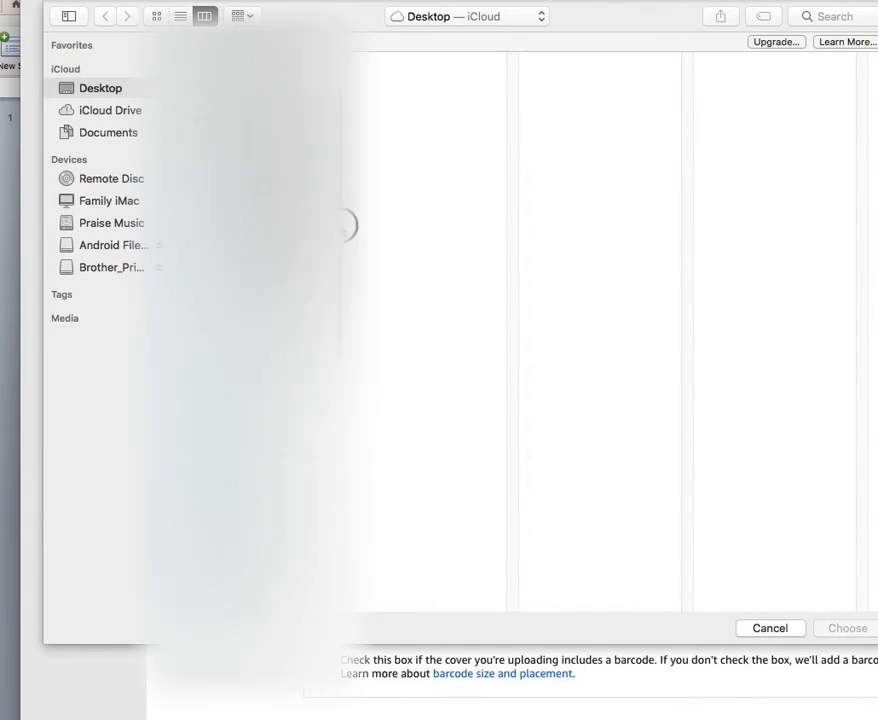
click(223, 584)
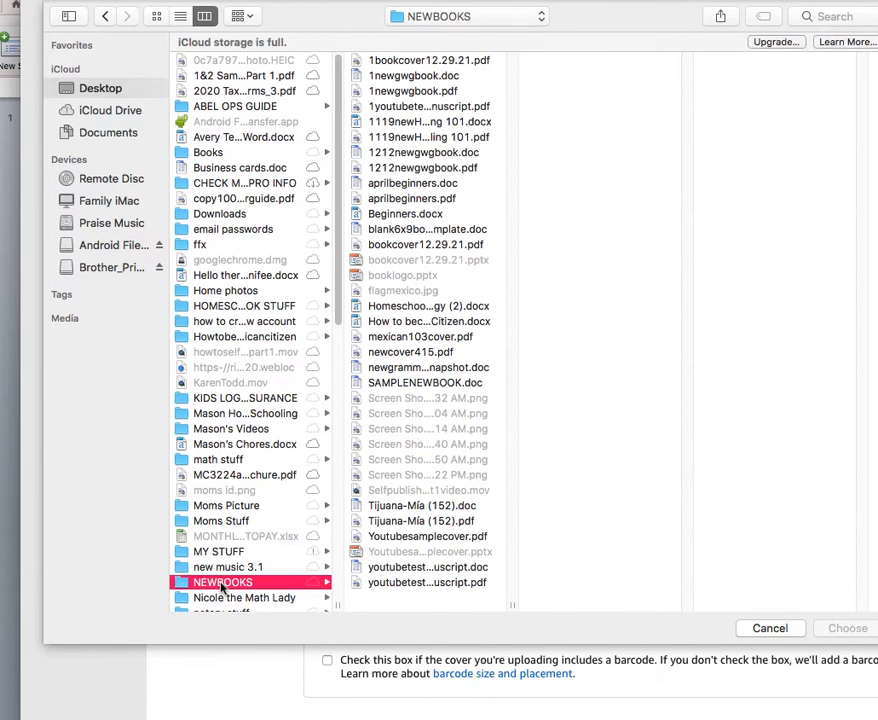
click(413, 61)
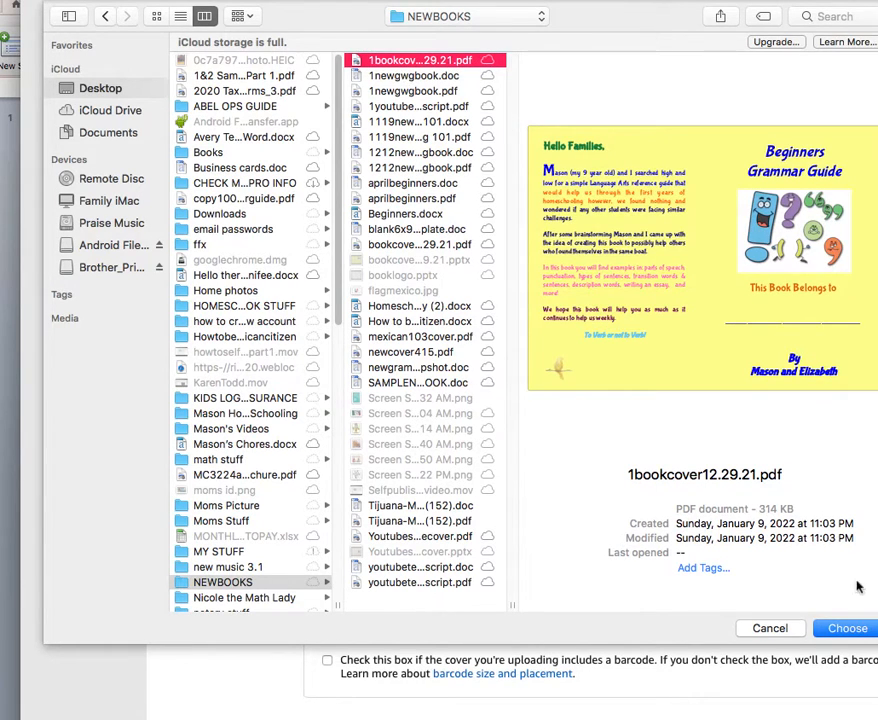
click(852, 630)
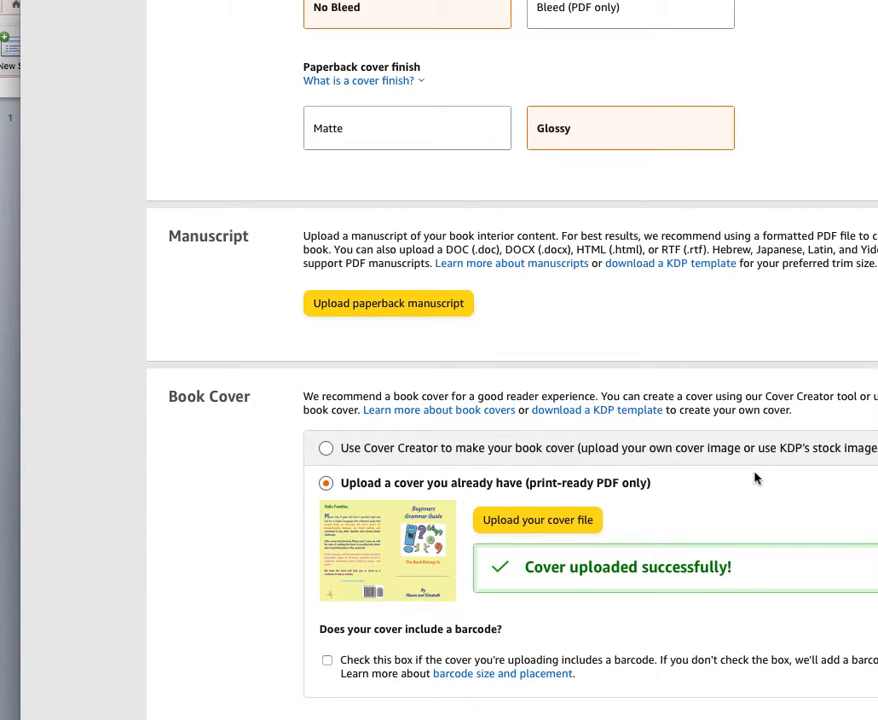
- Browse the Desktop's NEWBOOKS folder for a paperback manuscript, previewing 1newgwgbook.pdf, both 1119newHomeschooling 101 files and 1212newgwgbook.doc
click(410, 303)
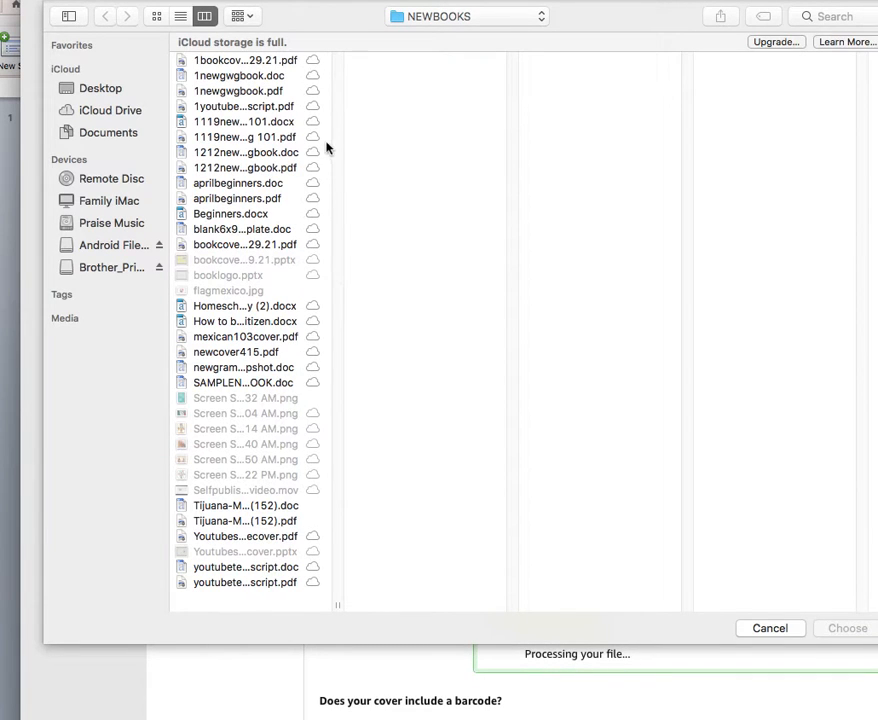
click(108, 90)
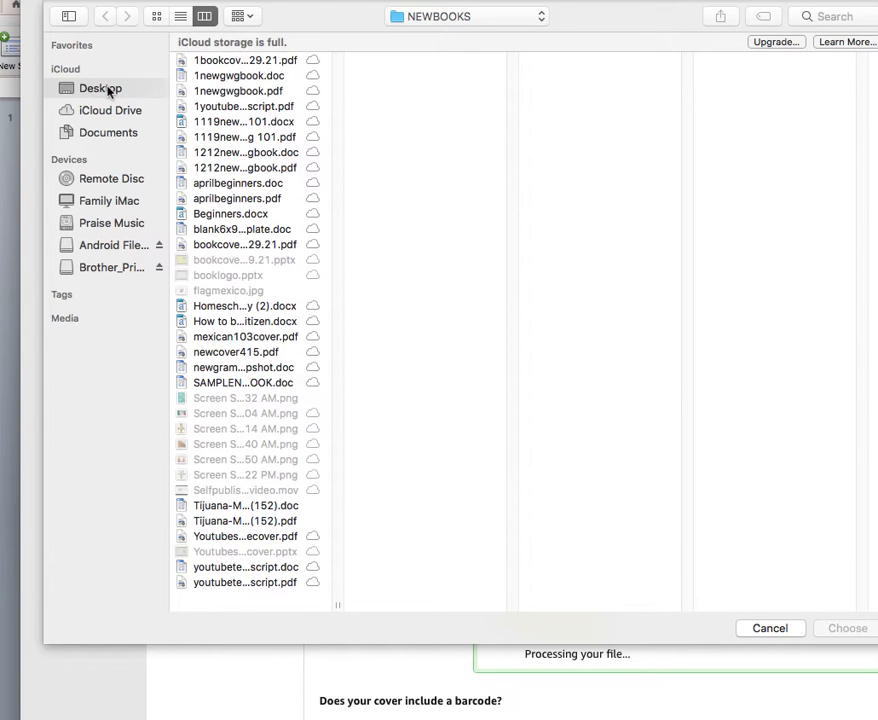
mouse_move(341, 168)
mouse_down()
mouse_move(339, 218)
mouse_move(343, 146)
mouse_up()
click(239, 578)
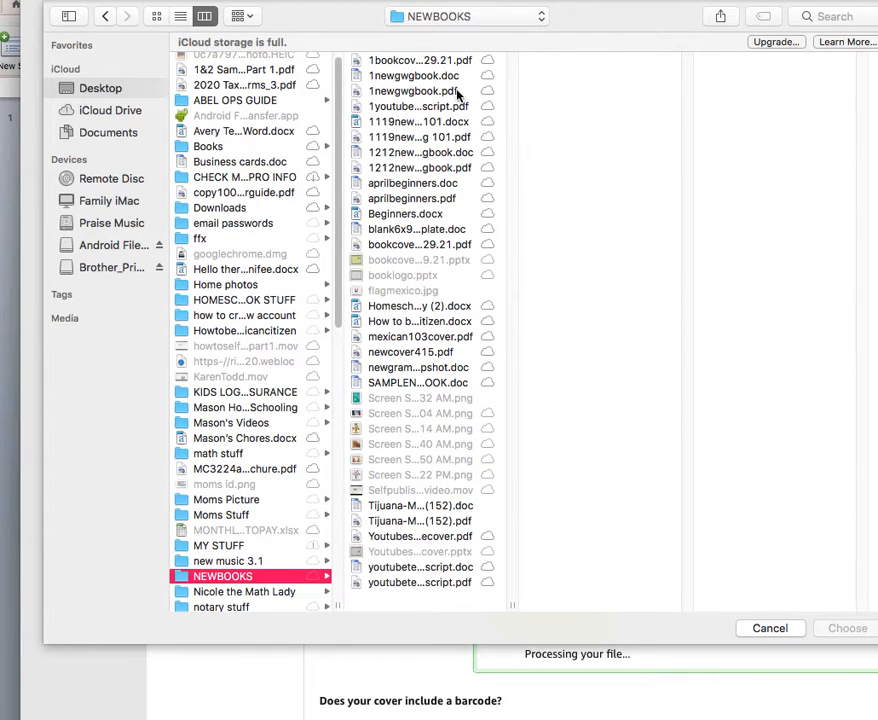
click(420, 91)
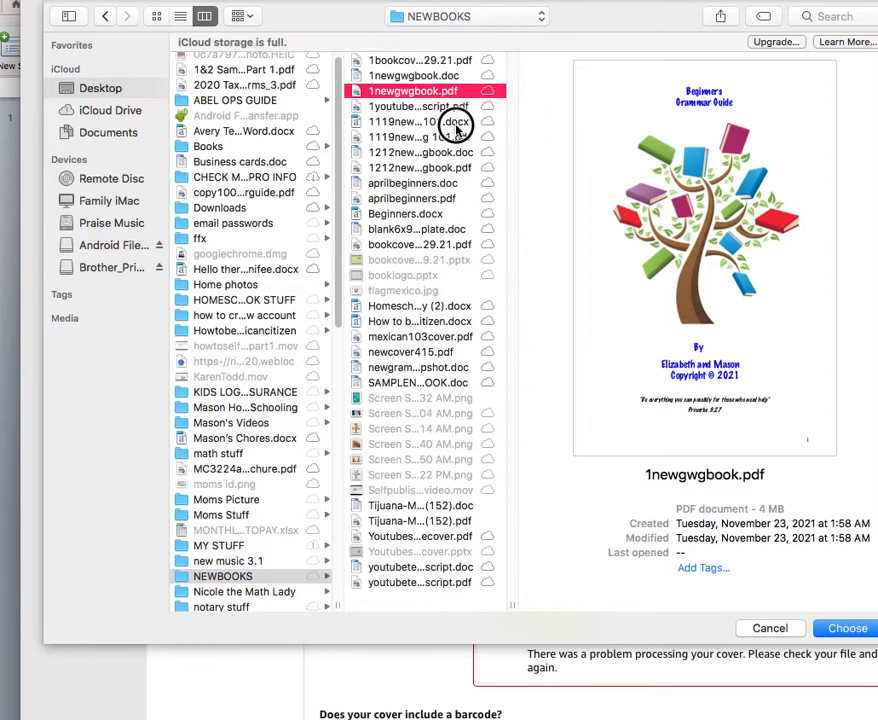
click(455, 123)
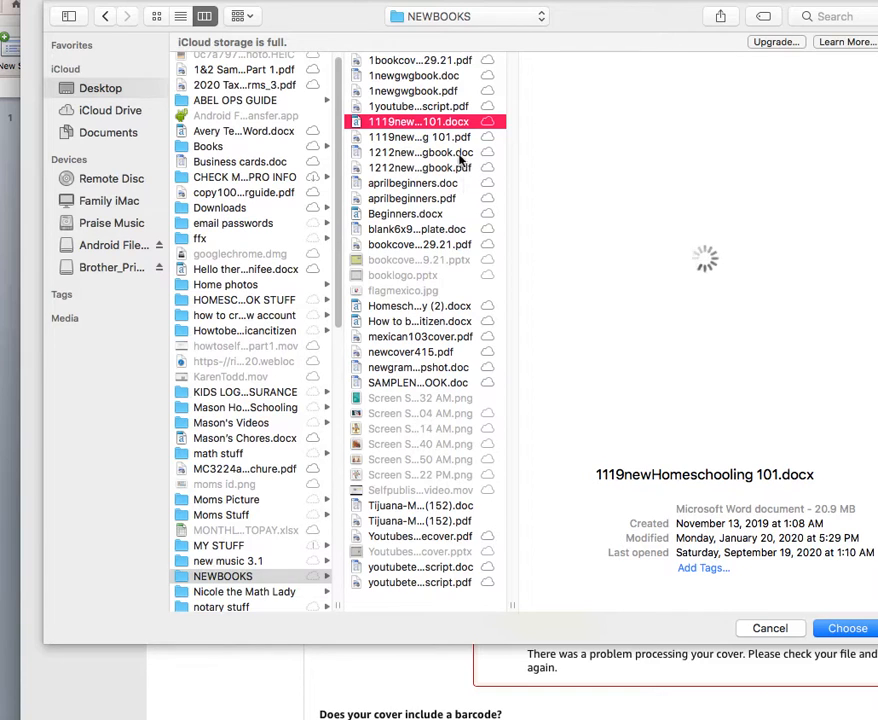
click(437, 140)
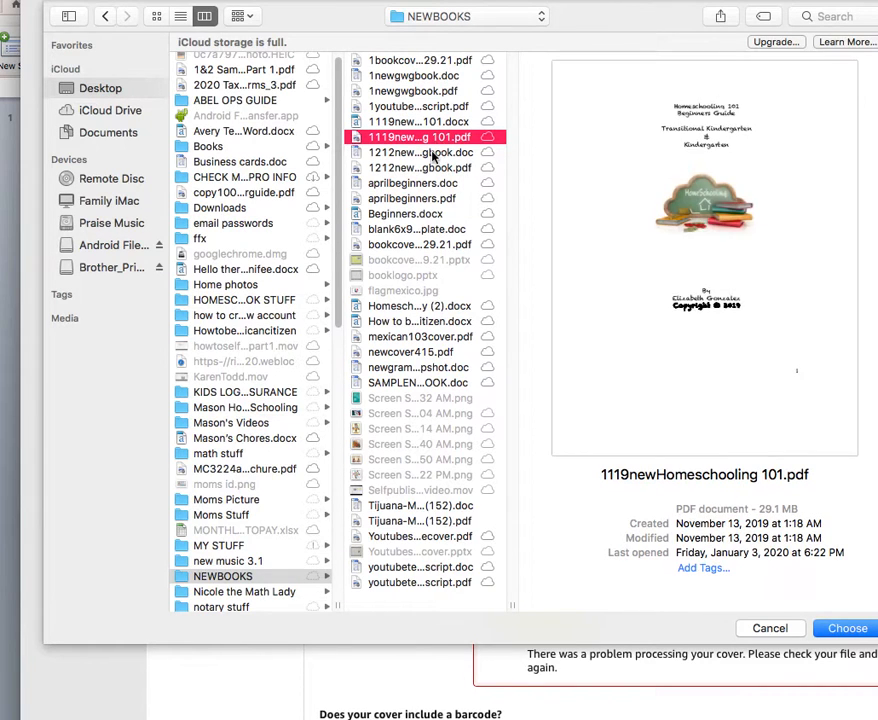
click(437, 155)
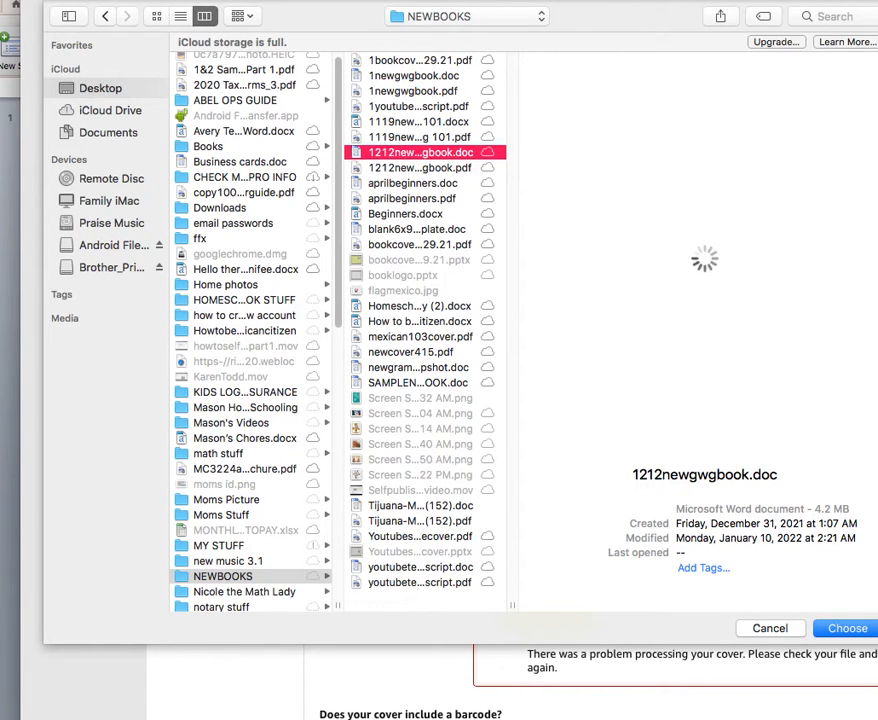
- Move the browser window aside to view the Beginners Grammar Guide document in Word, and bring the browser back
drag(209, 2, 578, 374)
click(686, 167)
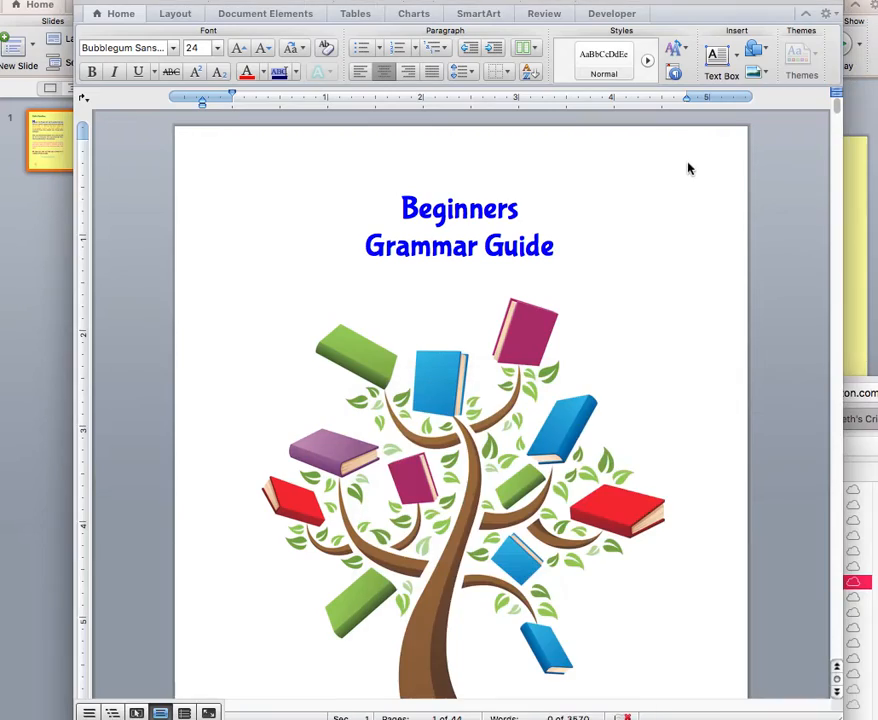
drag(877, 388, 733, 0)
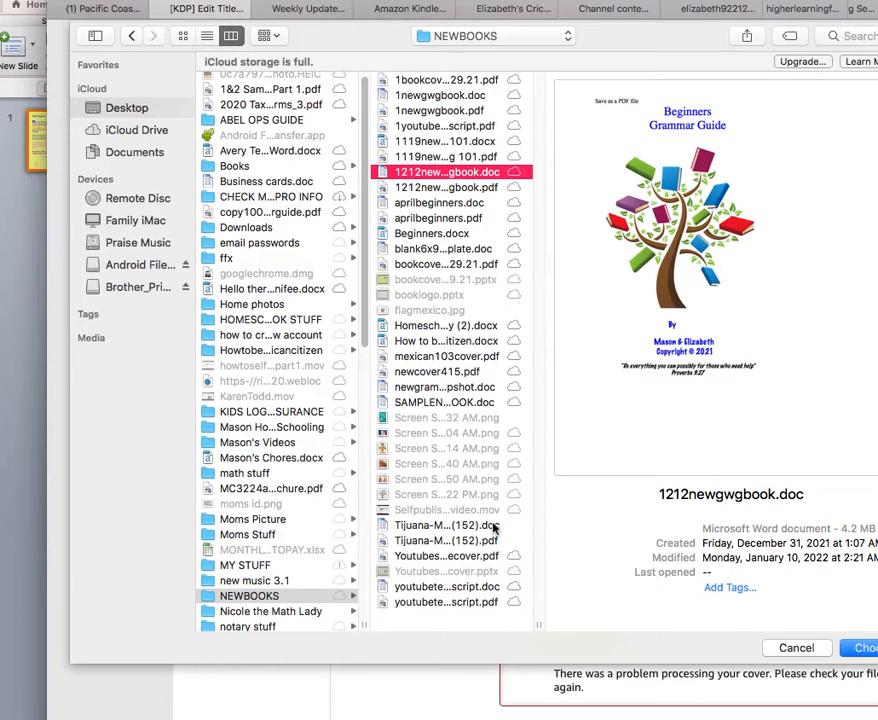
- Upload 1youtubetestmanuscript.pdf from the NEWBOOKS folder as the paperback manuscript
click(436, 603)
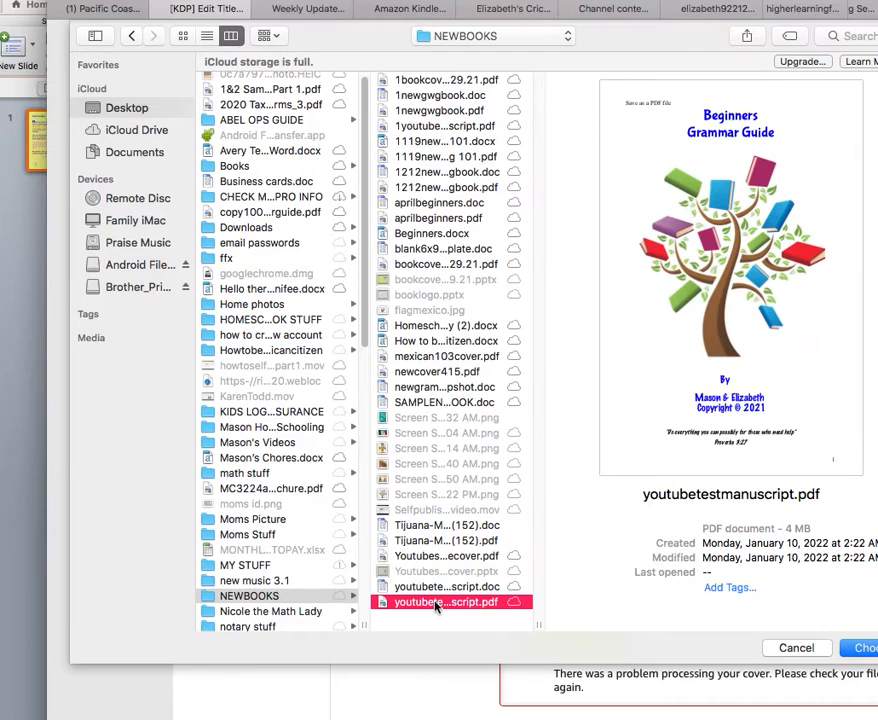
click(436, 590)
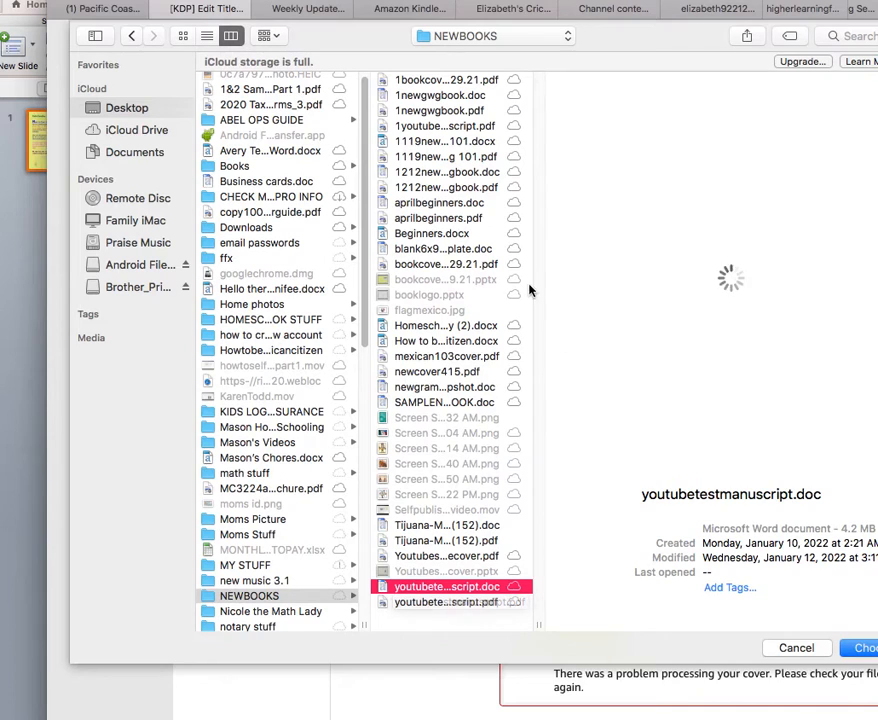
click(455, 128)
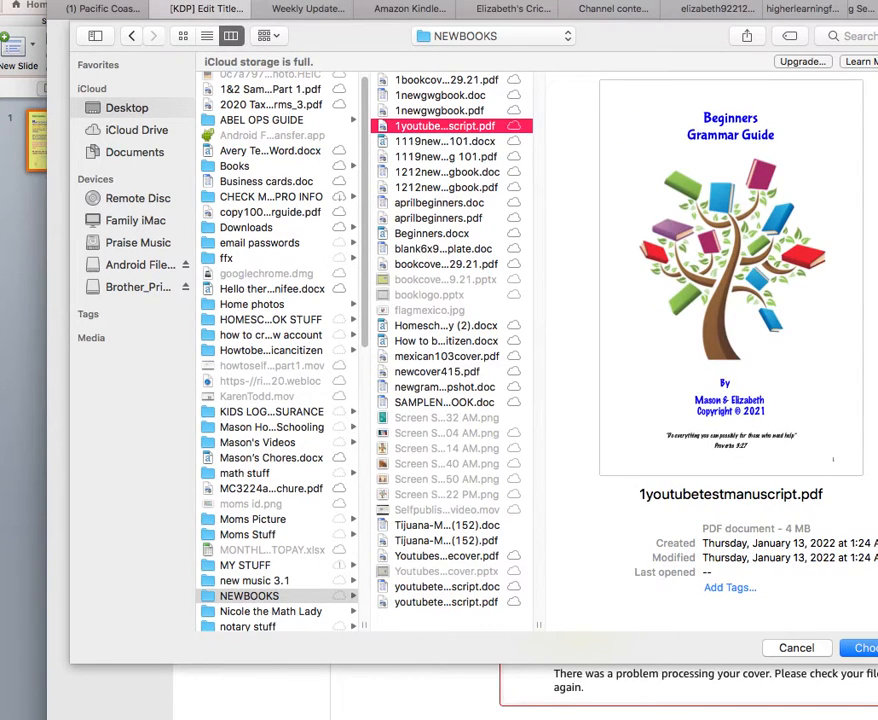
click(860, 648)
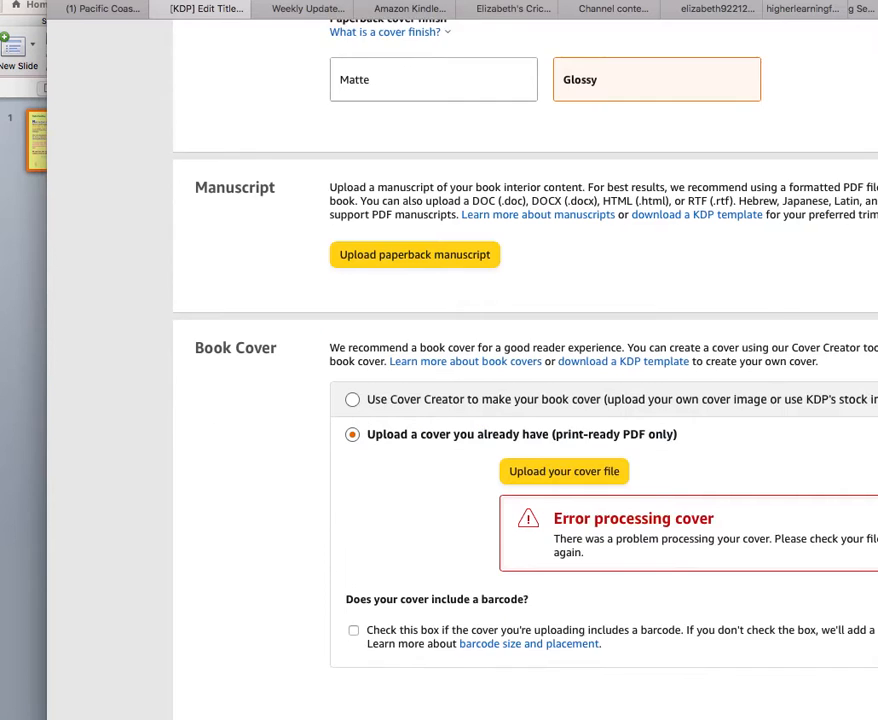
- Upload 1bookcover12.29.21.pdf from the NEWBOOKS folder as the print-ready book cover
scroll(525, 400, down, 3)
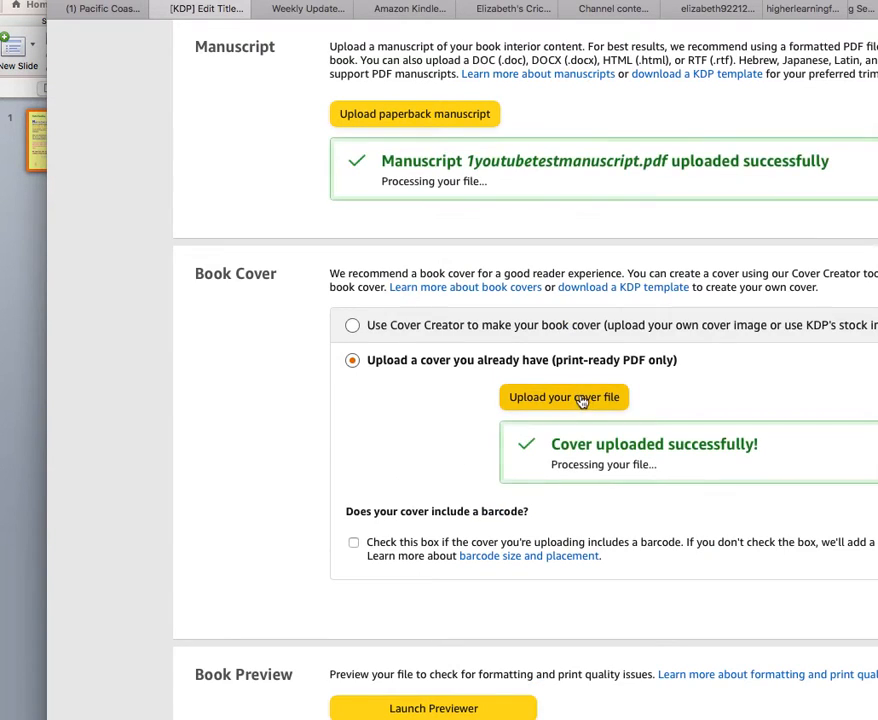
click(582, 399)
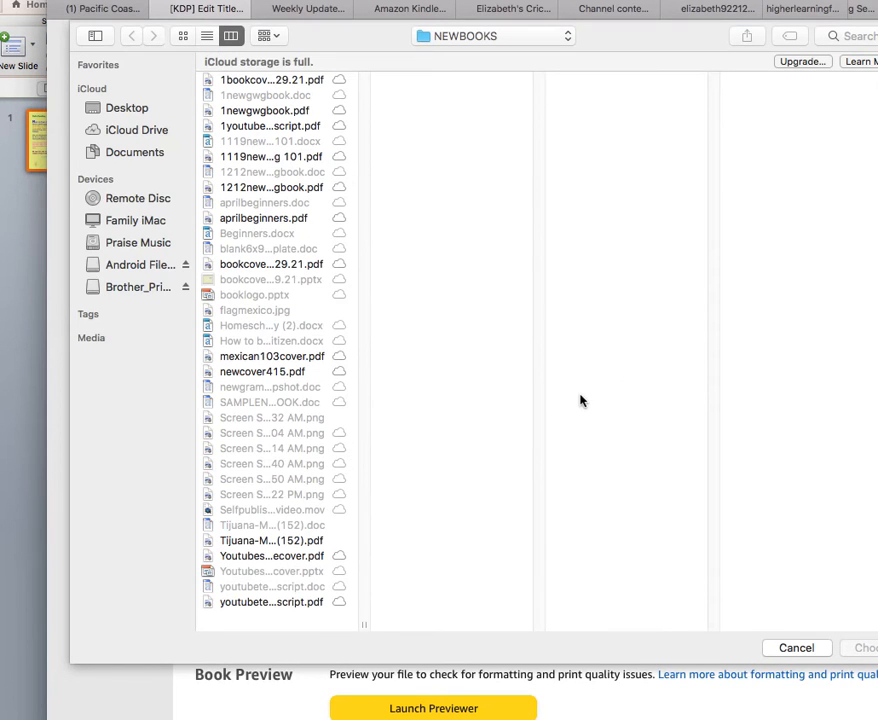
click(294, 82)
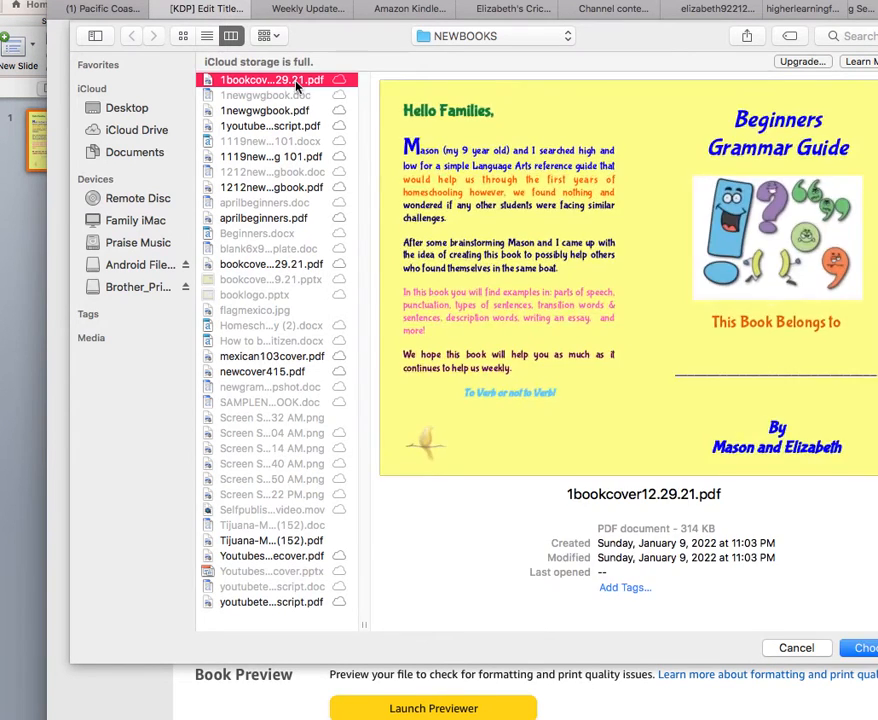
click(862, 648)
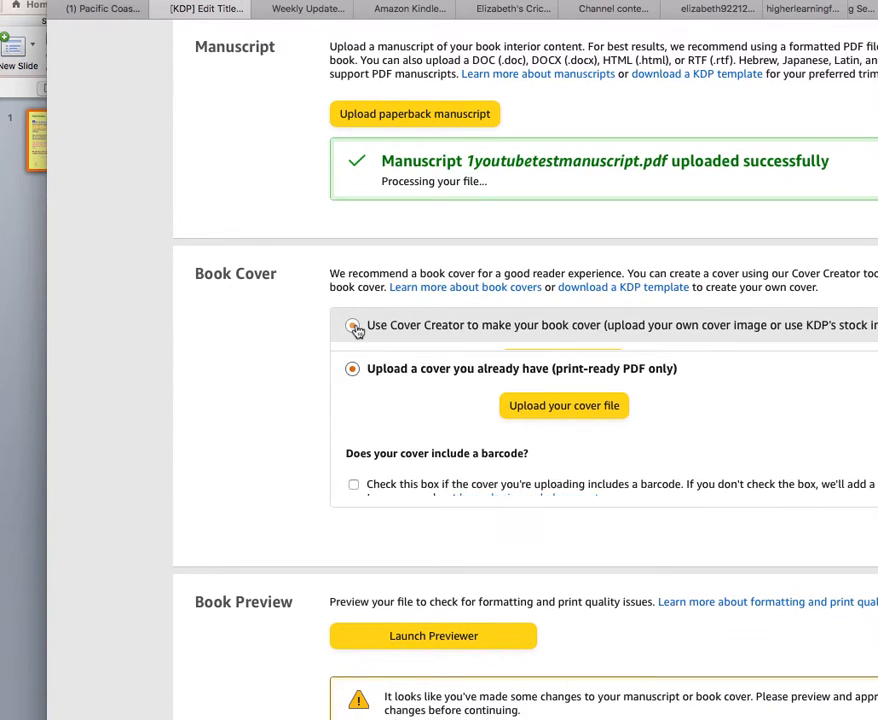
- Switch the book cover to Cover Creator, launch it without choosing an image, and exit without saving a cover
click(354, 327)
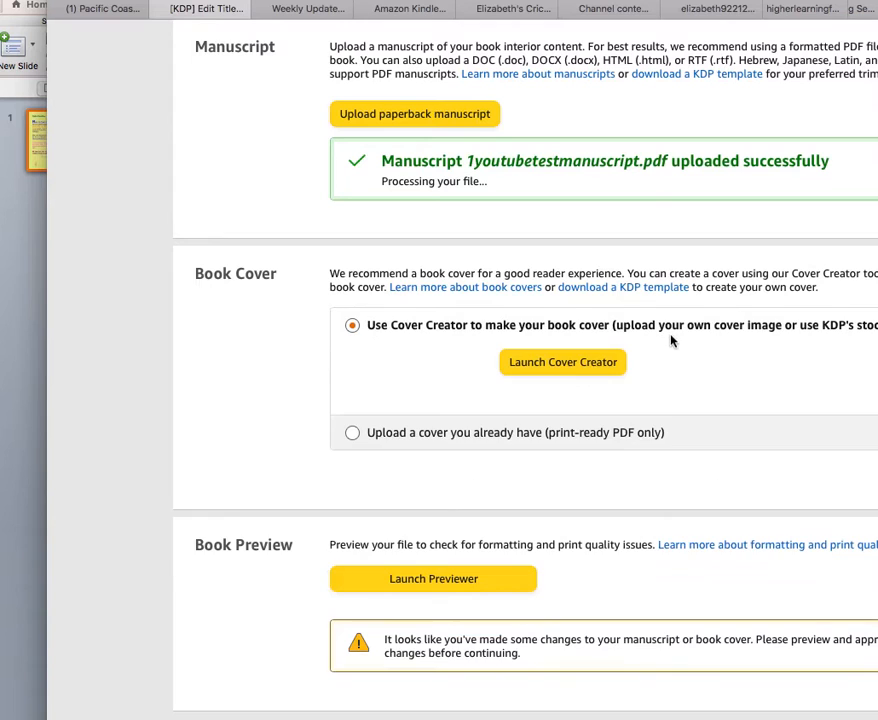
click(592, 364)
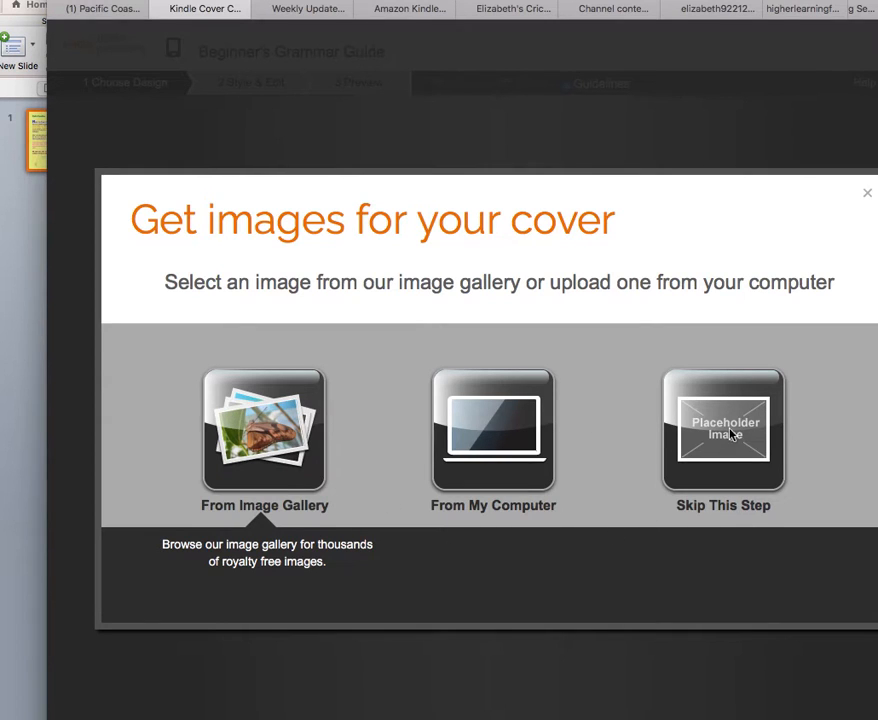
click(729, 460)
click(727, 507)
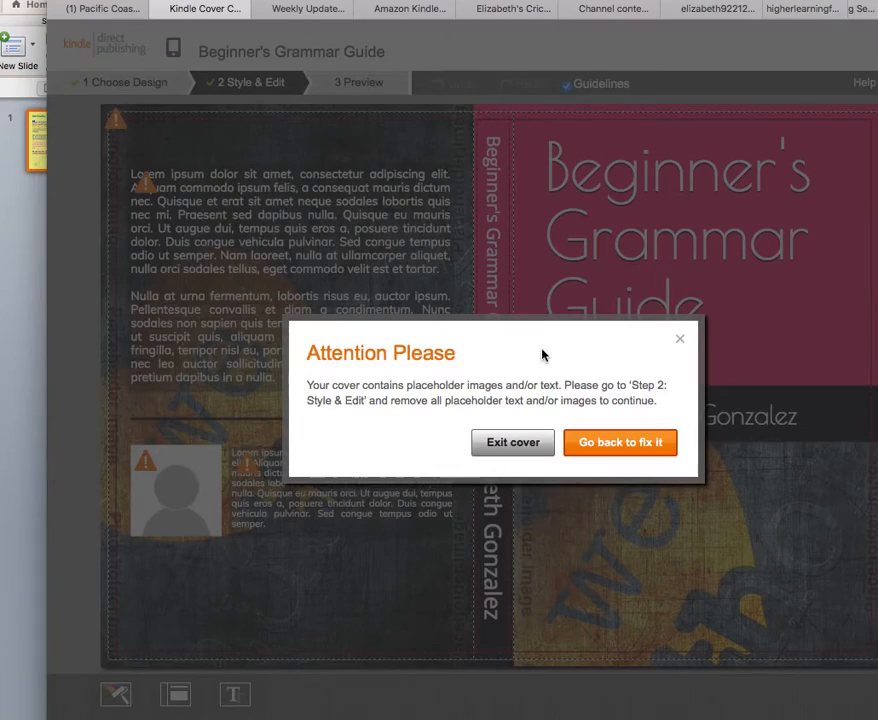
click(510, 443)
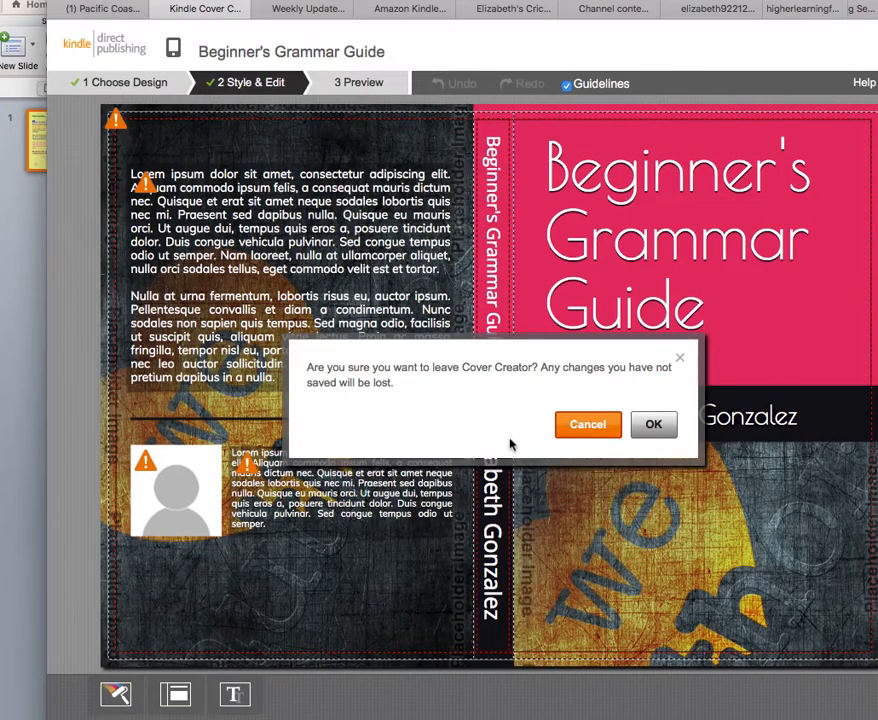
click(653, 426)
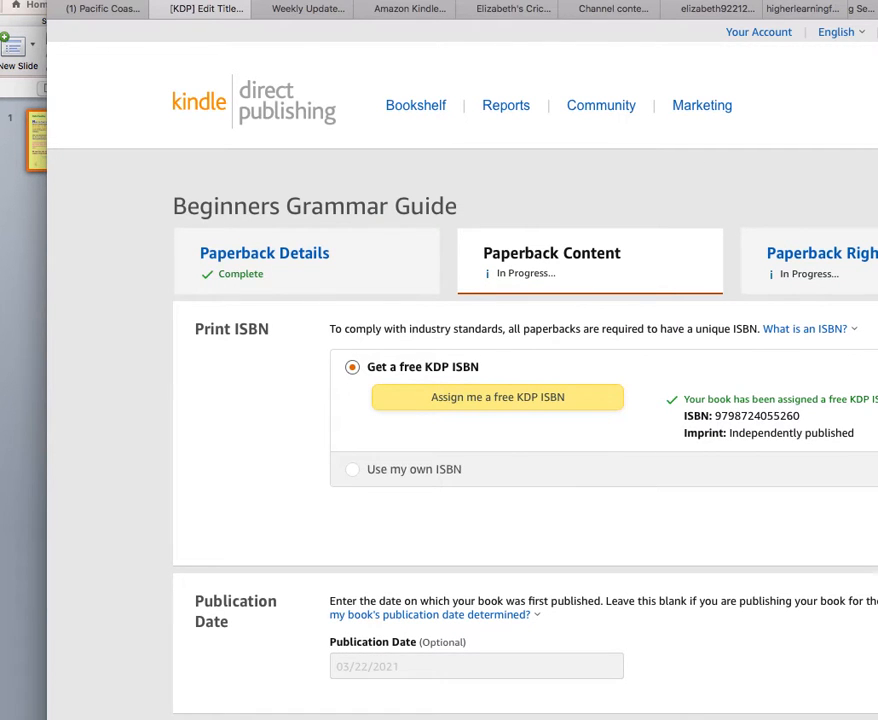
- Switch the book cover to a cover you already have, and upload 1bookcover12.29.21.pdf again
scroll(460, 400, down, 20)
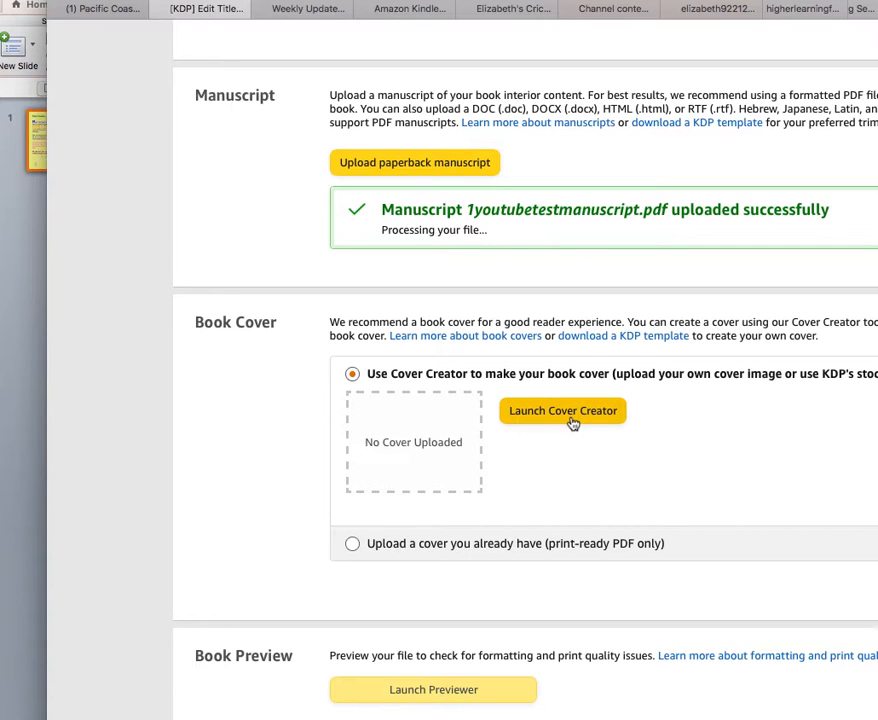
click(351, 531)
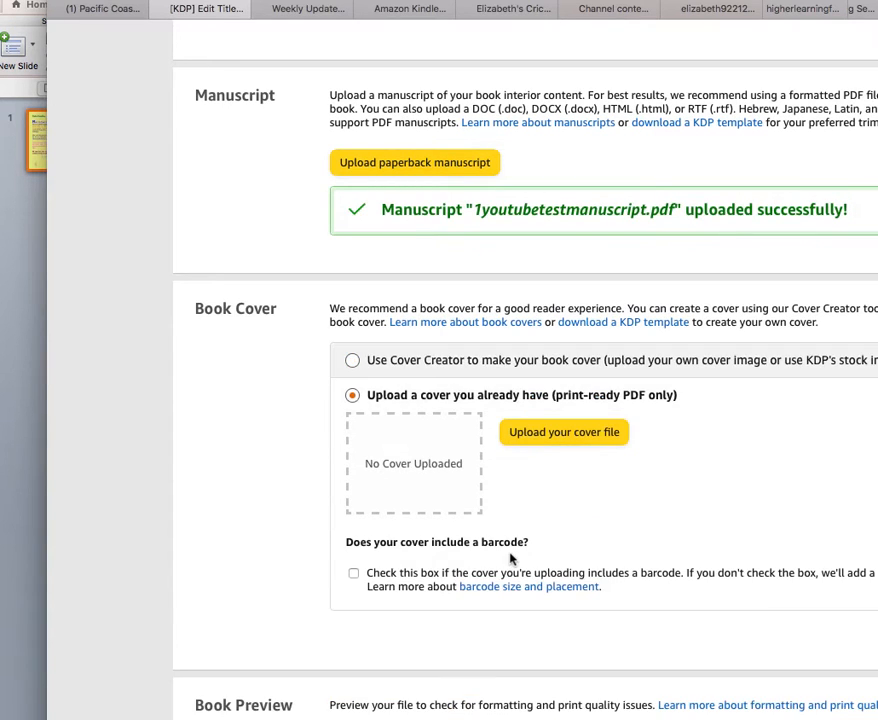
click(580, 433)
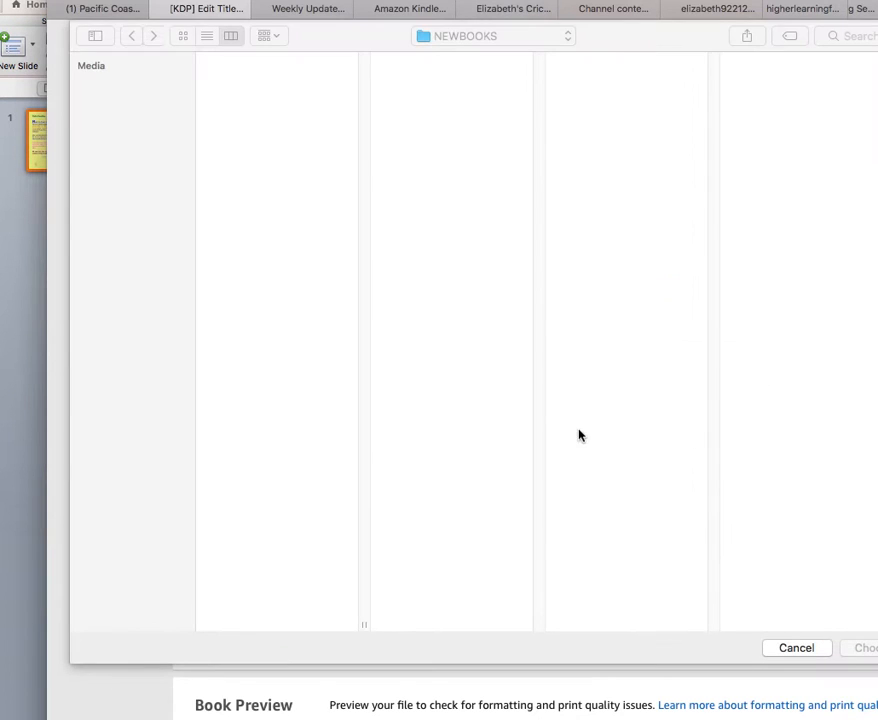
click(274, 82)
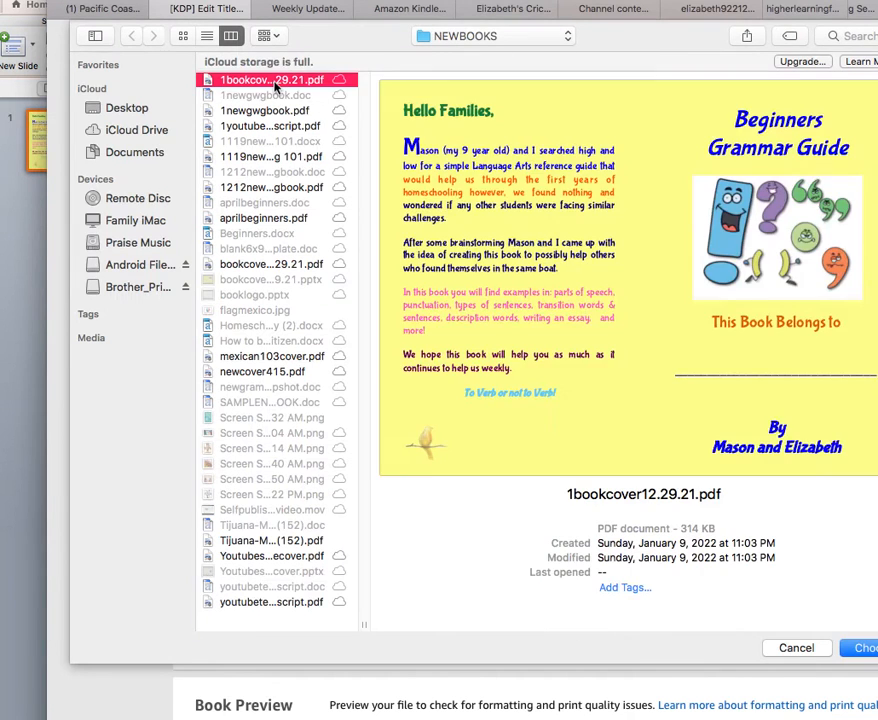
click(863, 652)
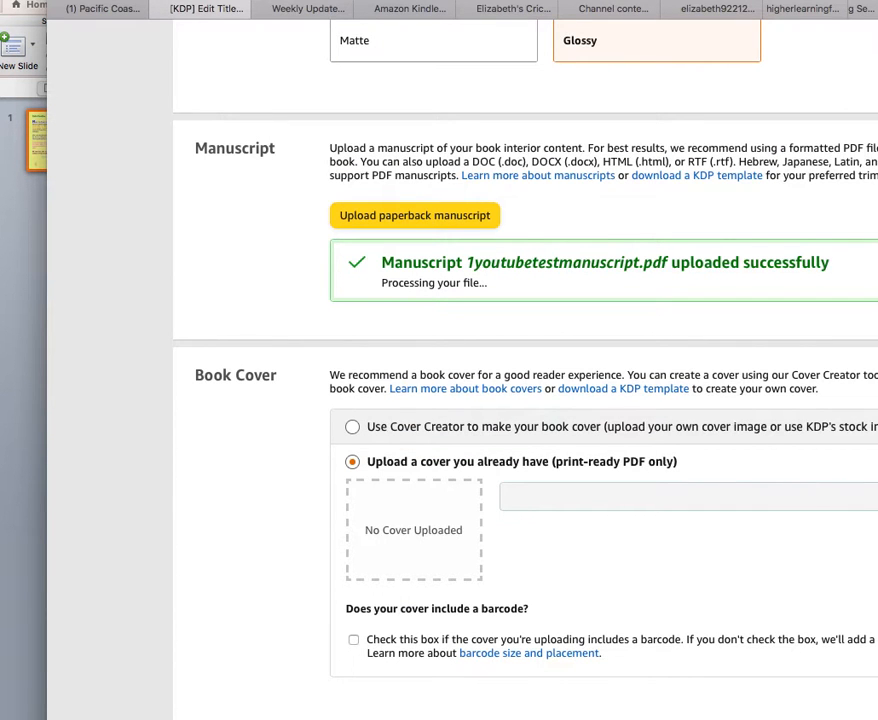
- Launch the book's print preview, continuing despite the small browser window
scroll(485, 540, down, 5)
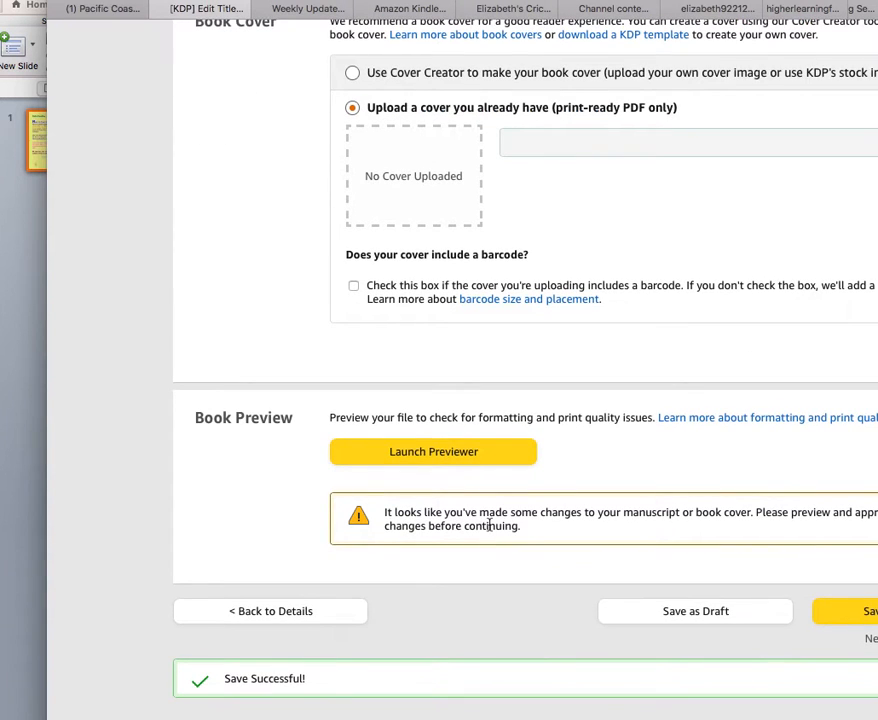
click(436, 453)
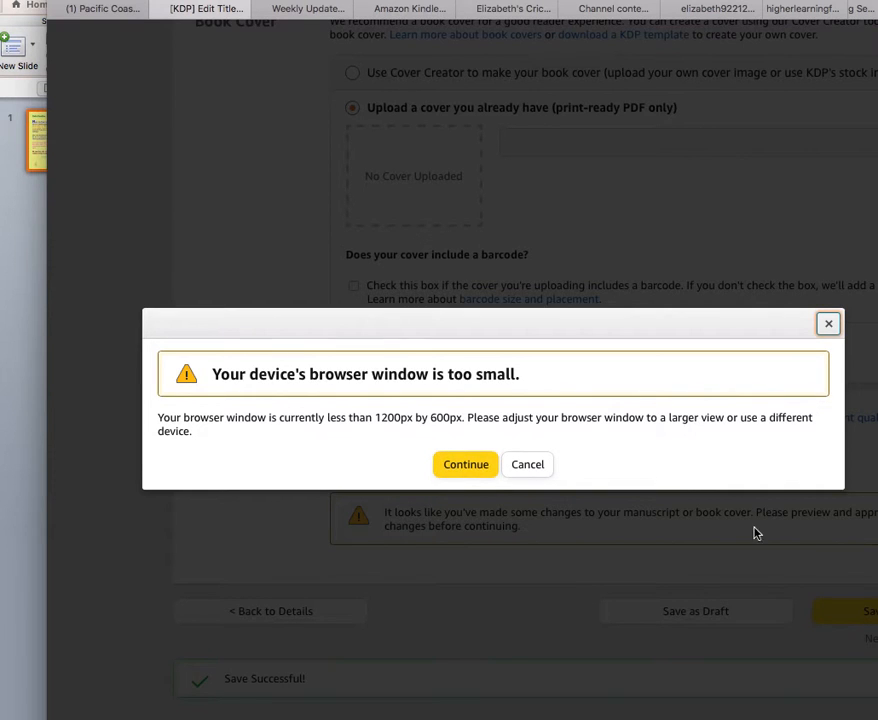
click(456, 465)
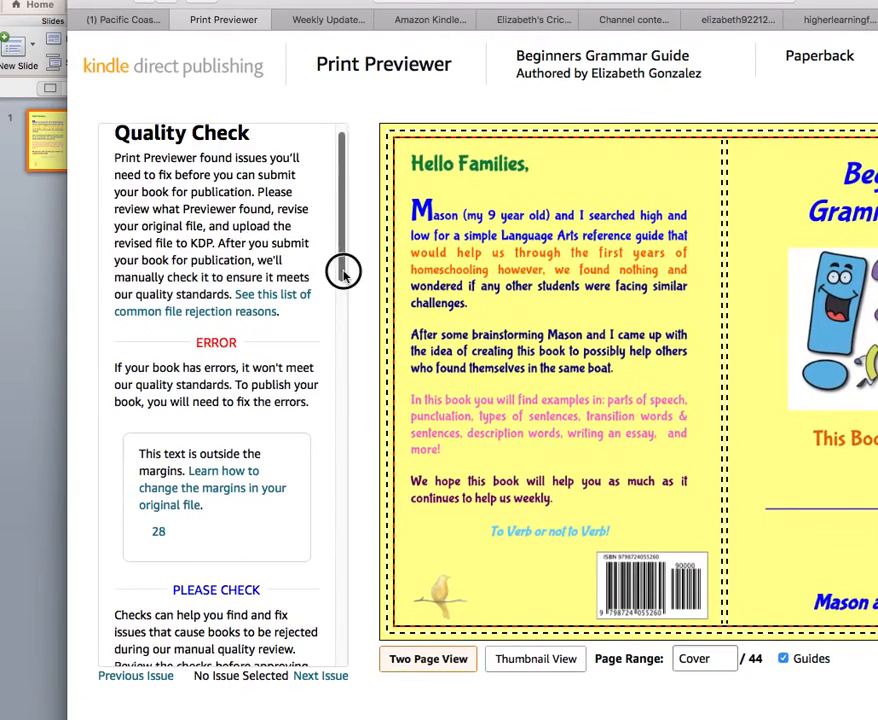
- Review the Print Previewer's quality check issues, and compare the full cover with the manuscript's first page
drag(343, 270, 358, 186)
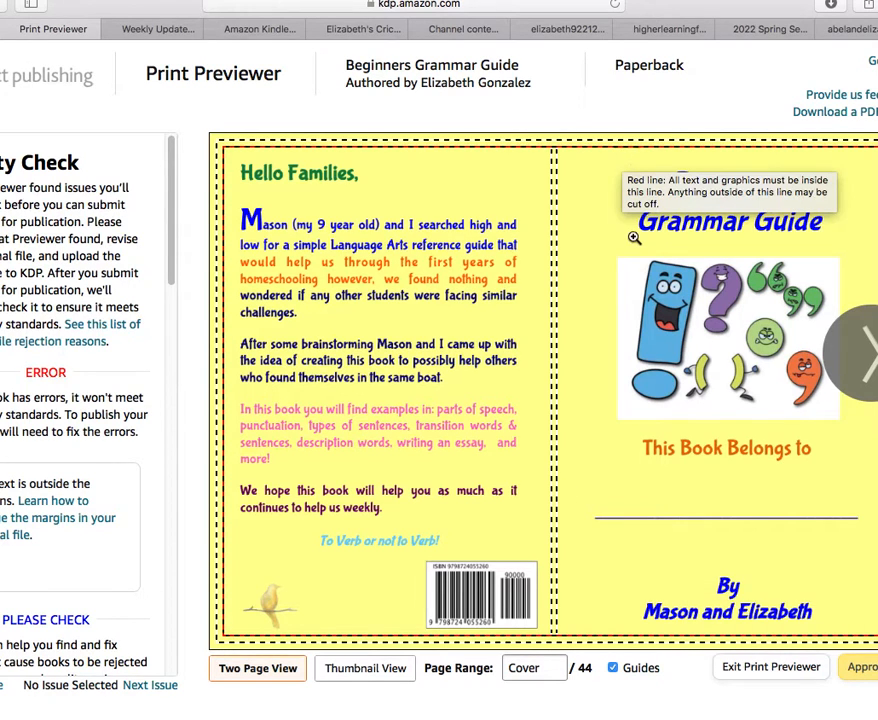
click(869, 364)
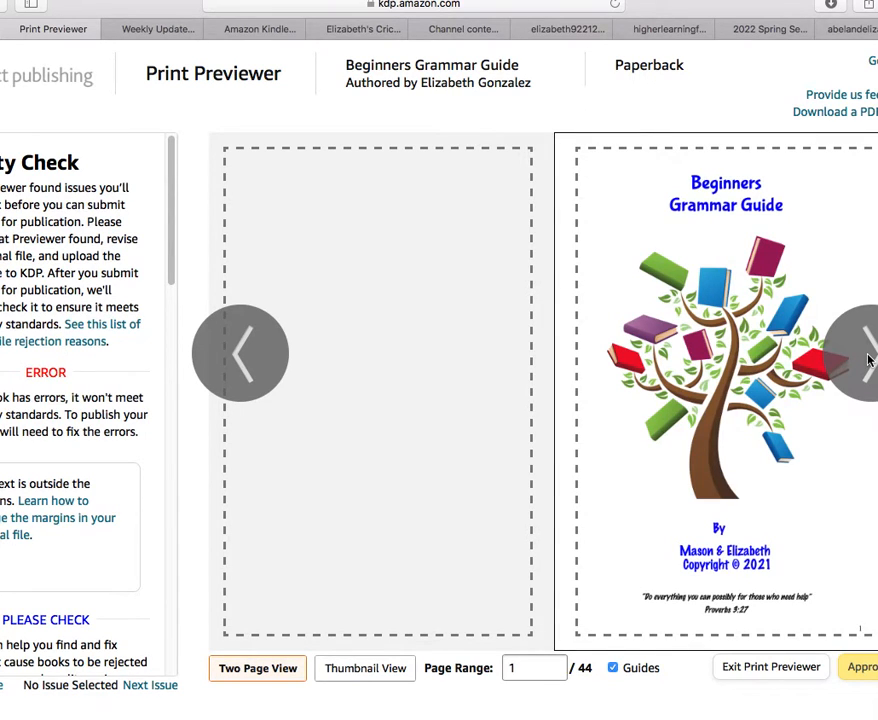
click(520, 668)
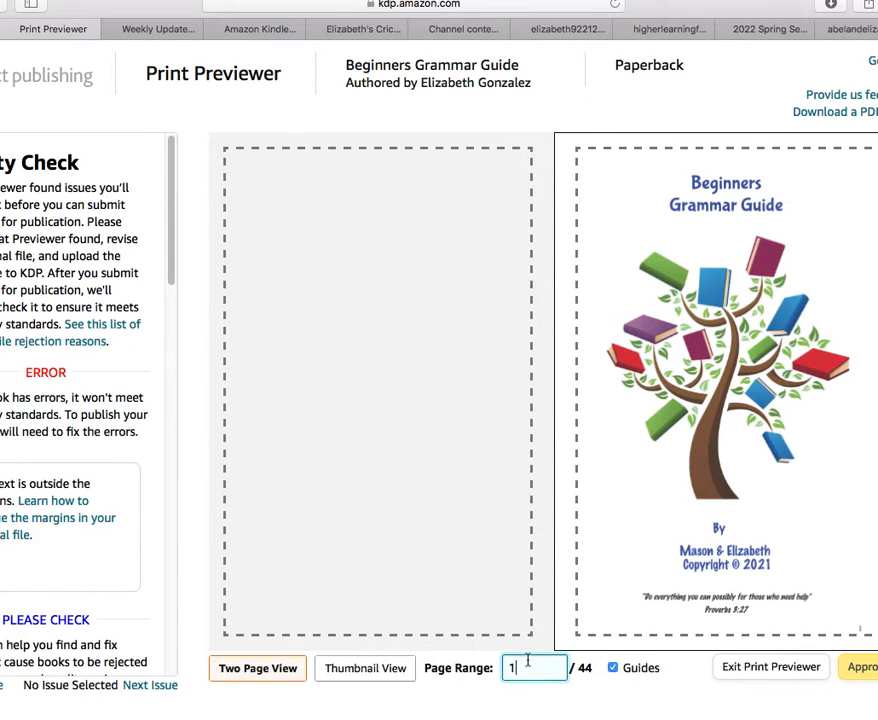
click(242, 346)
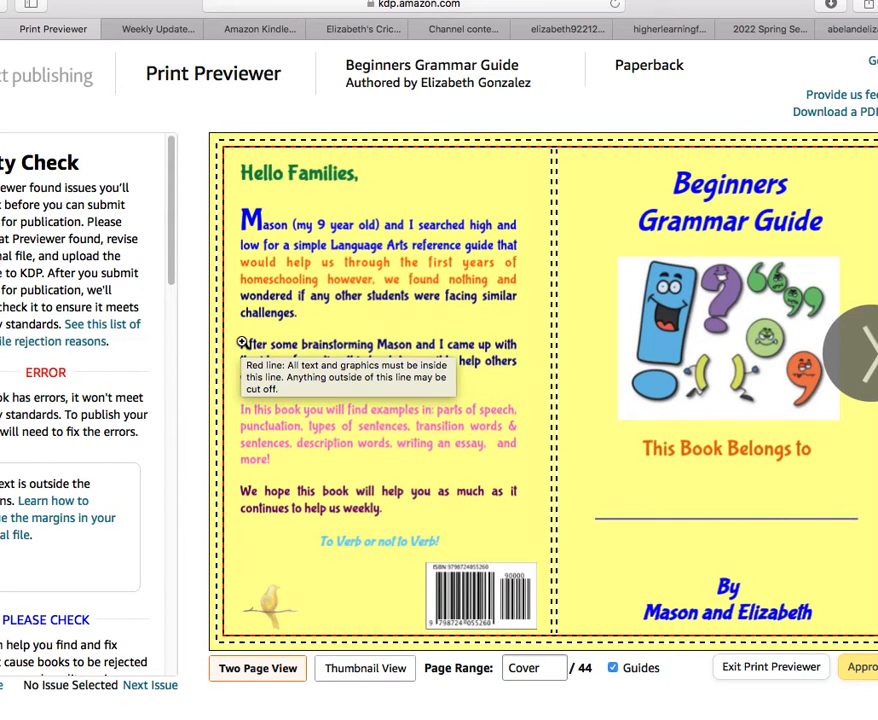
click(871, 363)
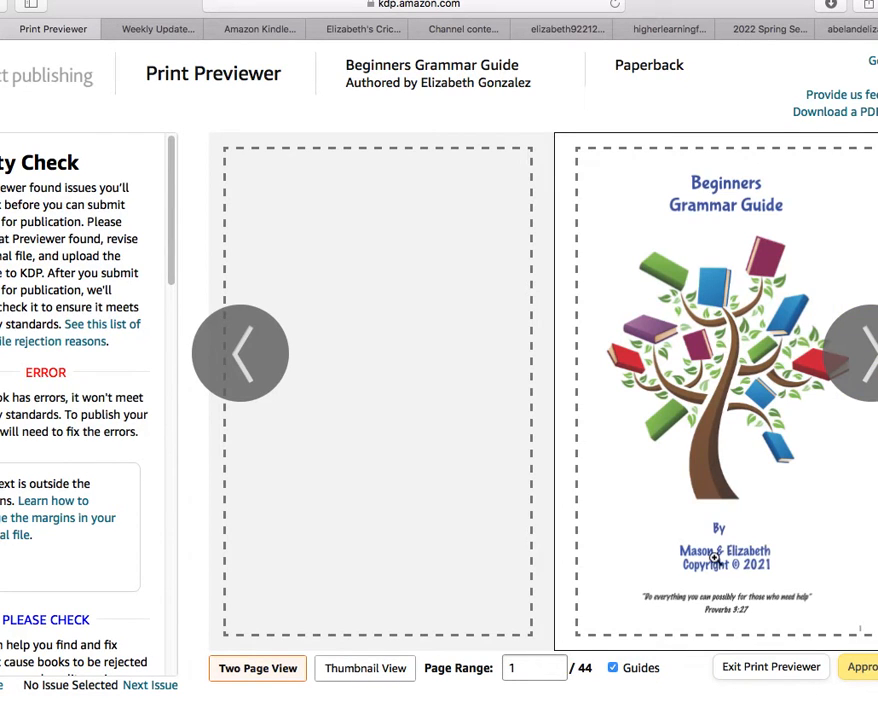
- Review the manuscript's opening pages in the print preview, from the title page through the table of contents
click(868, 358)
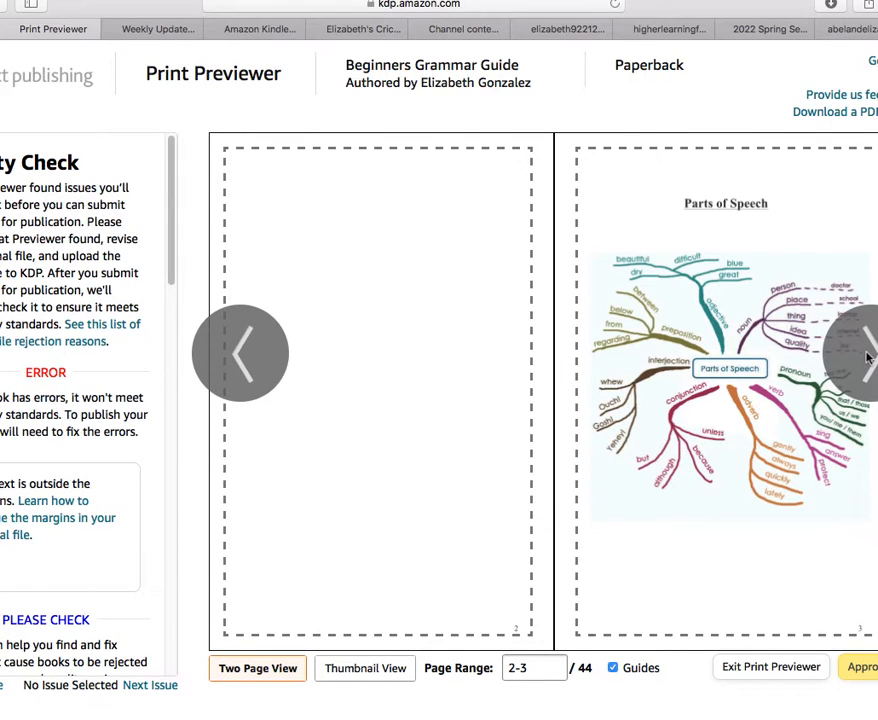
click(866, 358)
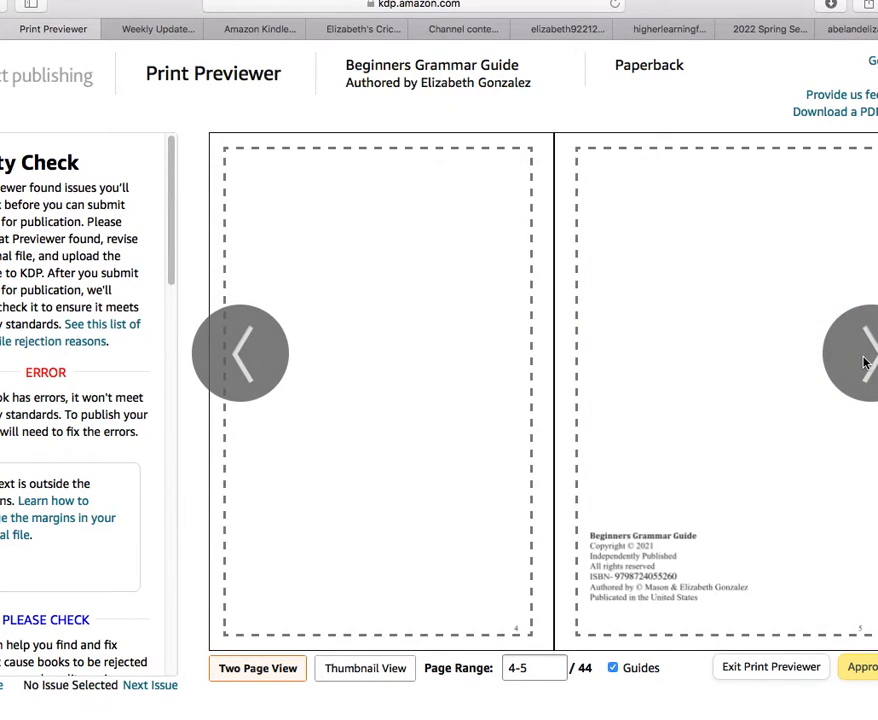
click(866, 362)
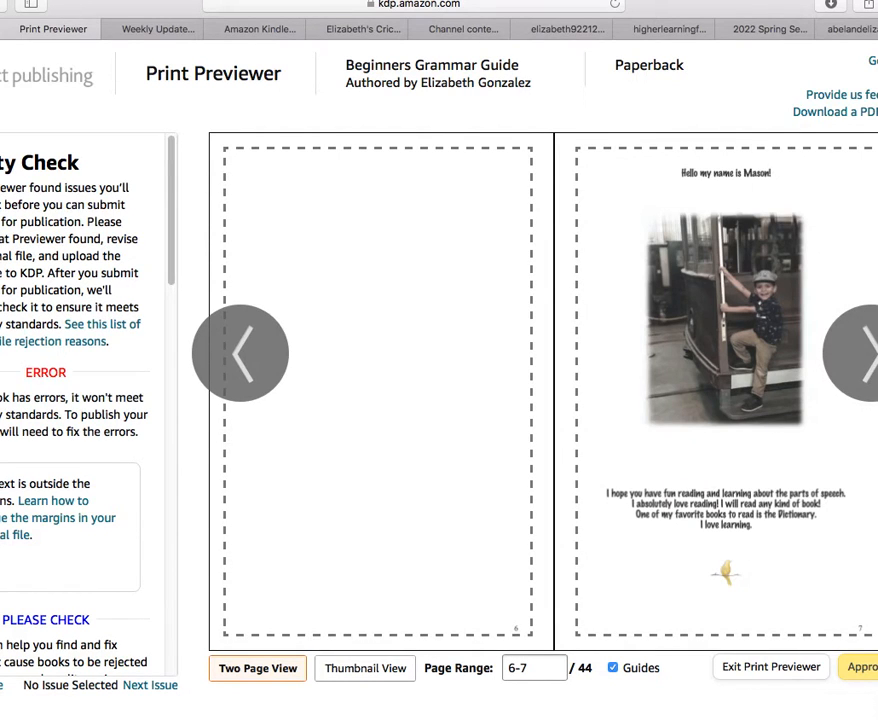
click(866, 352)
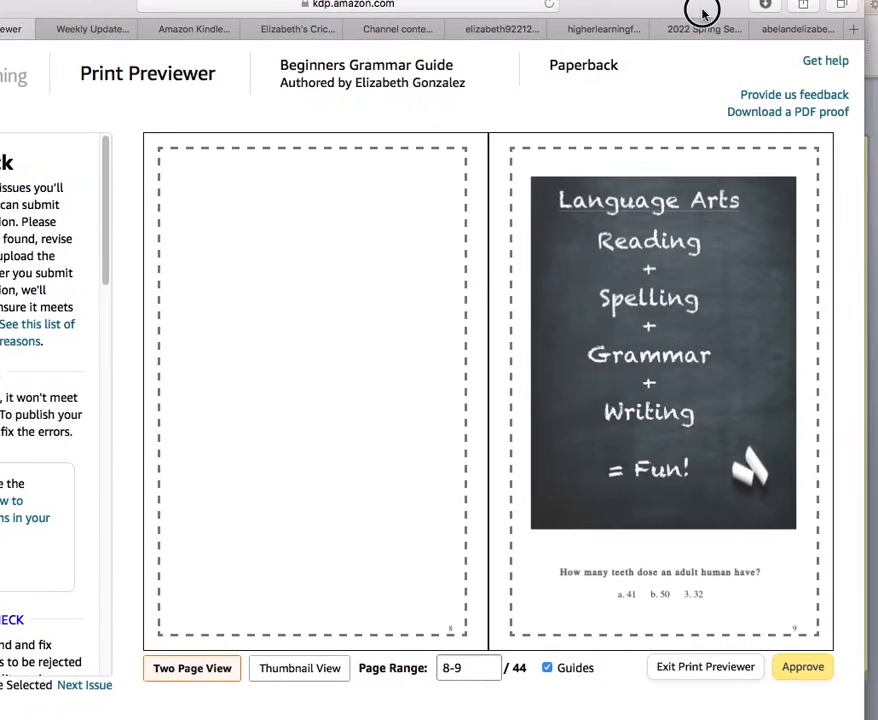
mouse_move(805, 352)
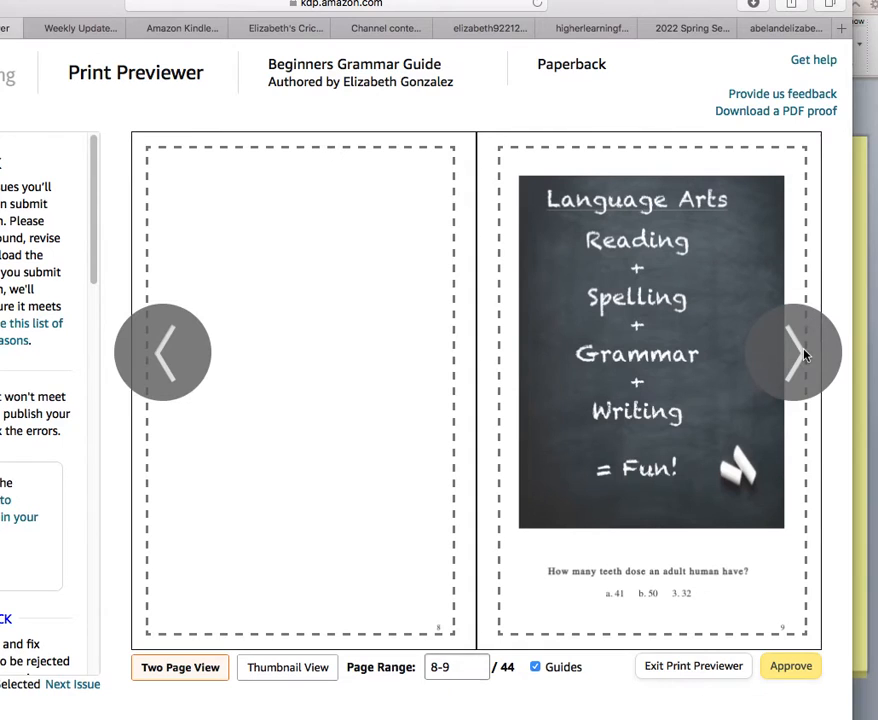
click(805, 352)
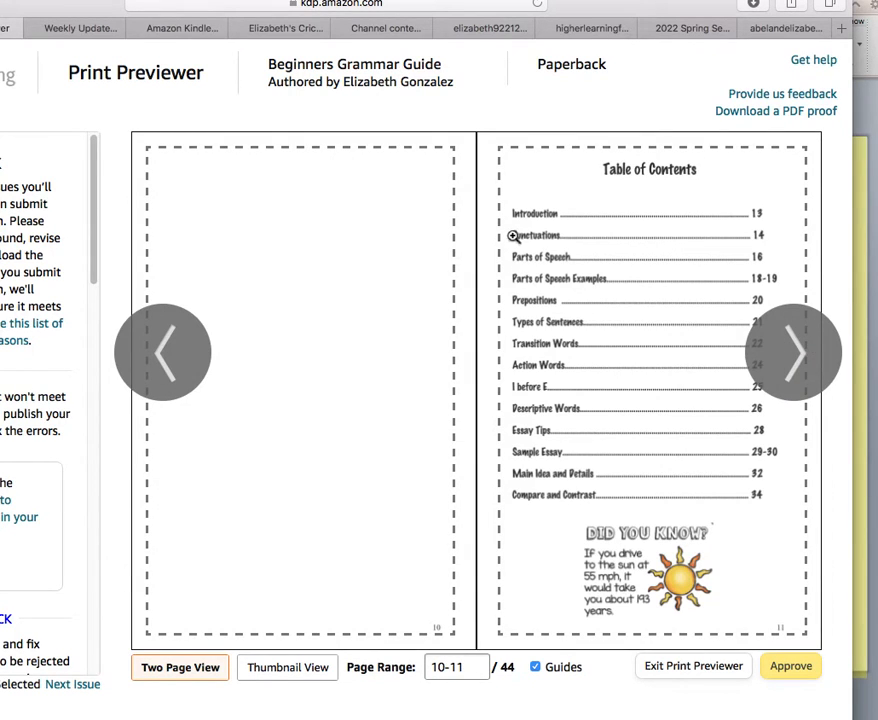
mouse_move(511, 193)
- Check the preview pages after the table of contents up to the flagged Writing an Essay heading on page 28, and exit Print Previewer
click(767, 348)
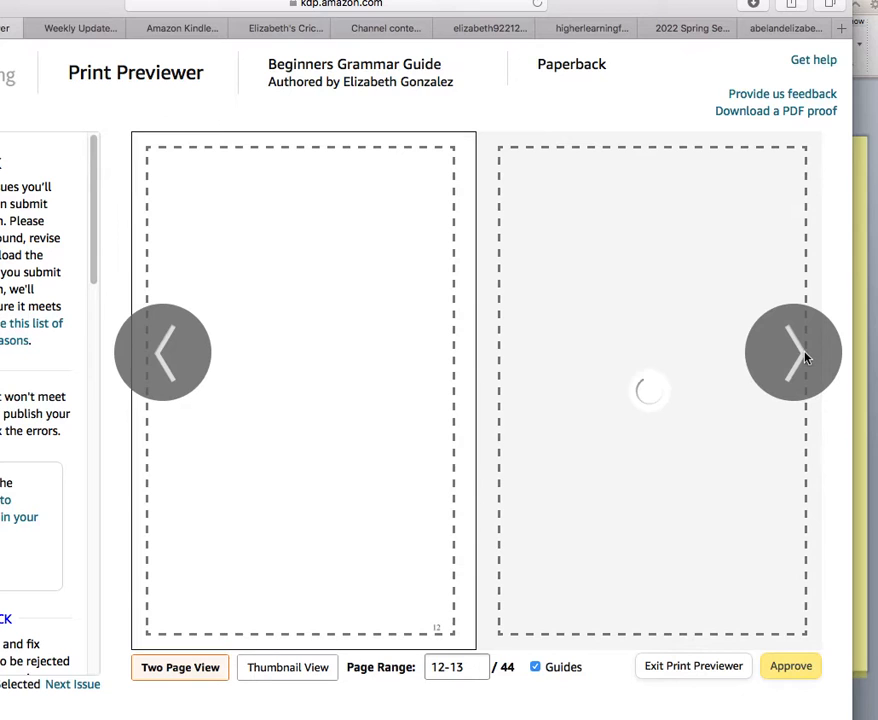
click(818, 358)
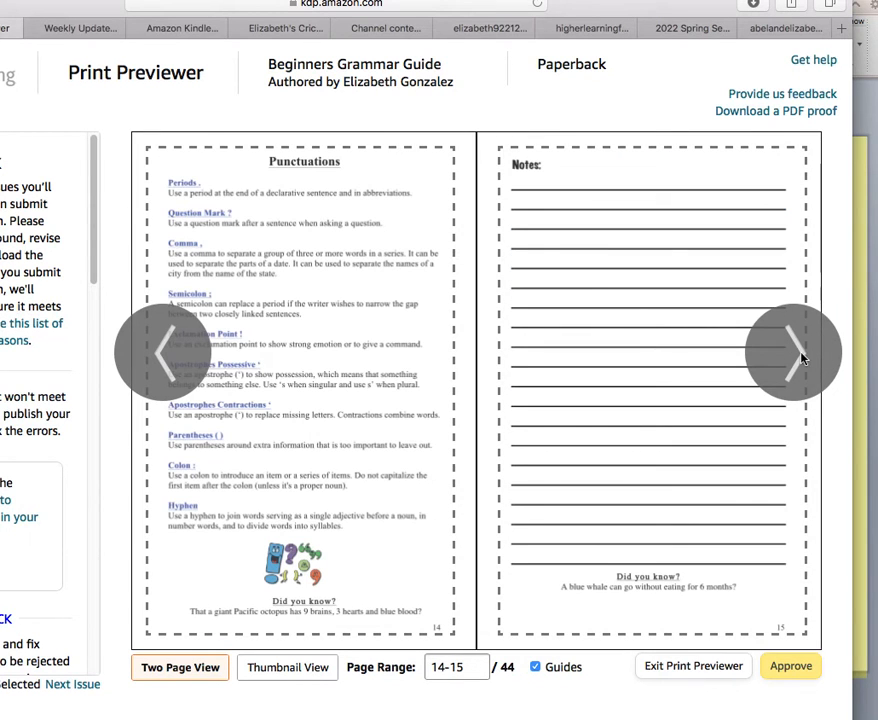
click(792, 357)
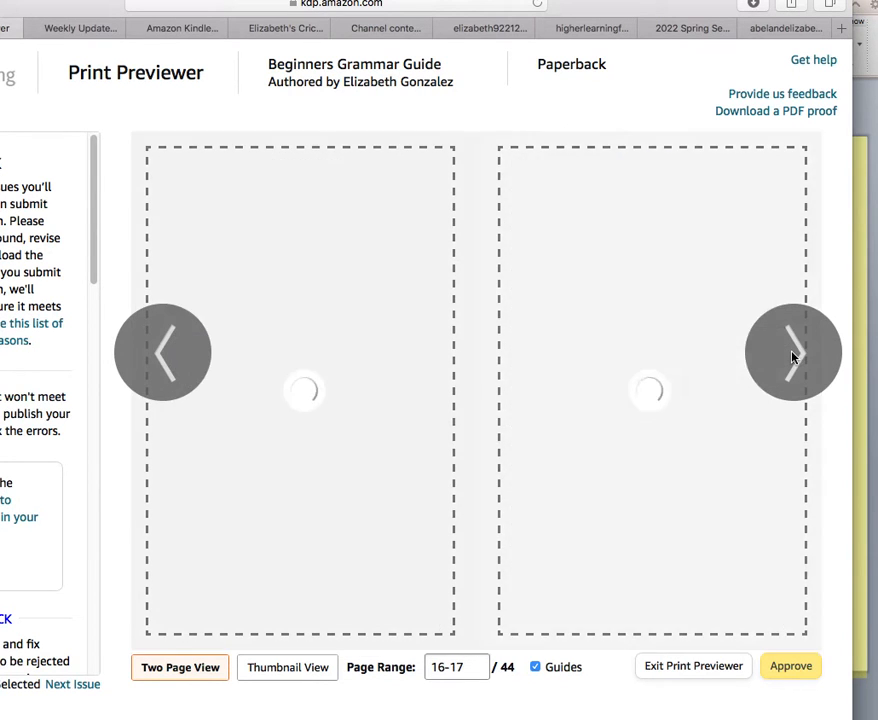
click(792, 357)
click(792, 357)
click(792, 357)
click(792, 357)
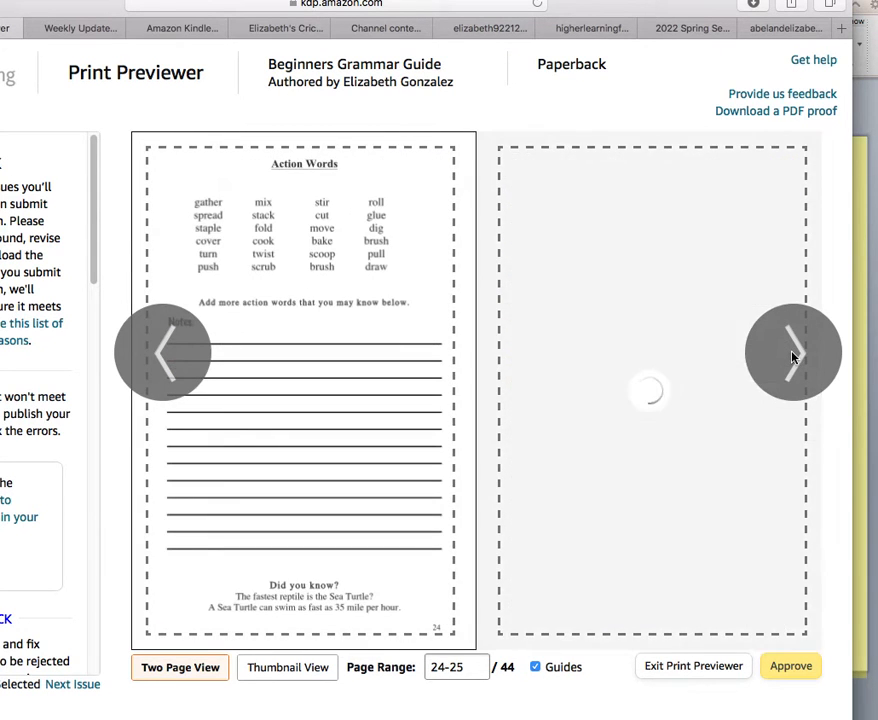
click(792, 357)
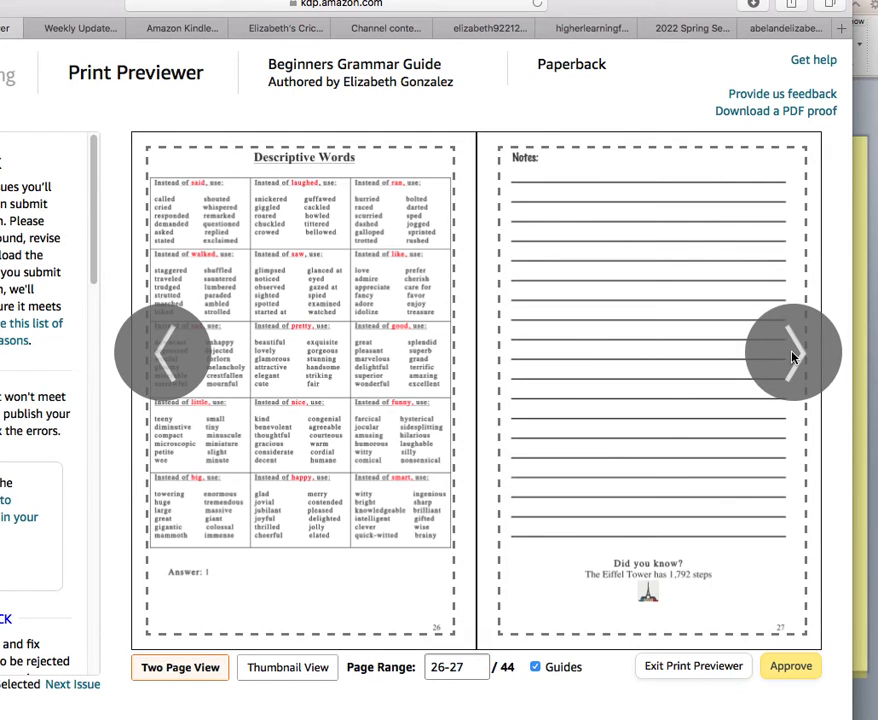
click(792, 357)
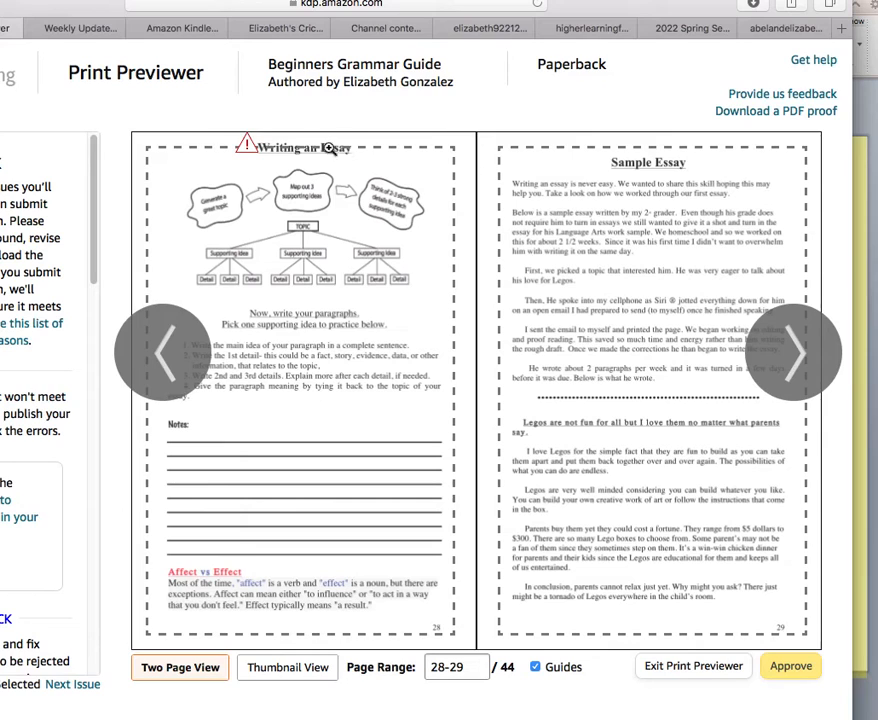
mouse_move(246, 145)
click(700, 670)
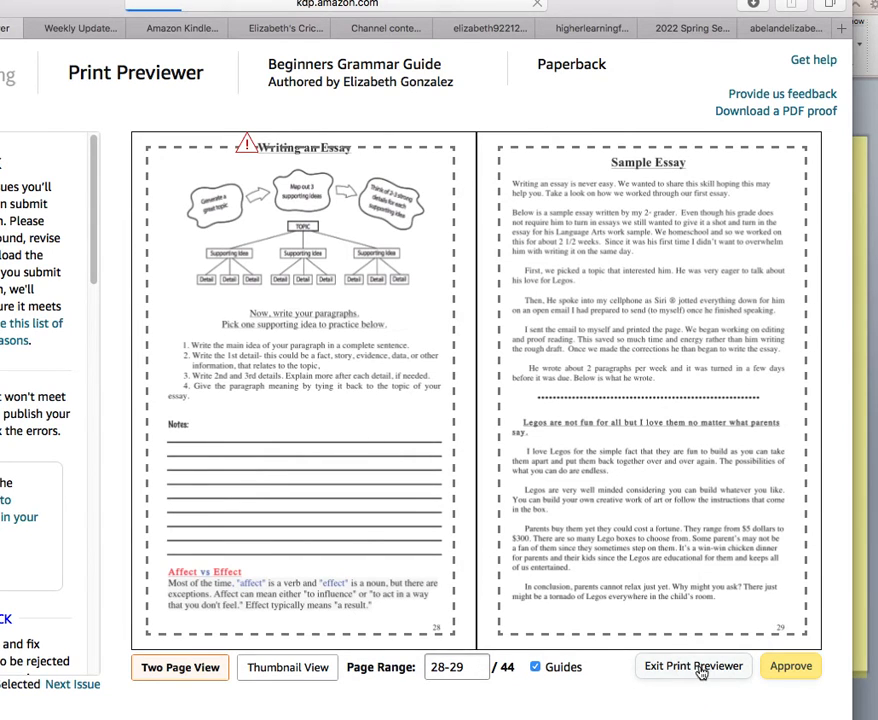
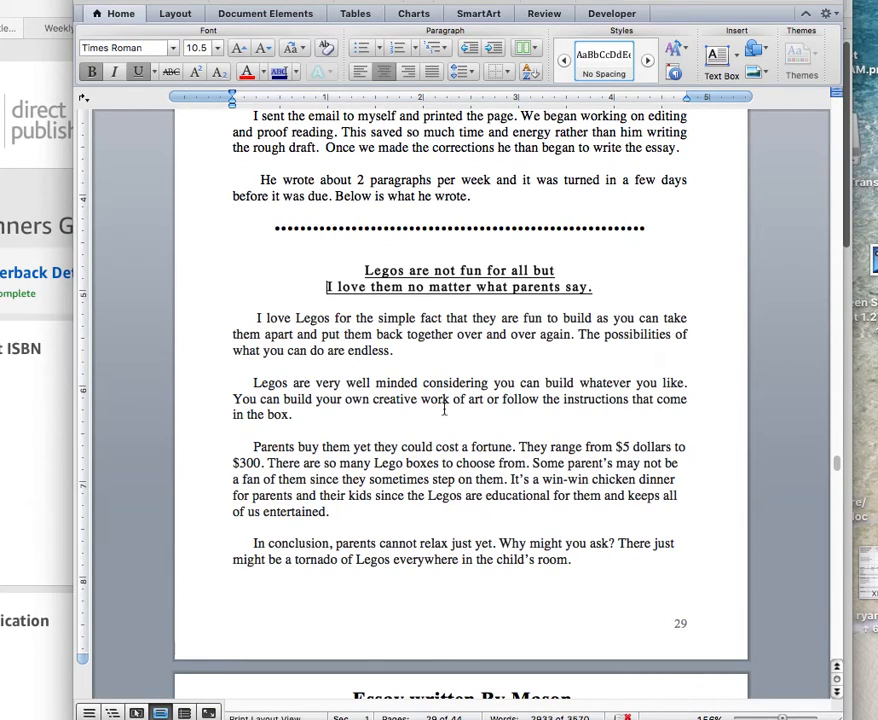
- In the Word manuscript, add a blank line below the underlined Legos essay title on page 29, and save the document
key(super+s)
click(598, 289)
key(Return)
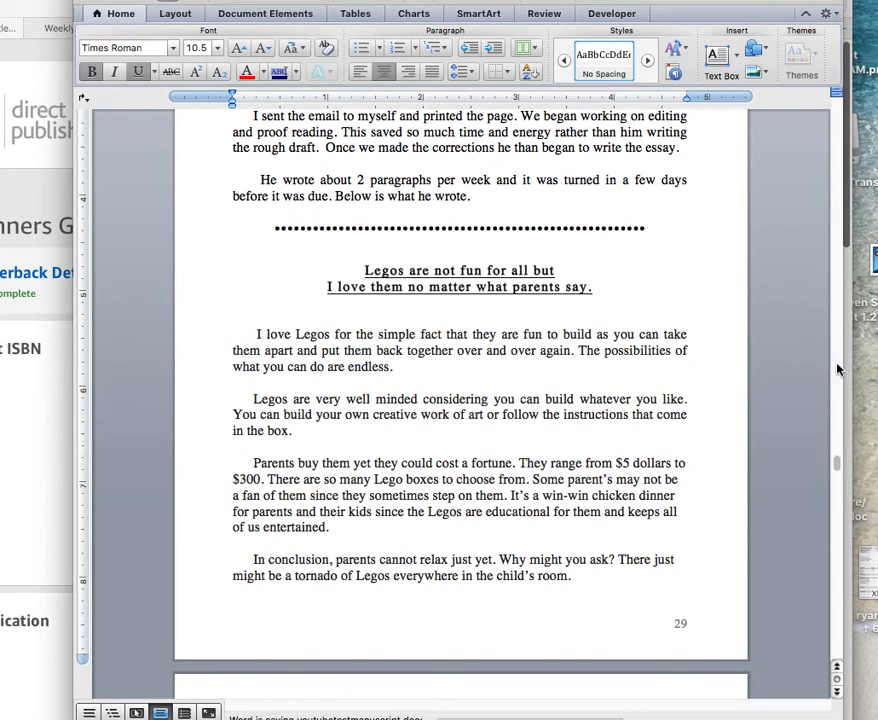
- Save the manuscript under the new name 1youtubetestmanuscript.doc in the NEWBOOKS folder
drag(837, 463, 860, 28)
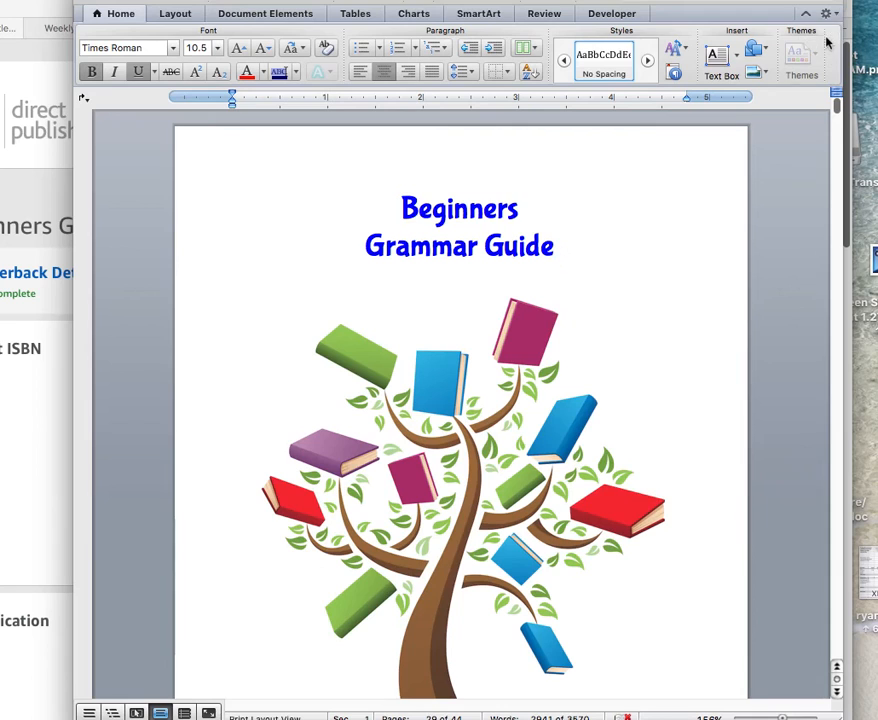
click(85, 1)
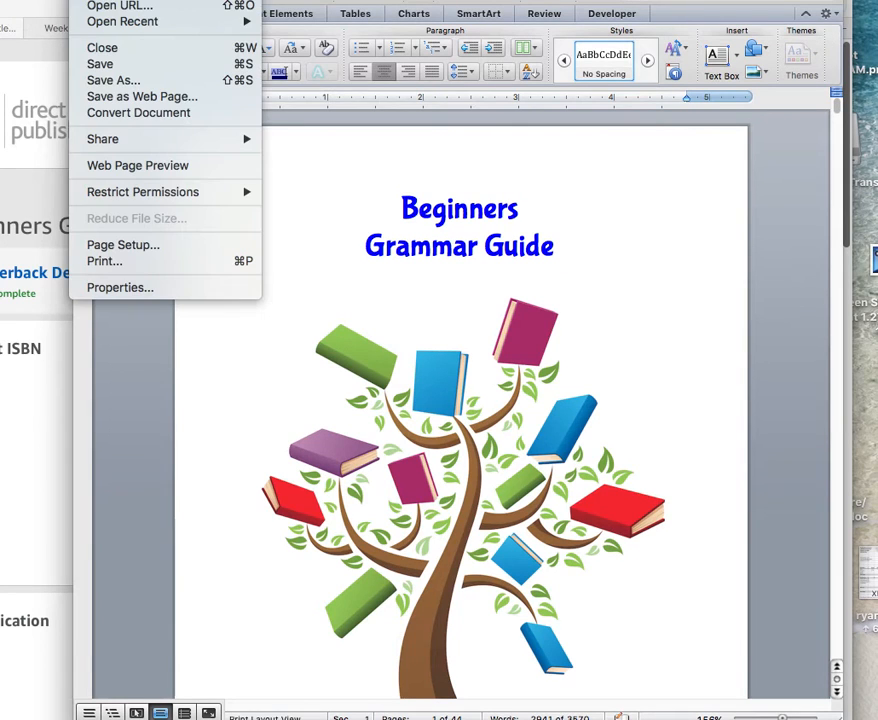
click(139, 66)
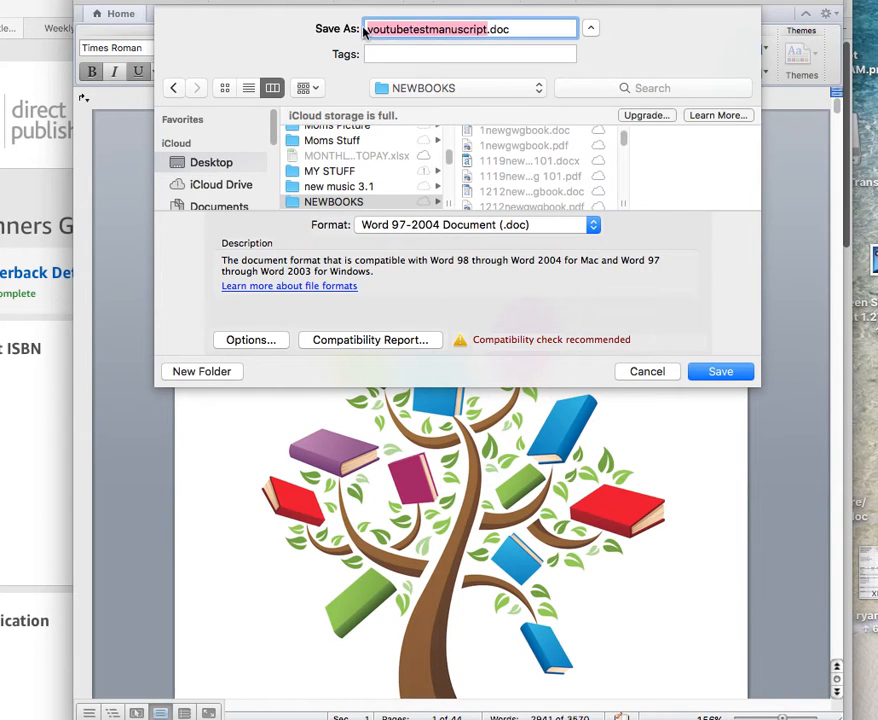
click(366, 29)
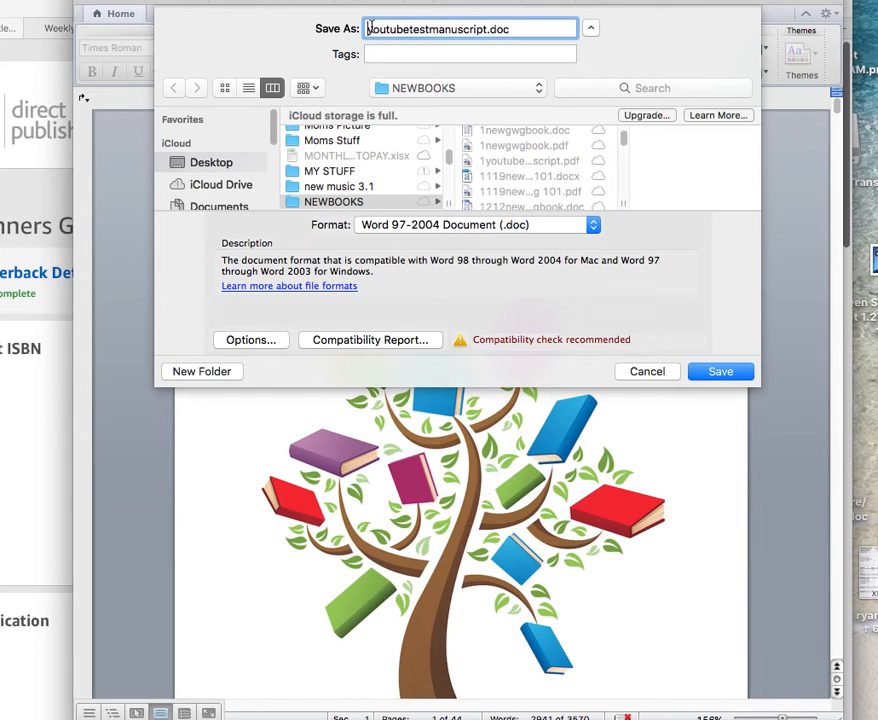
text(1)
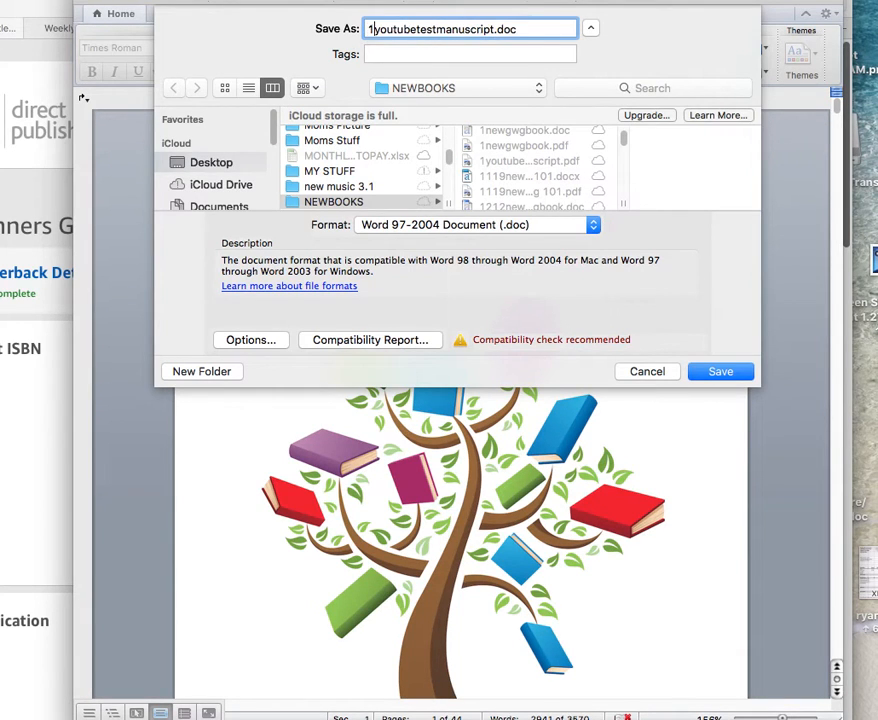
click(730, 370)
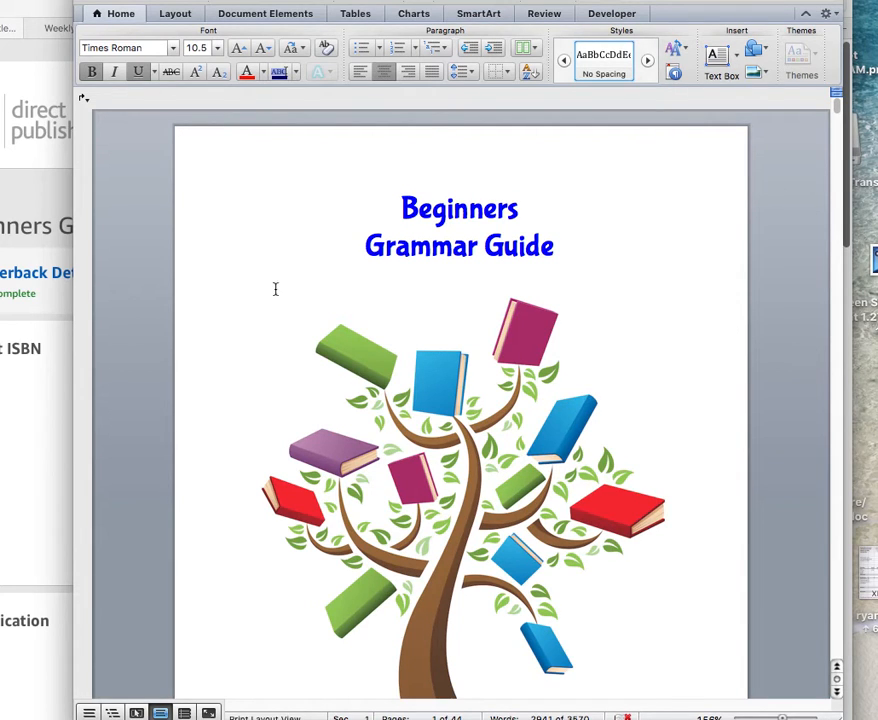
click(52, 428)
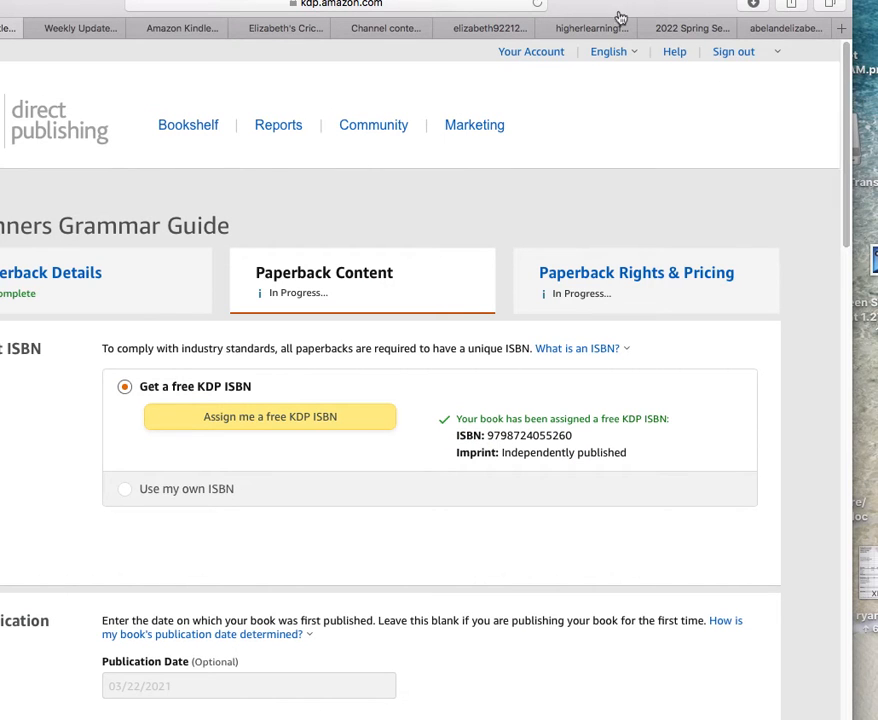
drag(592, 10, 662, 10)
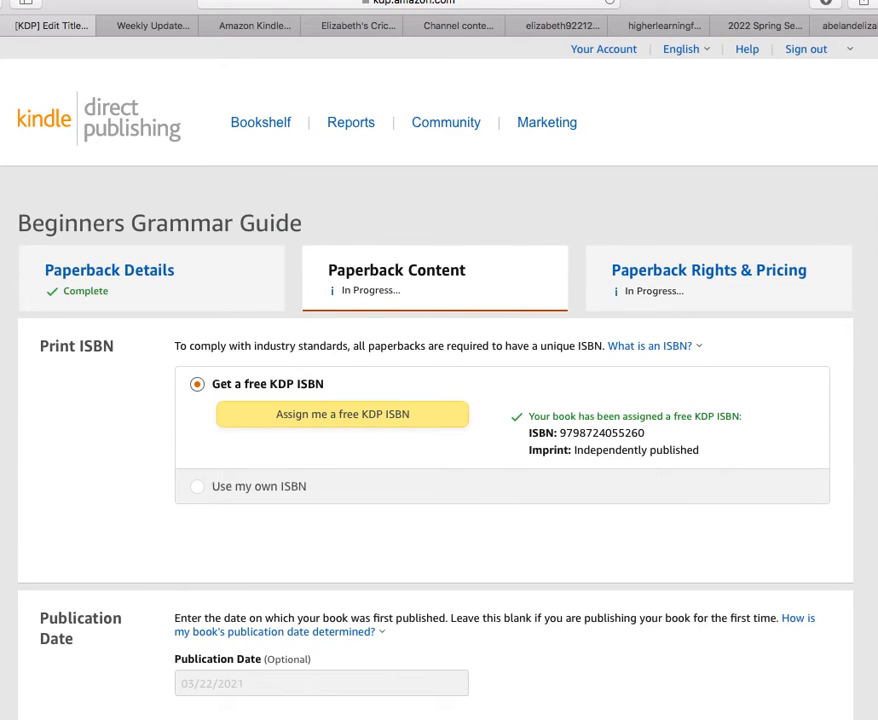
scroll(439, 400, down, 10)
scroll(439, 400, down, 8)
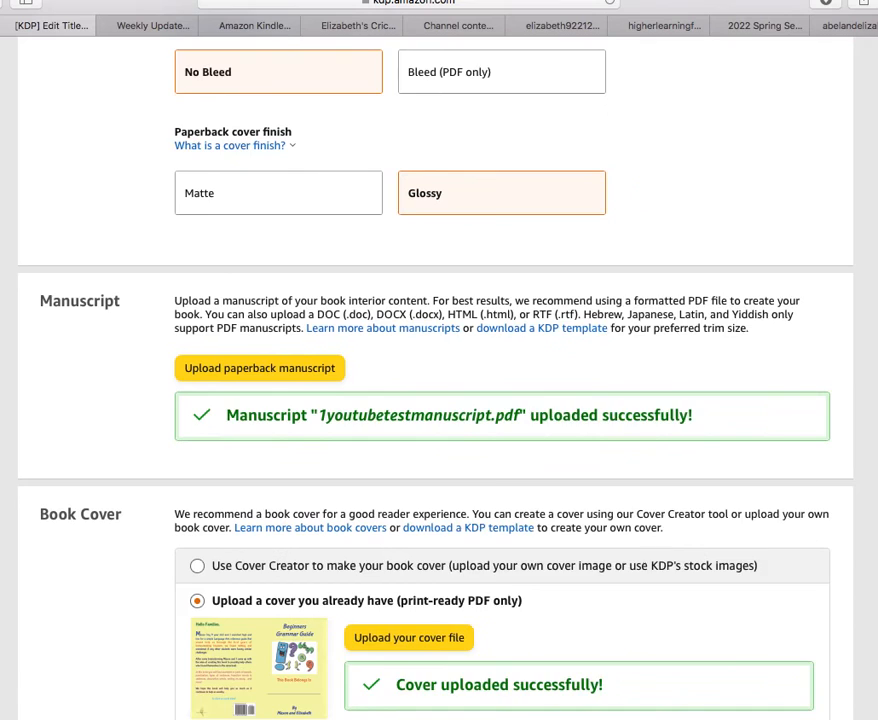
scroll(439, 400, down, 2)
scroll(439, 400, down, 1)
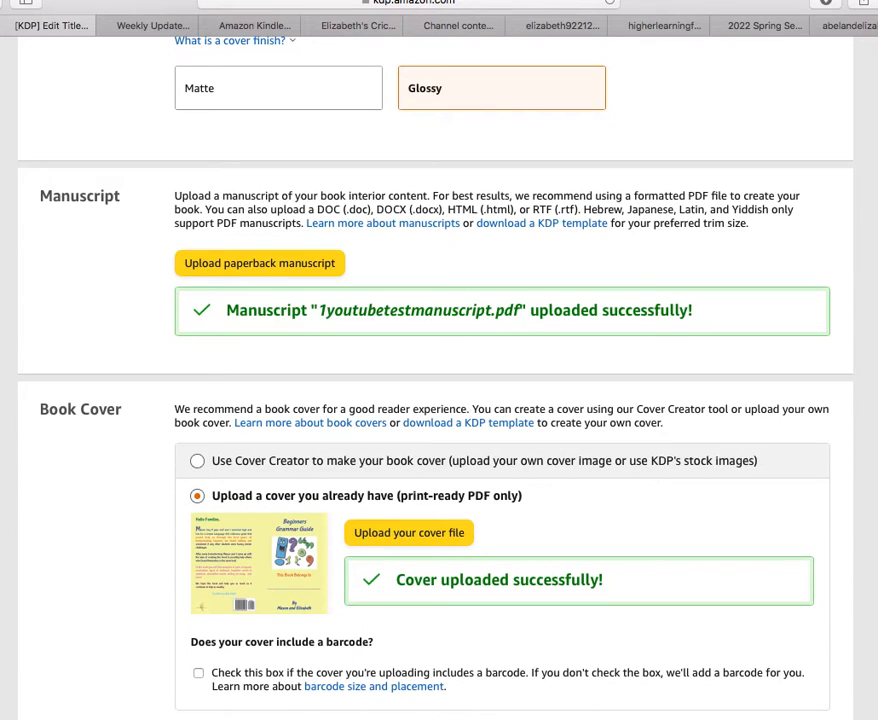
scroll(439, 400, down, 1)
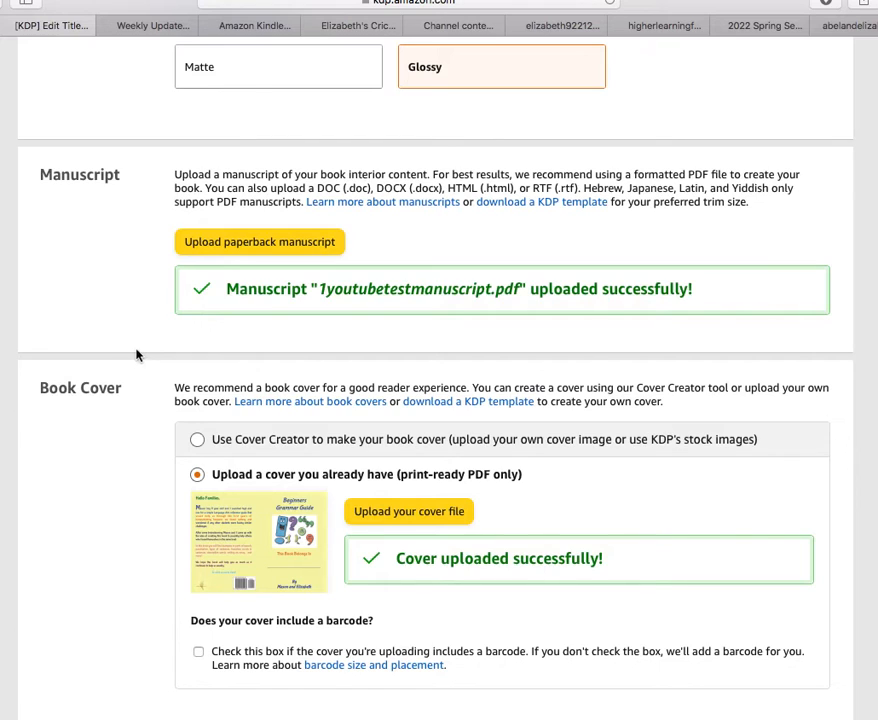
click(260, 243)
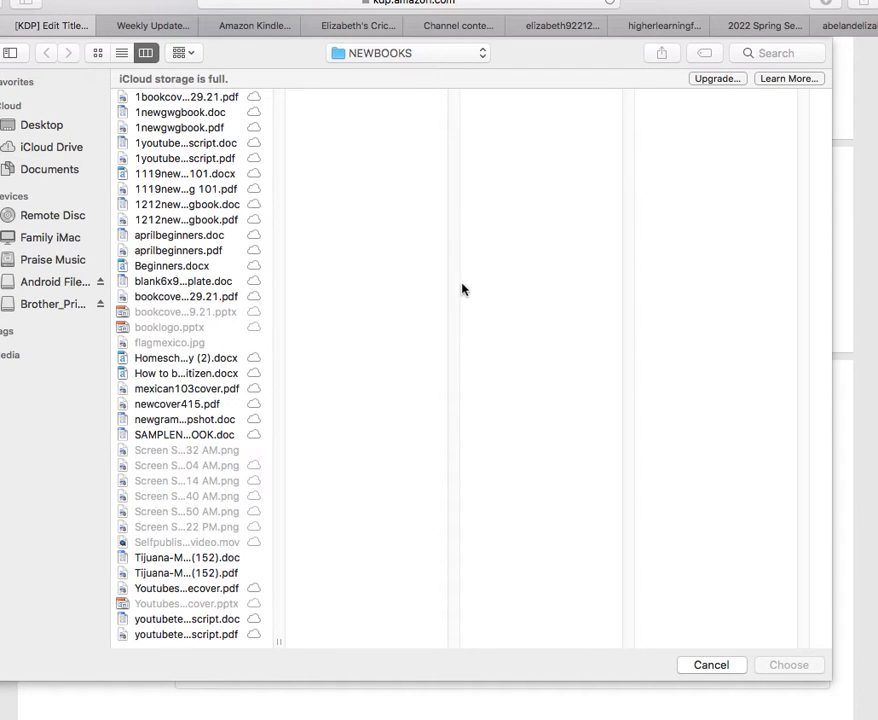
click(715, 666)
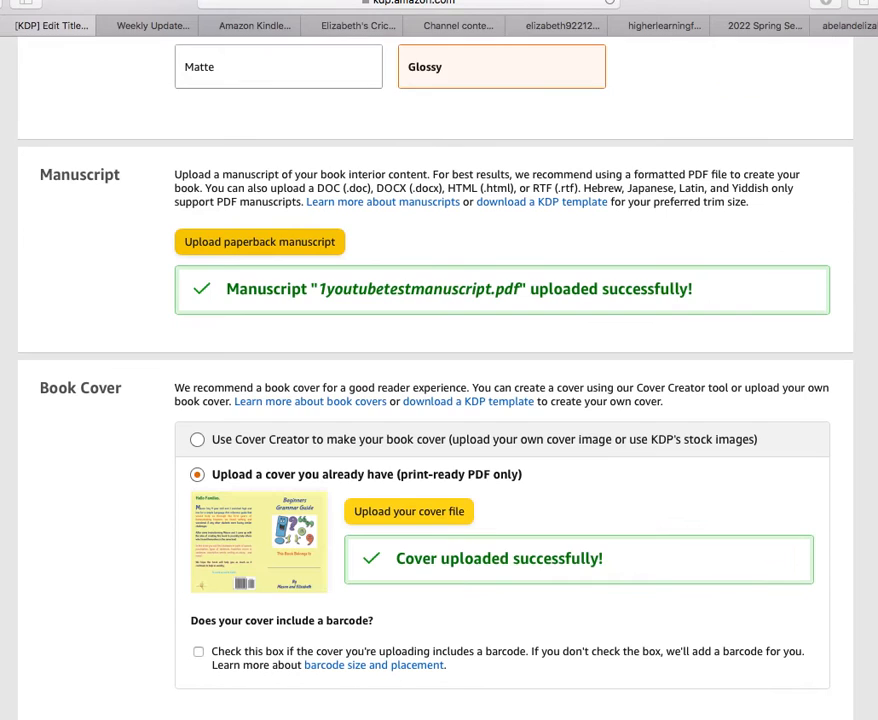
- Switch back to Word and save the manuscript in PDF format as 1youtubetestmanuscript.pdf in NEWBOOKS, replacing the existing file
key(super+Tab)
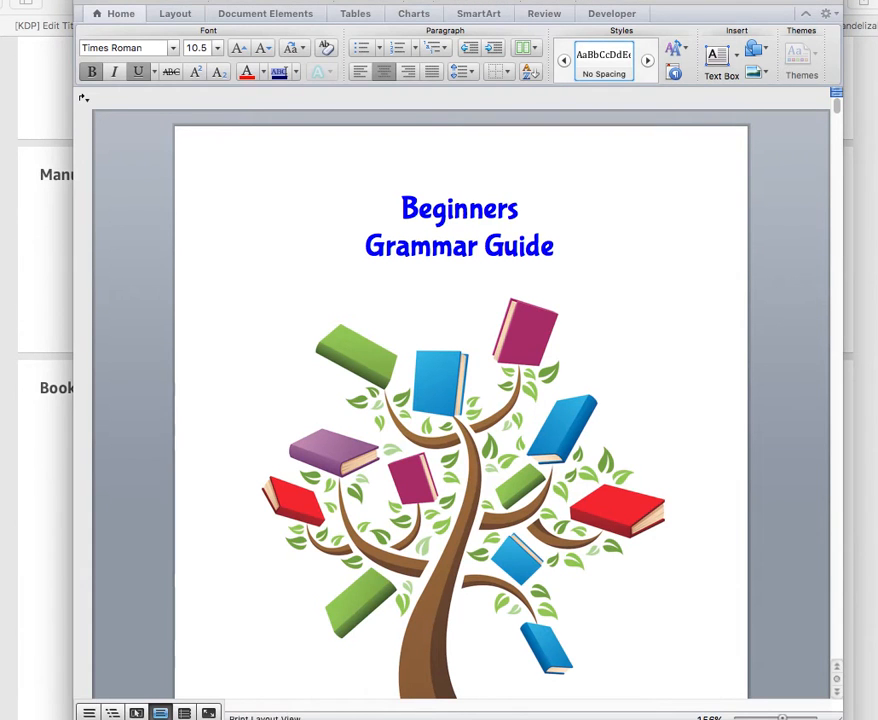
click(83, 1)
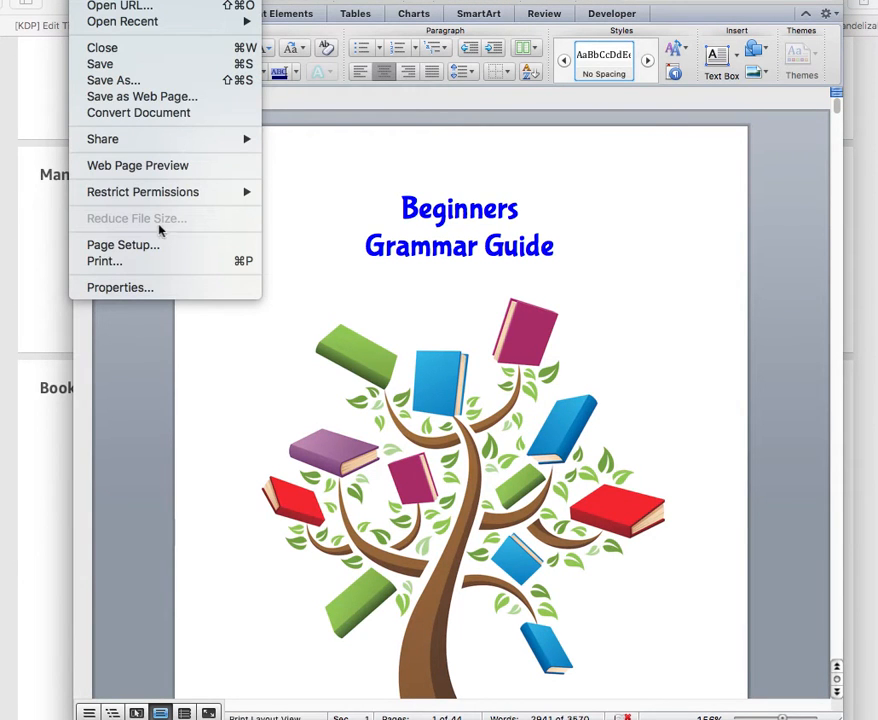
click(147, 90)
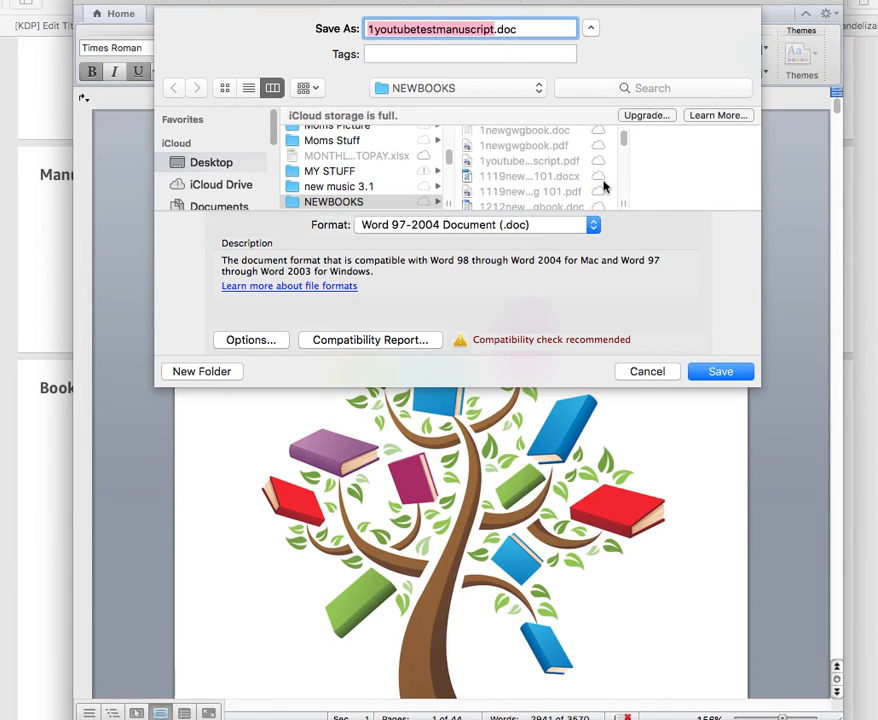
click(592, 225)
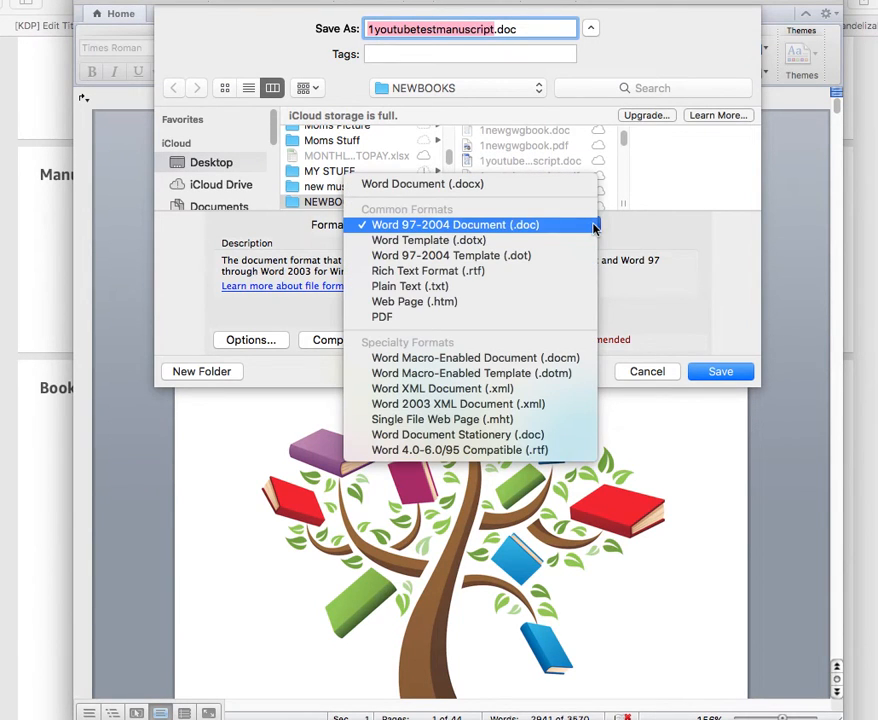
click(547, 317)
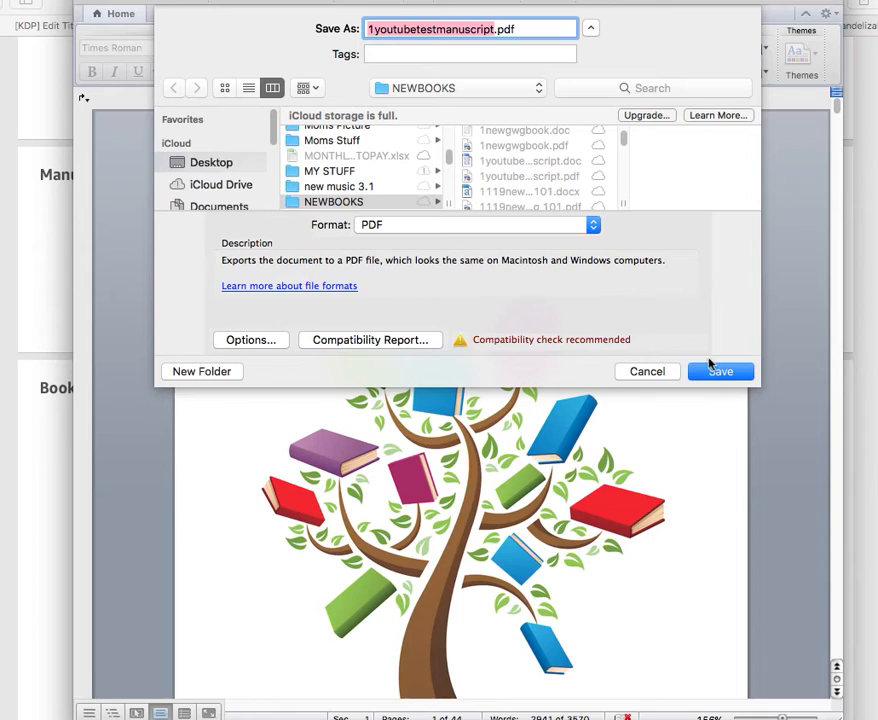
click(724, 372)
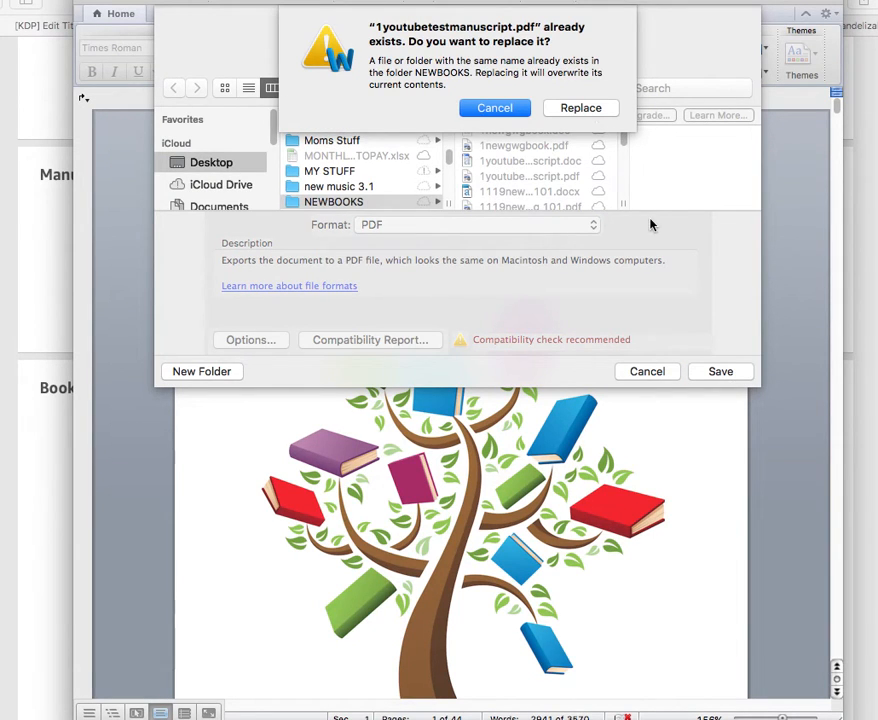
click(600, 108)
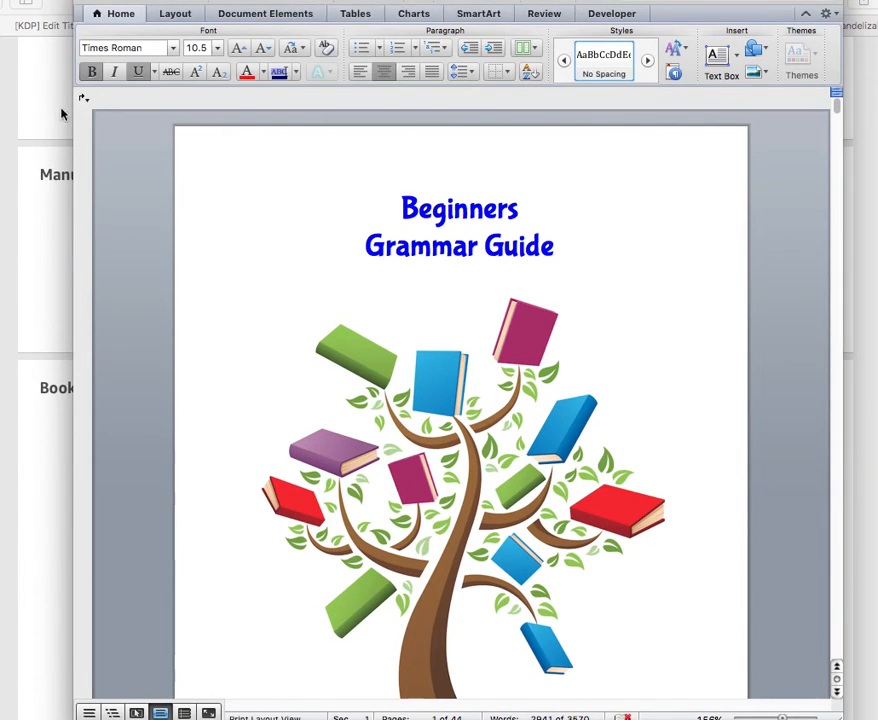
- Switch back to the KDP page in the browser and upload 1youtubetestmanuscript.pdf from NEWBOOKS as the paperback manuscript
click(17, 91)
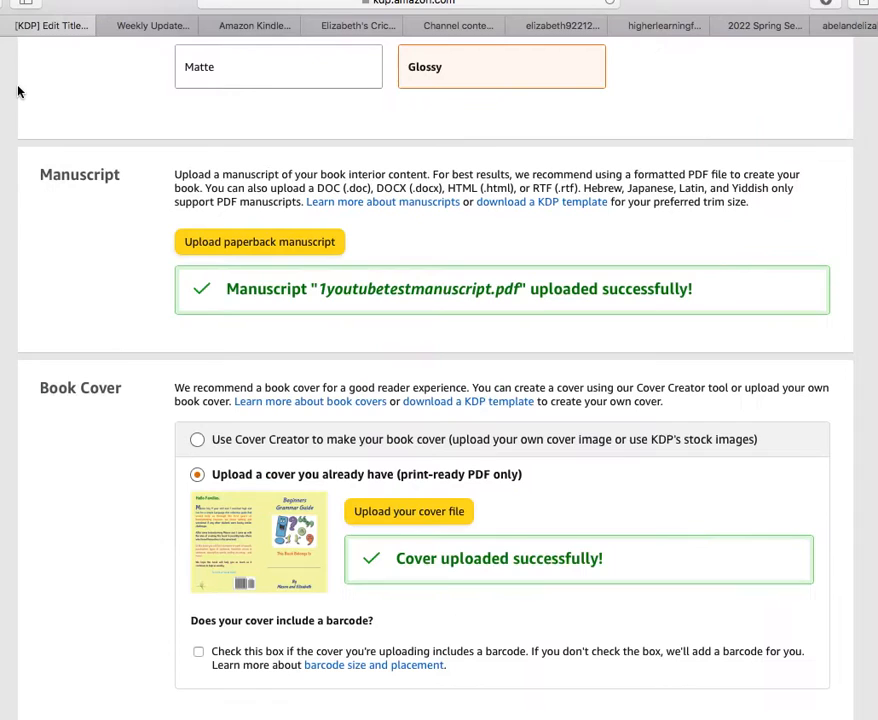
click(283, 244)
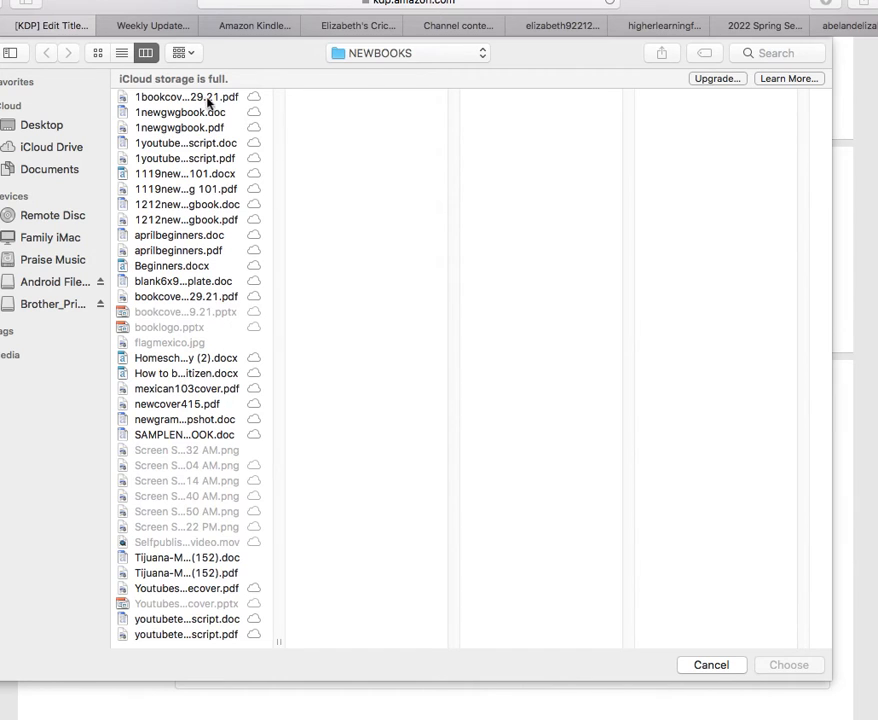
click(226, 160)
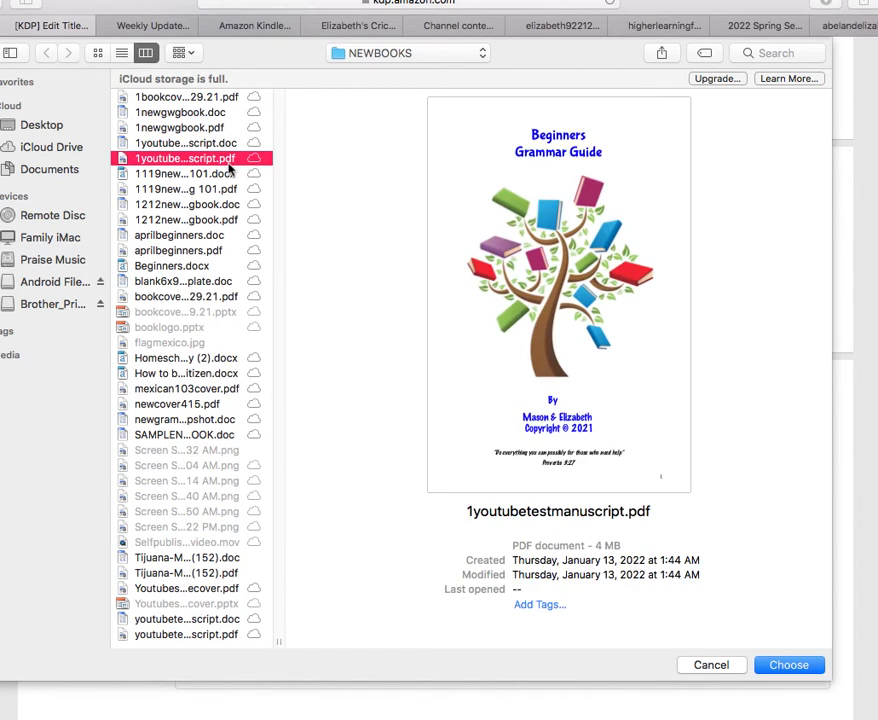
click(789, 665)
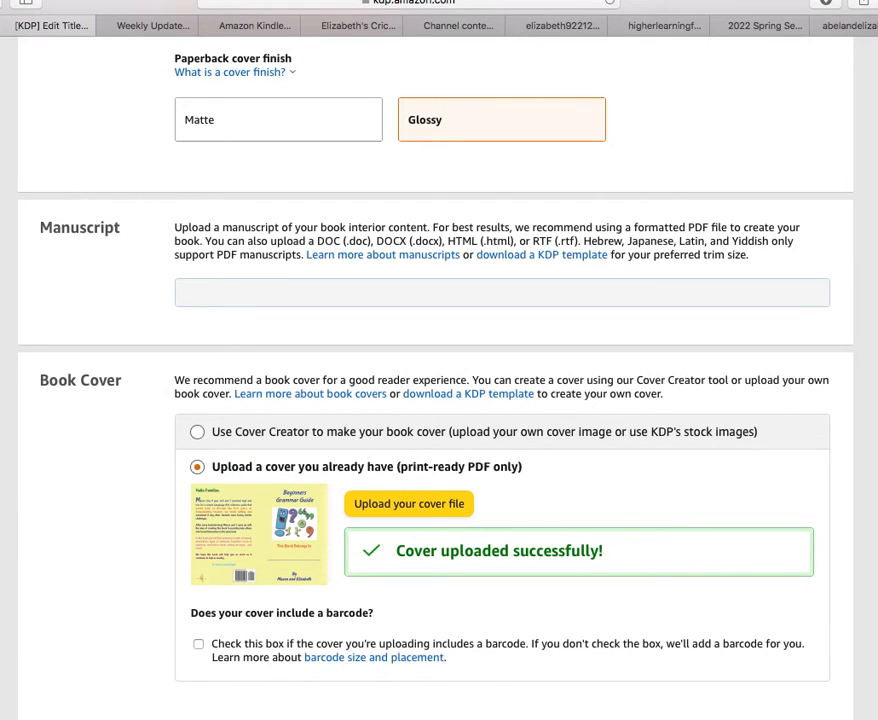
scroll(439, 400, down, 5)
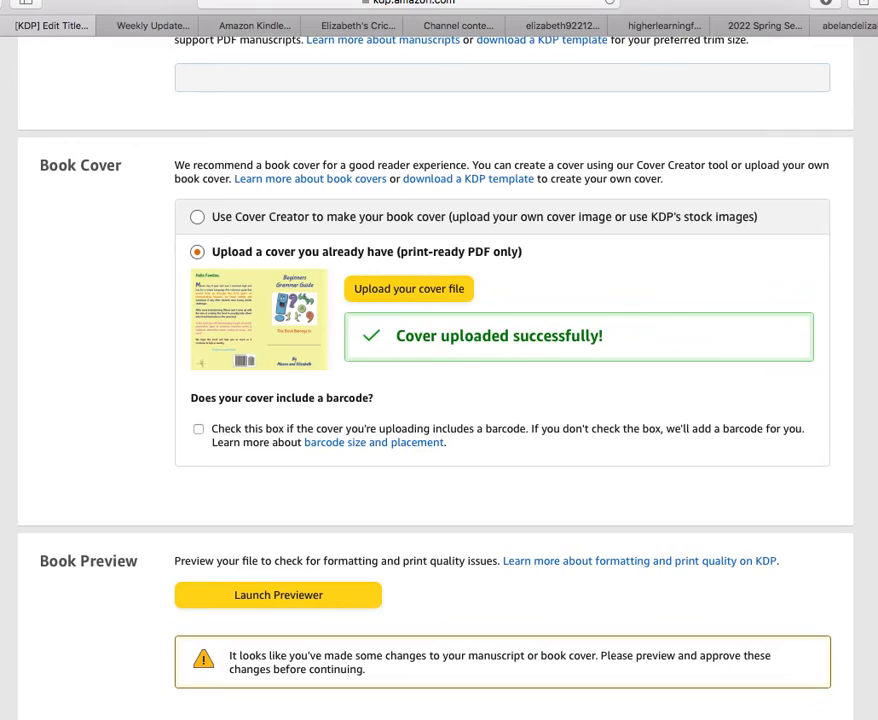
scroll(439, 400, up, 10)
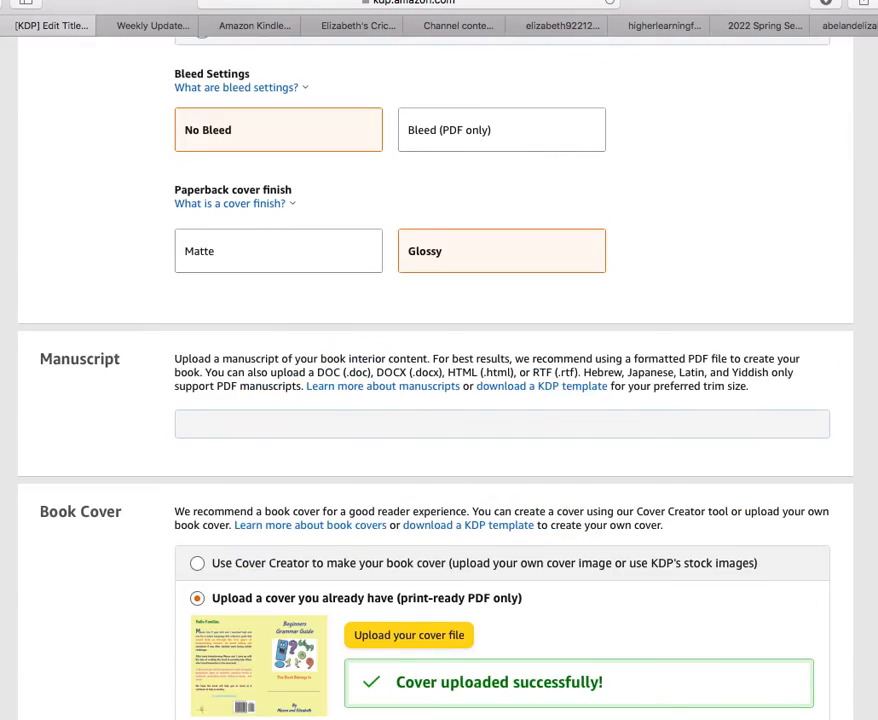
scroll(439, 400, down, 13)
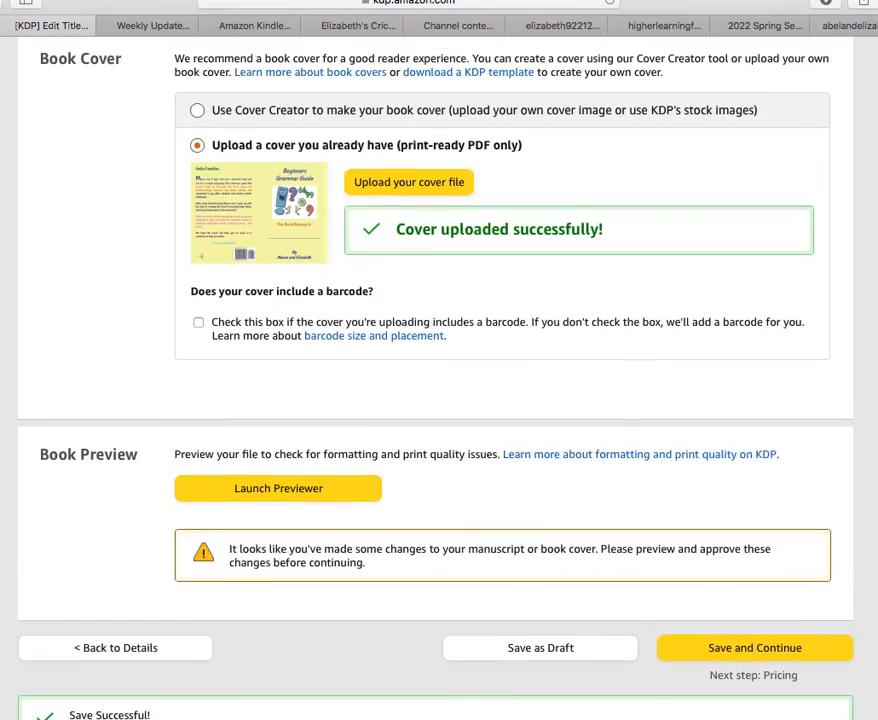
scroll(439, 400, up, 8)
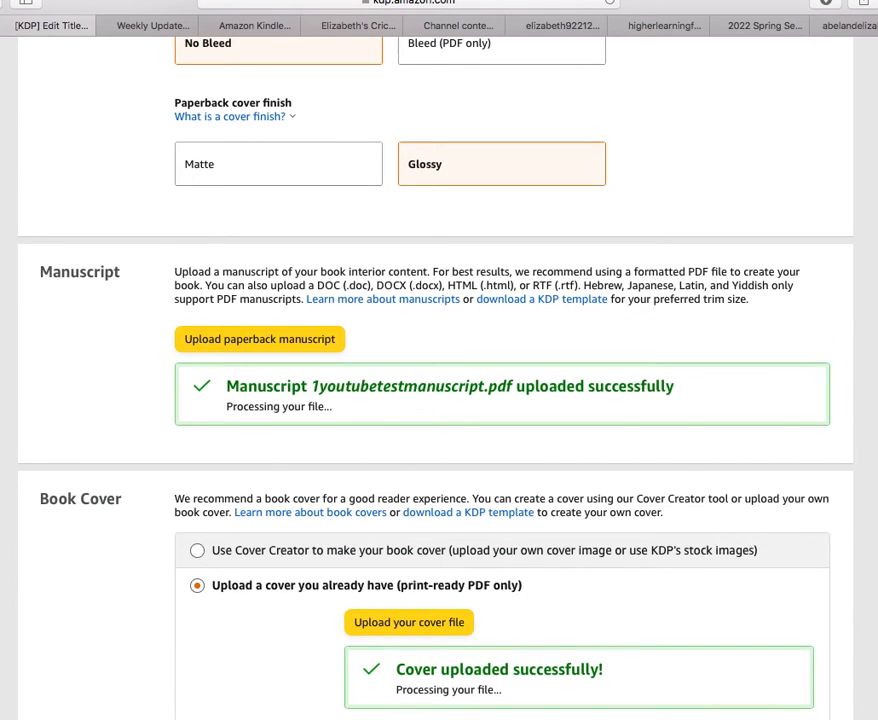
- Launch the book previewer for the re-uploaded files, continuing past the browser window size warning
scroll(439, 400, down, 5)
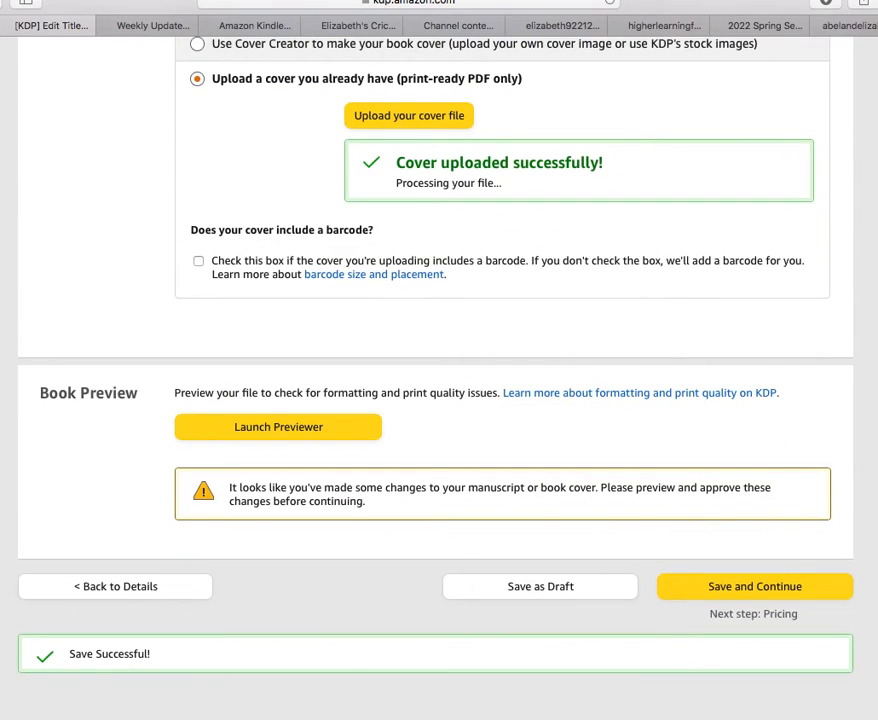
click(281, 430)
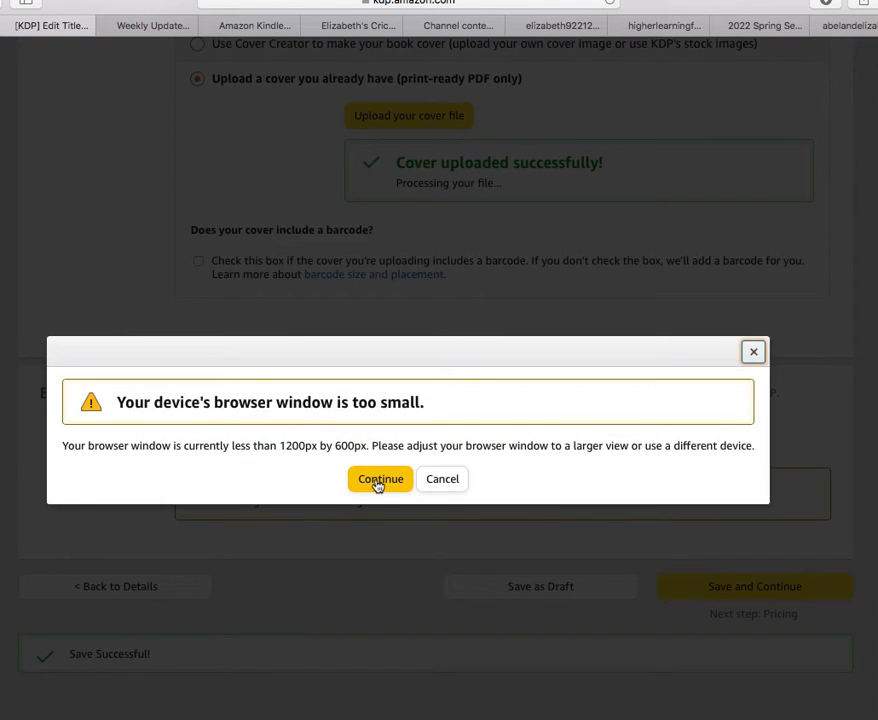
click(379, 480)
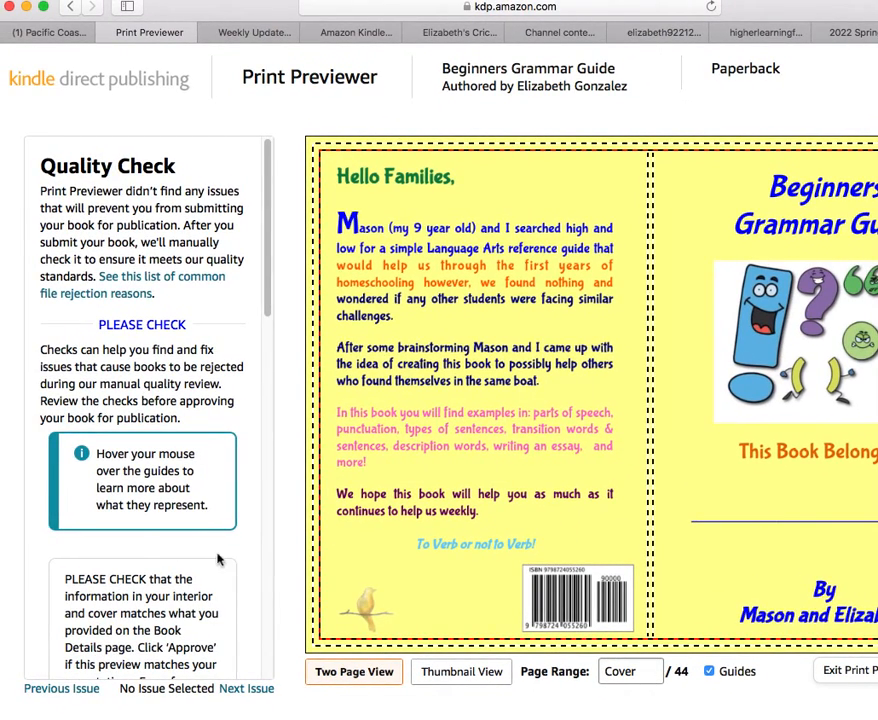
- Go to page 28 in the preview and check the Writing an Essay and Sample Essay pages against the guides
drag(268, 280, 253, 210)
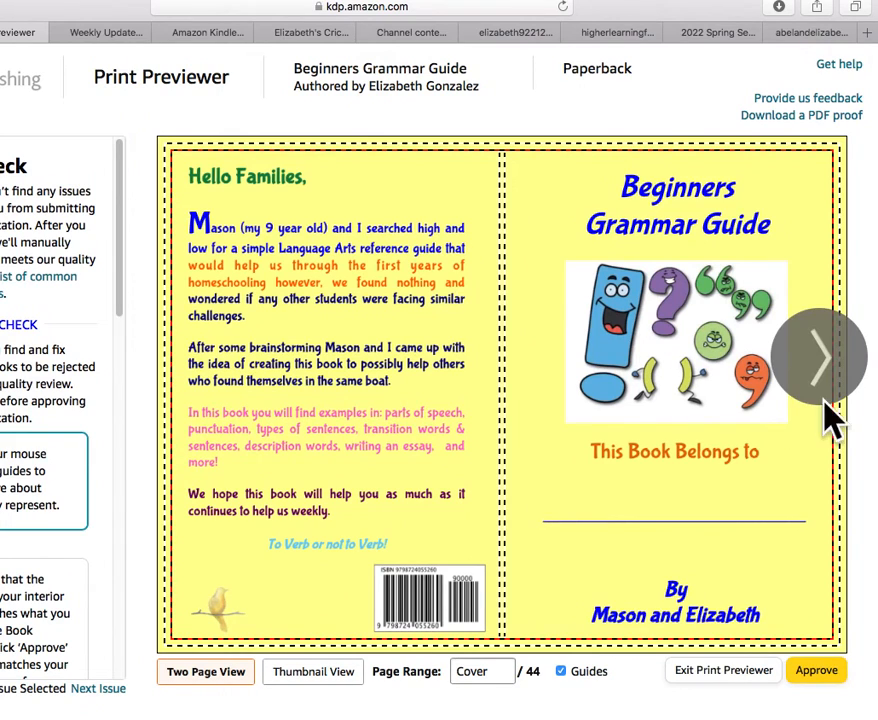
drag(489, 671, 407, 672)
key(BackSpace)
text(28)
key(Tab)
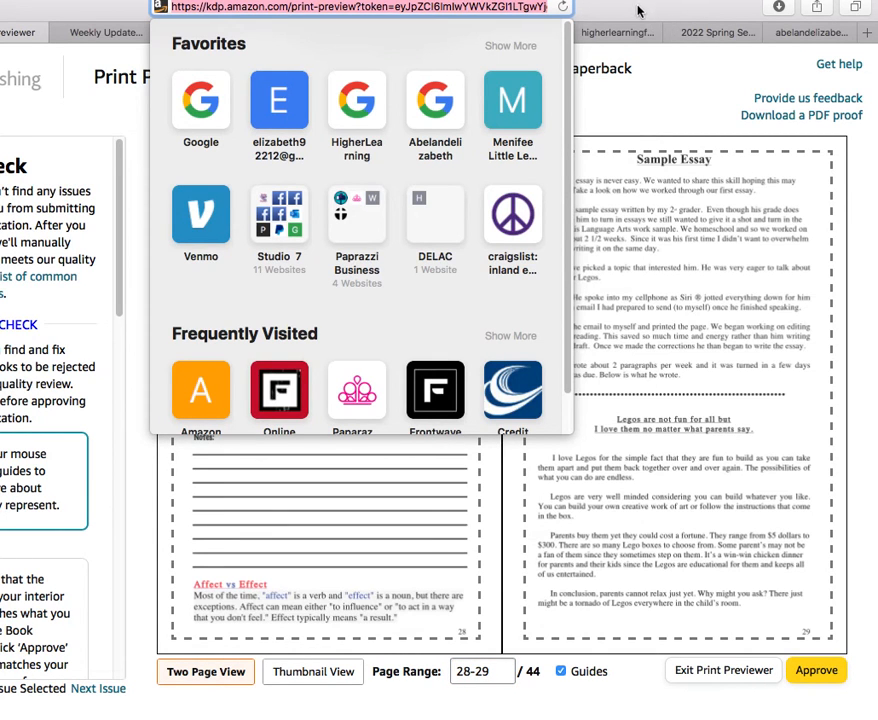
click(494, 484)
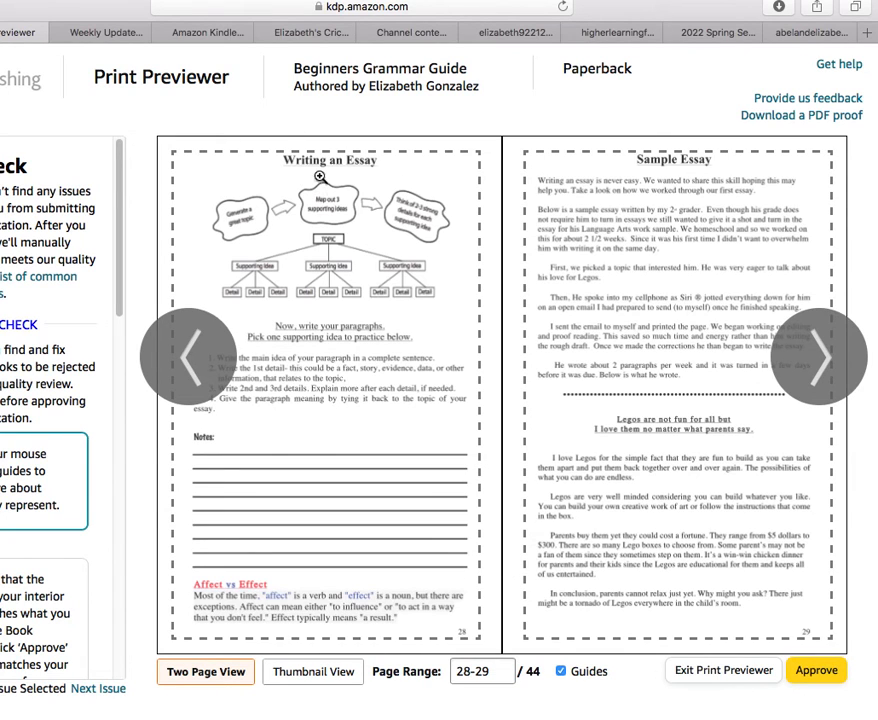
mouse_move(439, 447)
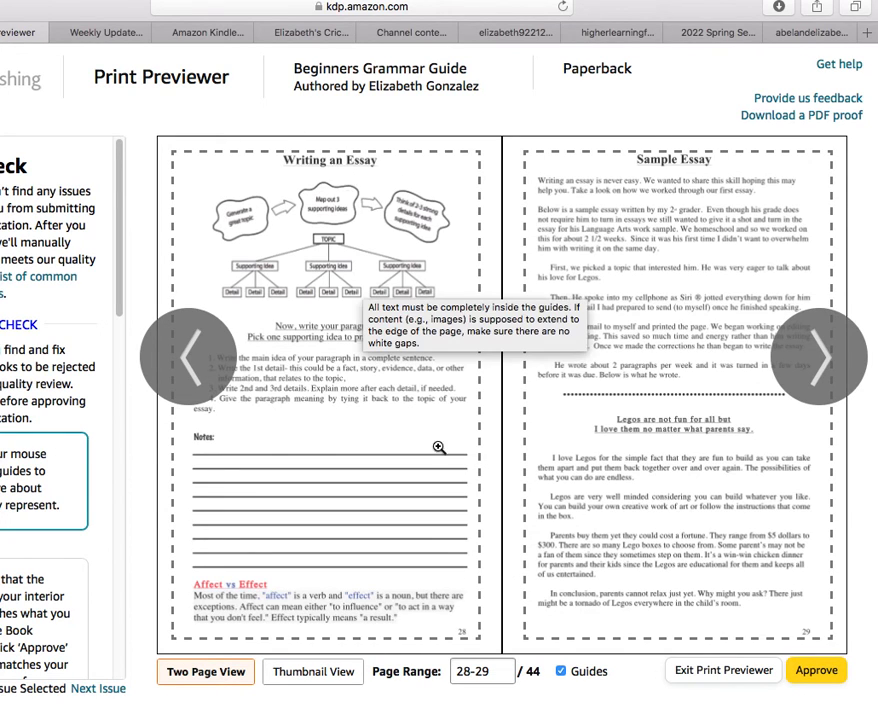
- Check the remaining preview pages from page 30 through the last page, 44
click(820, 357)
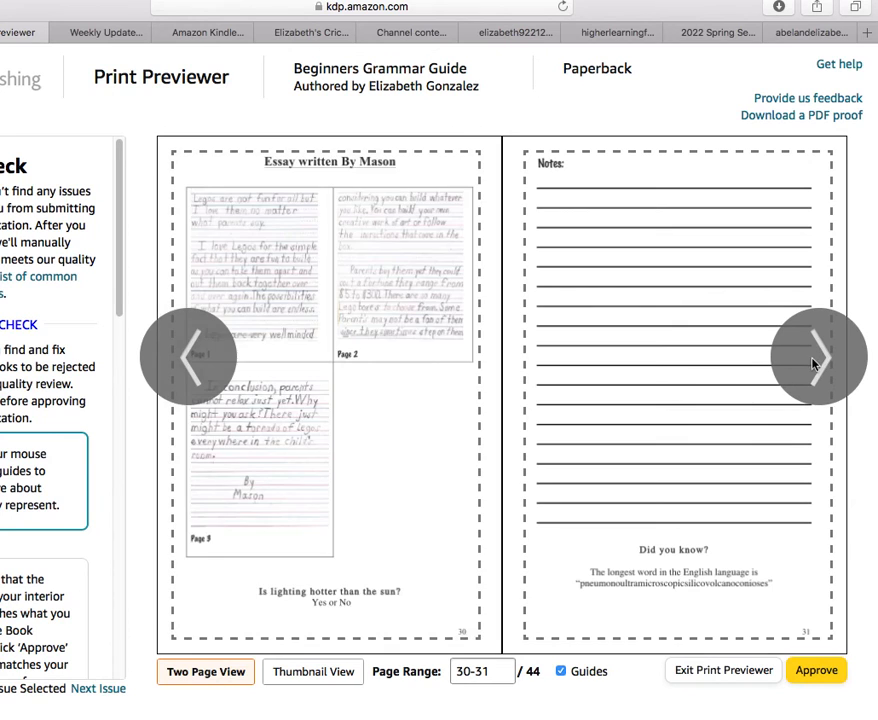
click(814, 362)
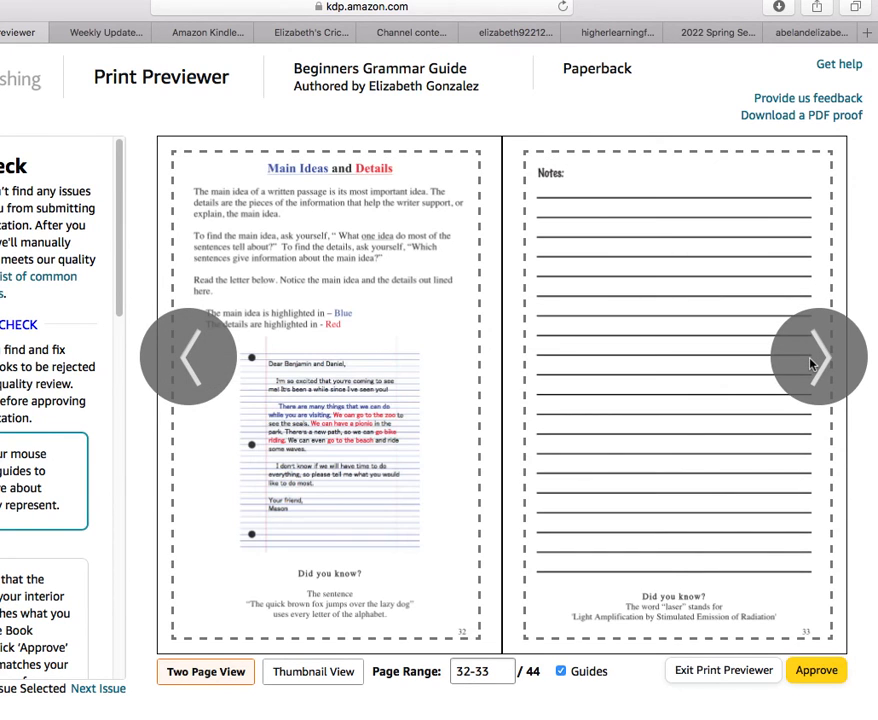
click(810, 360)
click(810, 362)
click(810, 362)
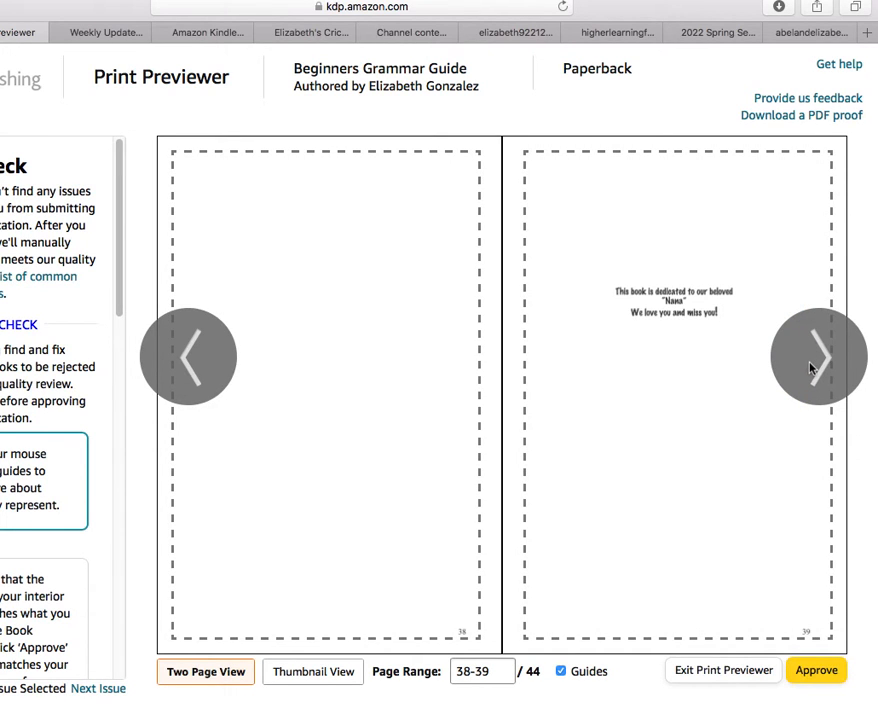
click(810, 366)
click(810, 366)
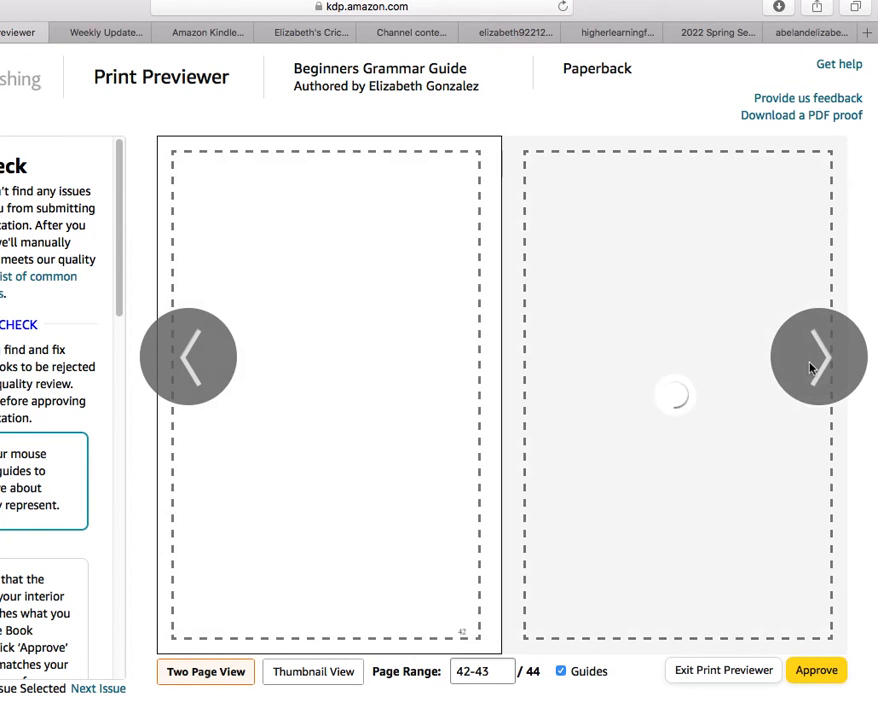
click(810, 366)
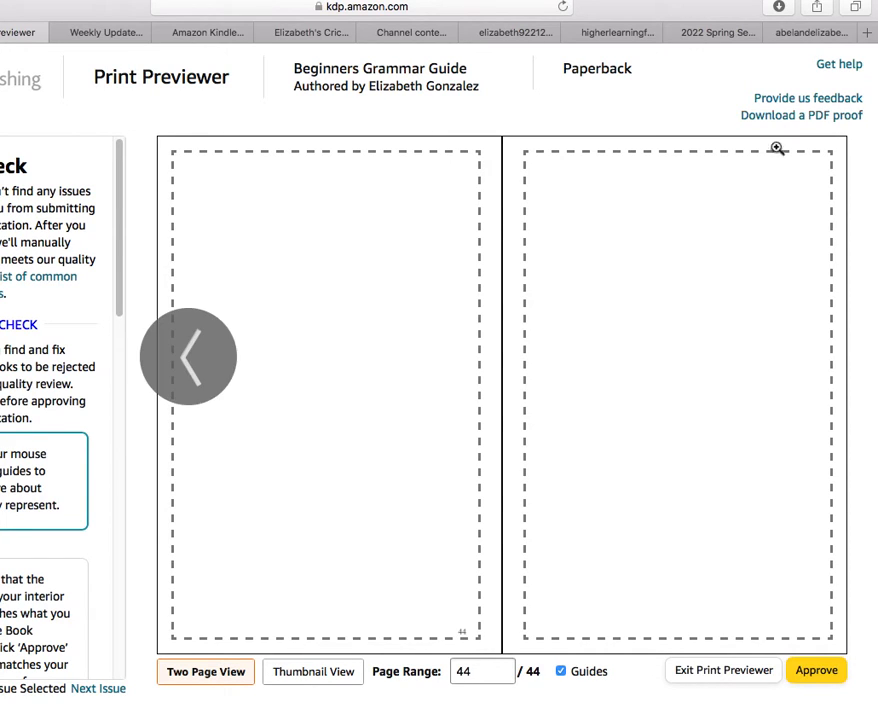
mouse_move(718, 345)
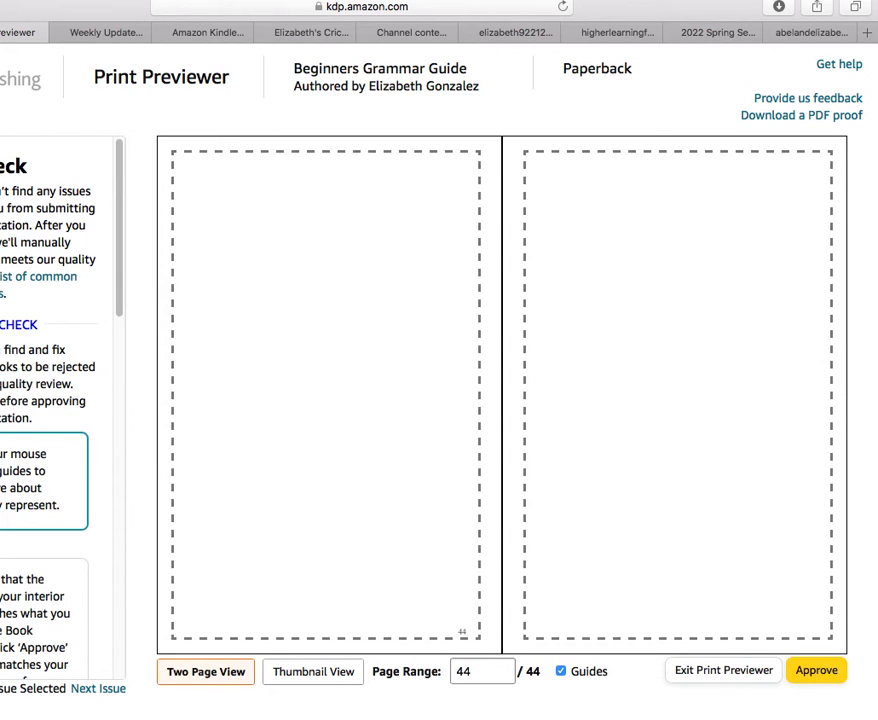
- Approve the print preview, then save the paperback content and continue to Paperback Rights & Pricing
click(820, 675)
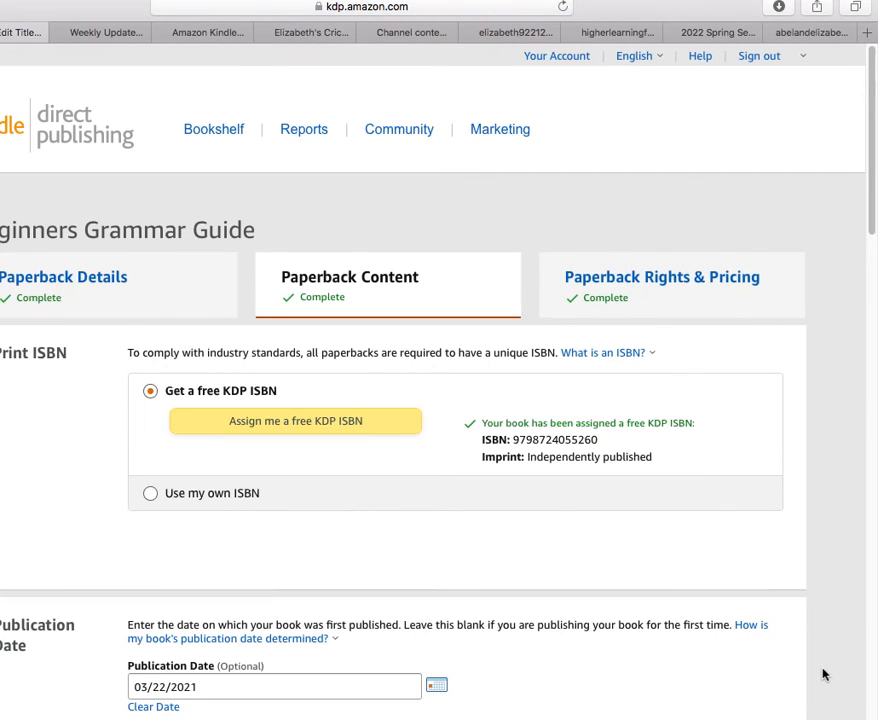
drag(871, 91, 827, 647)
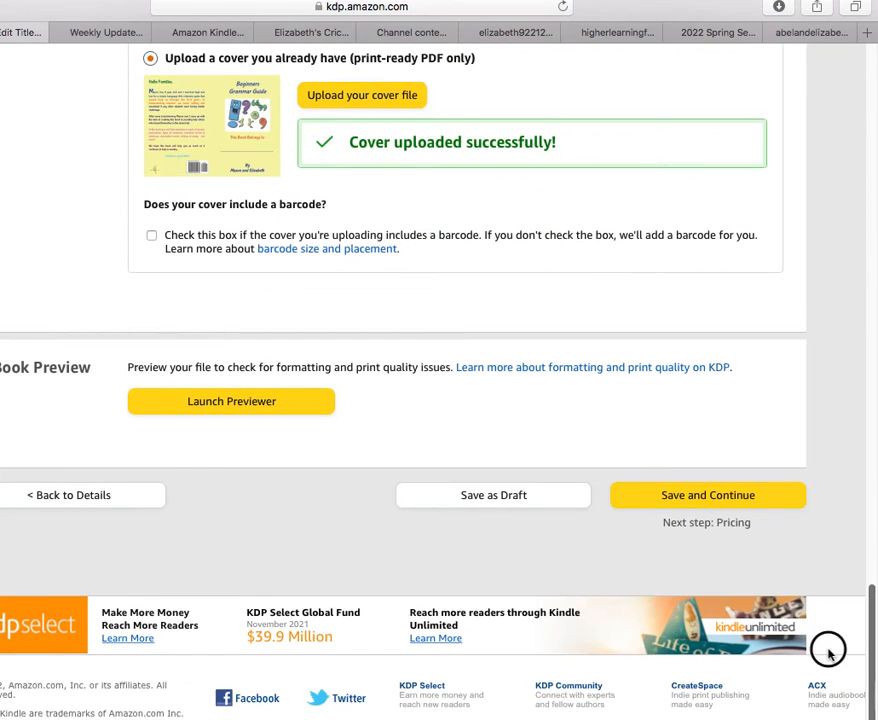
click(710, 500)
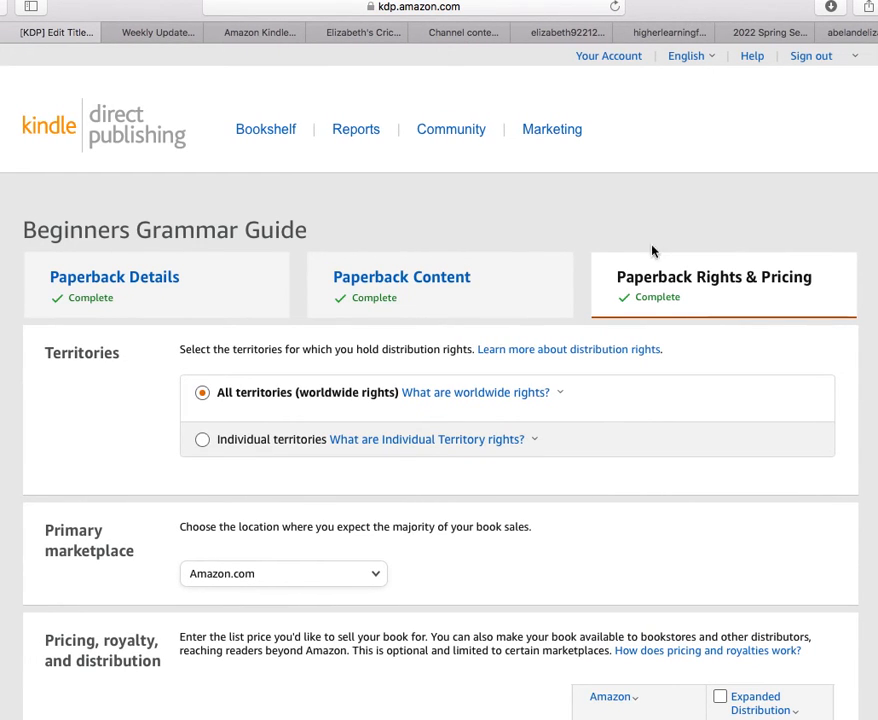
- Review the territories, primary marketplace, and the list prices, printing costs and royalties for each Amazon marketplace
click(463, 441)
click(742, 464)
scroll(439, 400, down, 4)
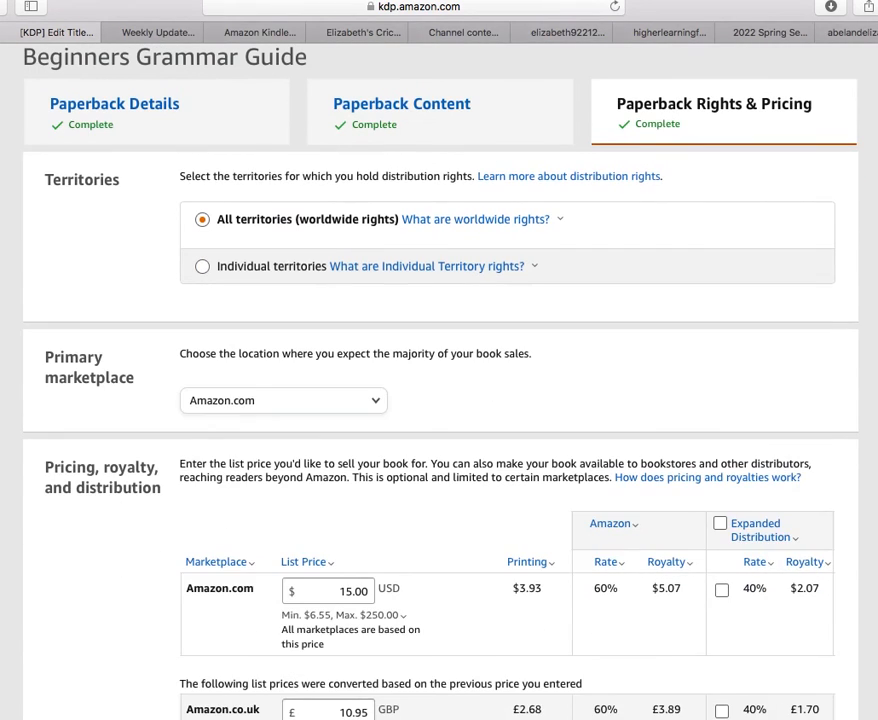
scroll(439, 400, up, 3)
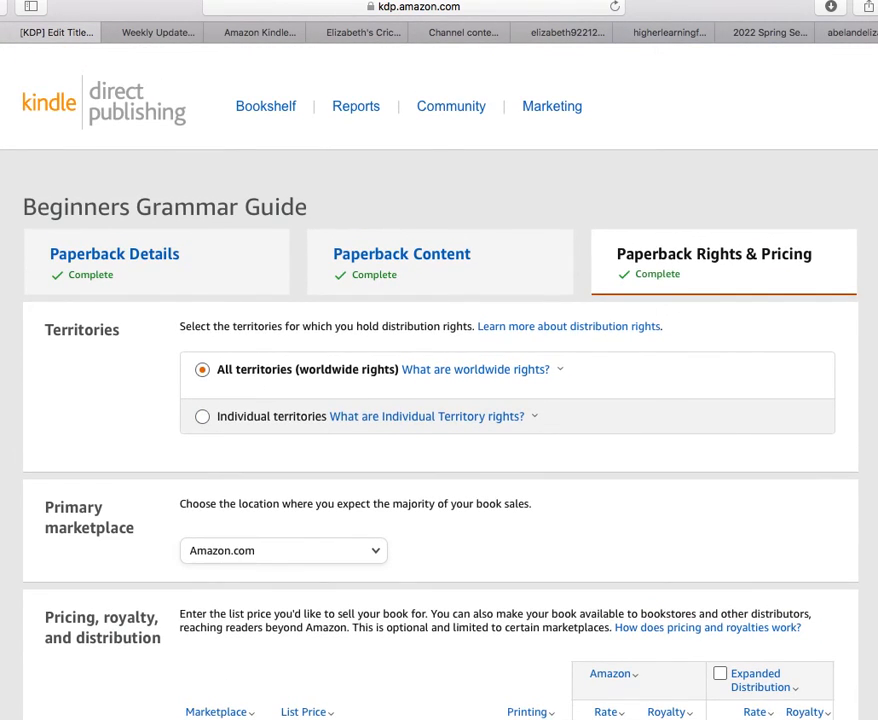
scroll(768, 435, down, 3)
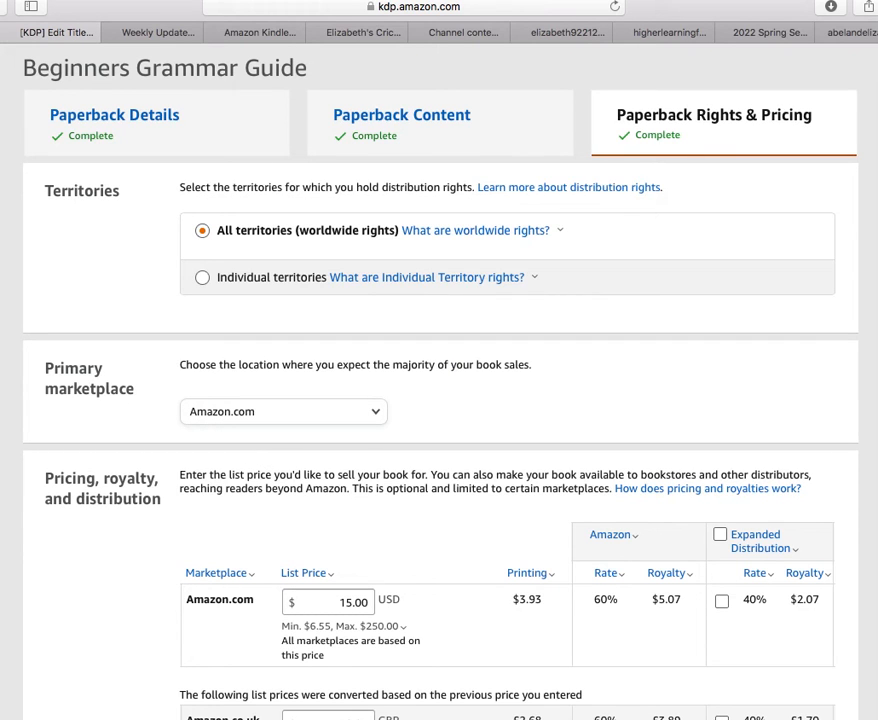
scroll(439, 400, down, 6)
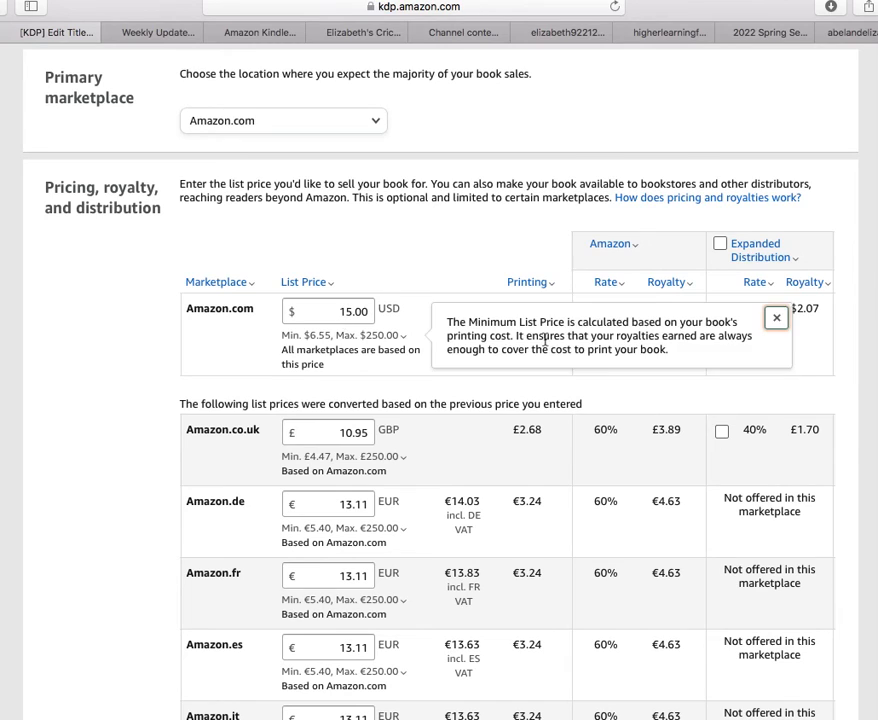
click(435, 240)
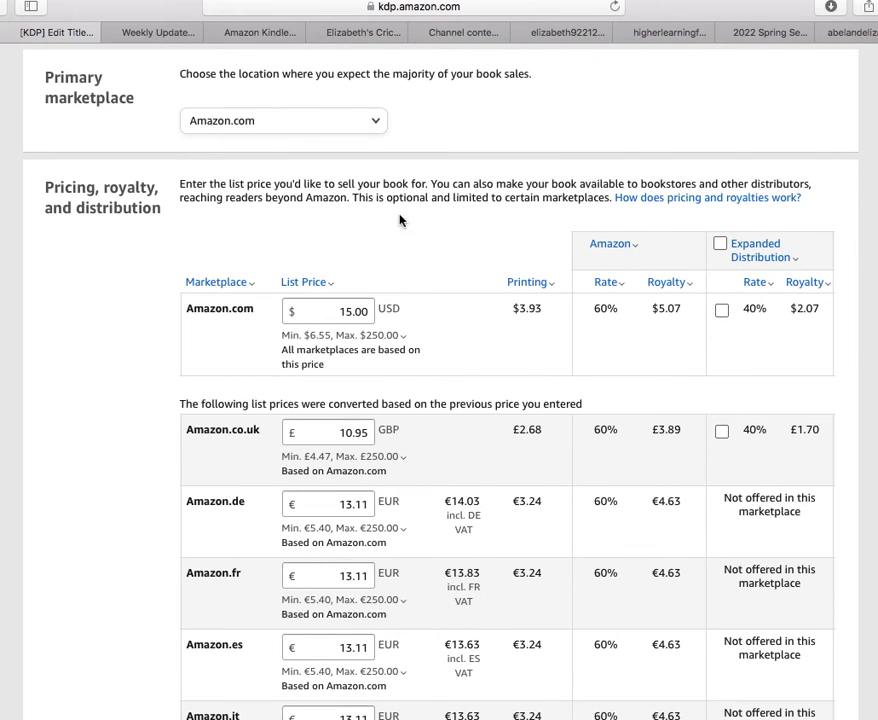
scroll(790, 398, down, 5)
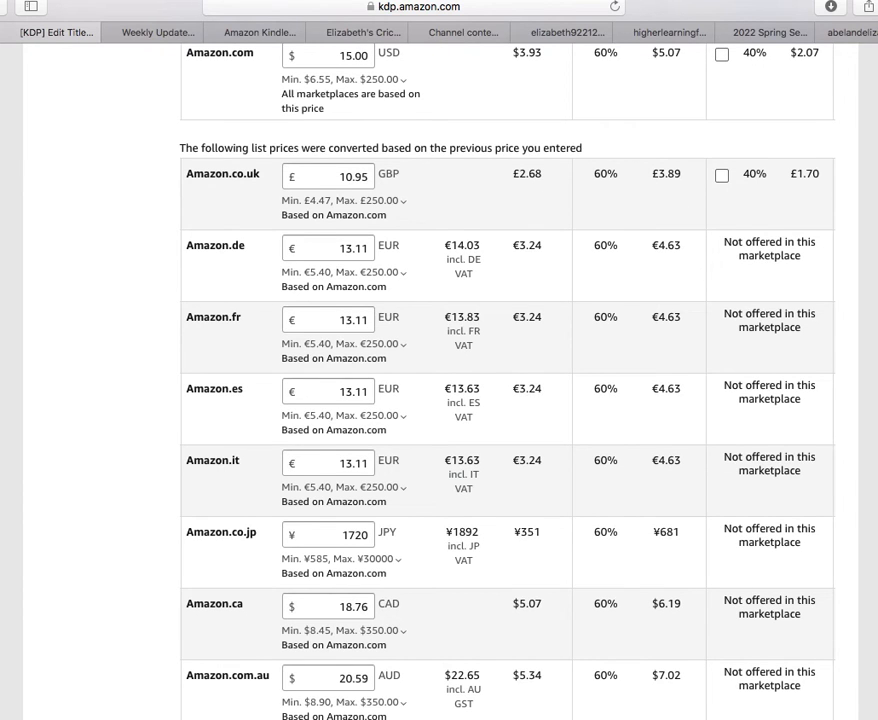
scroll(584, 400, down, 2)
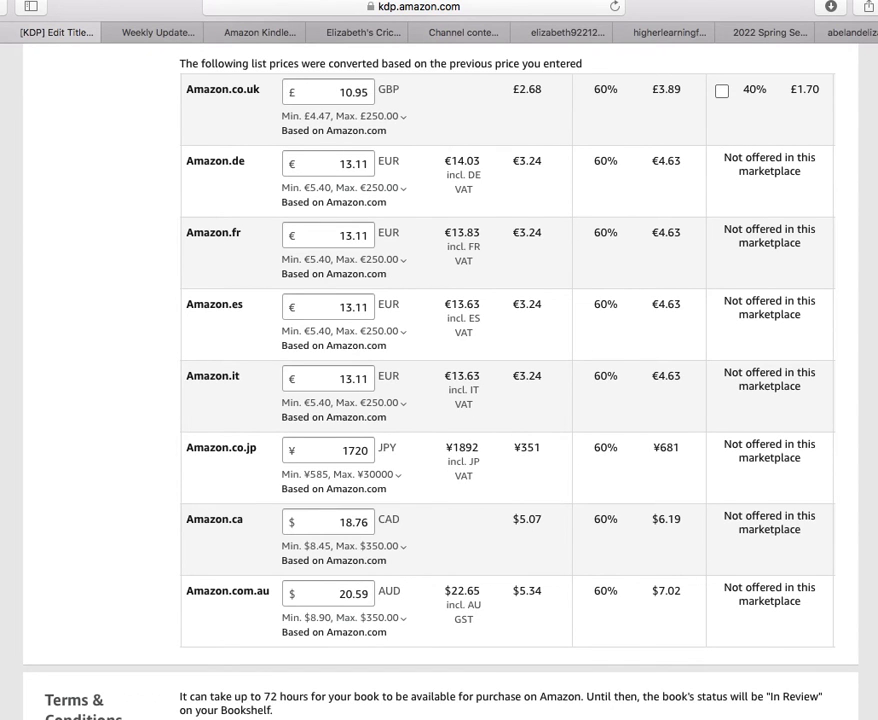
scroll(567, 451, up, 10)
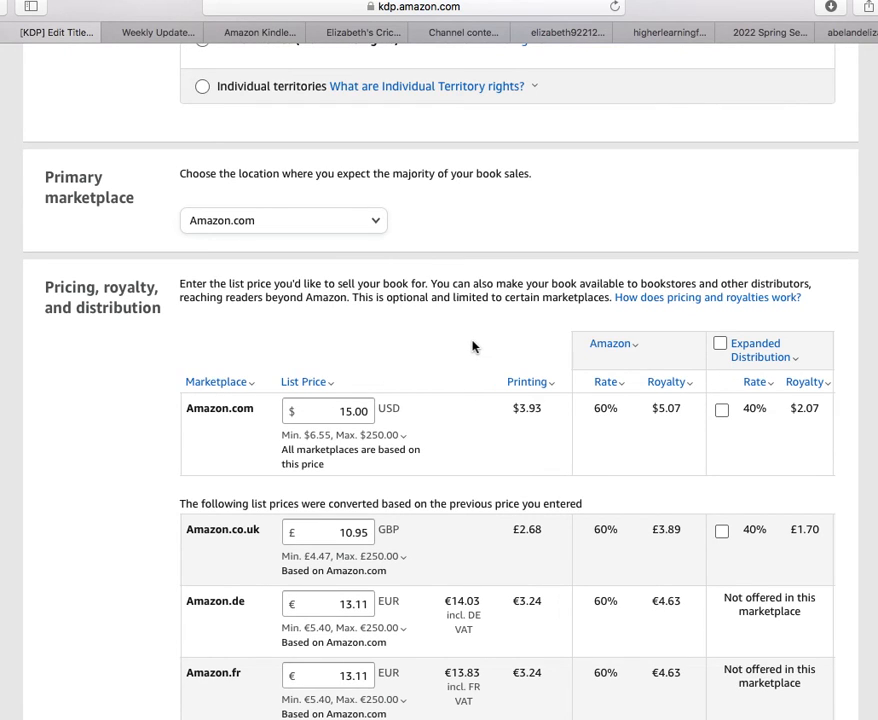
scroll(619, 345, down, 2)
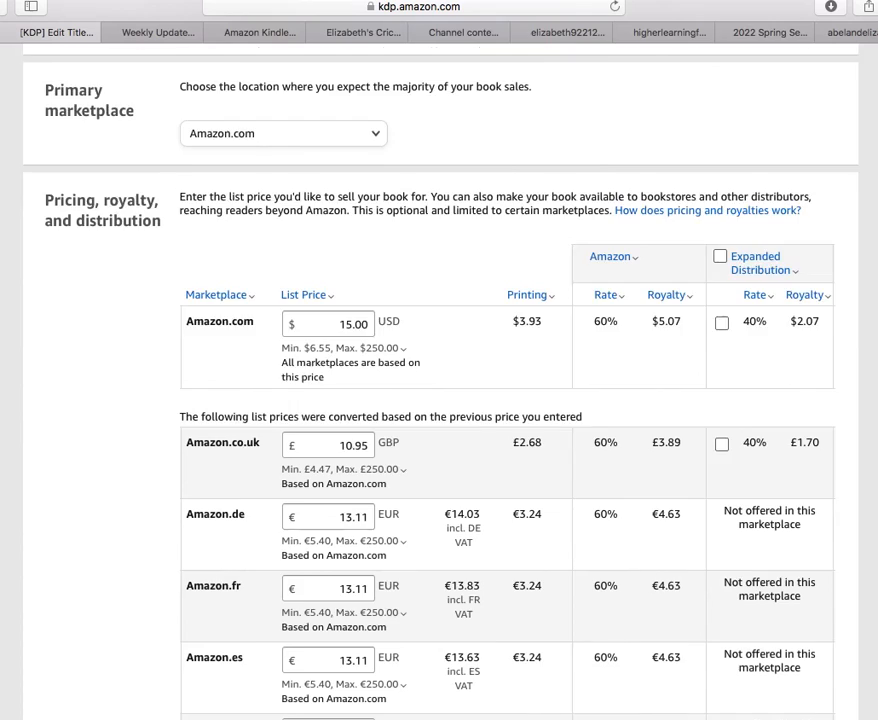
- Accept the terms and conditions by publishing the Beginners Grammar Guide paperback
scroll(439, 400, down, 5)
scroll(439, 400, down, 2)
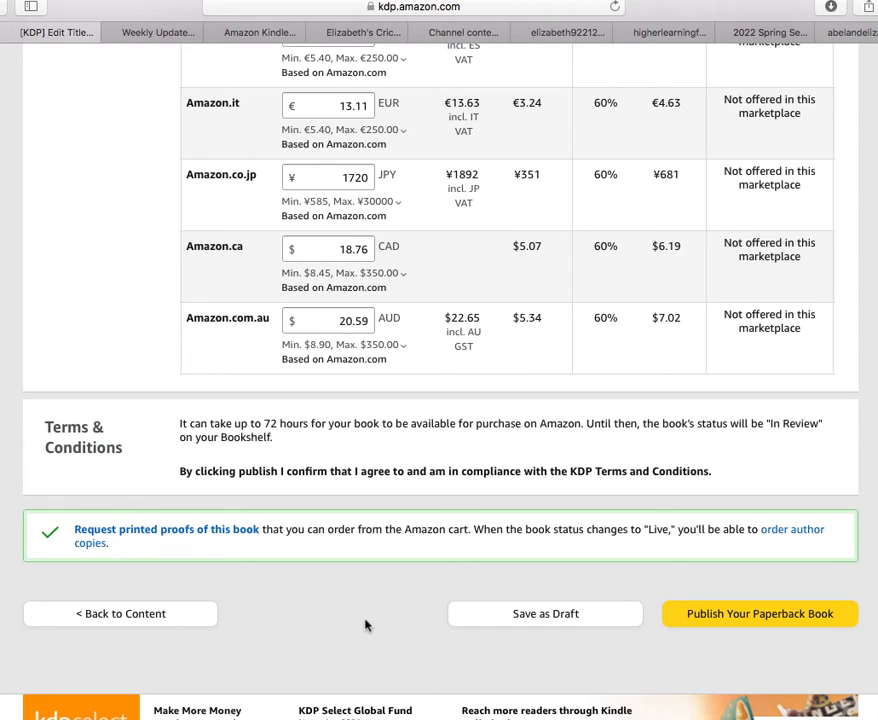
click(800, 622)
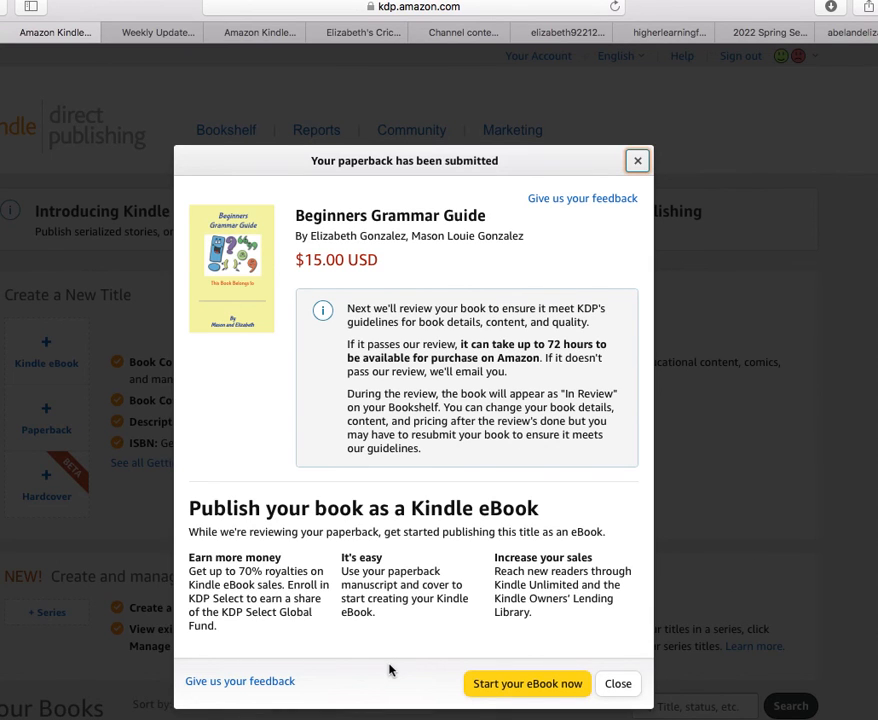
- Dismiss the paperback submission confirmation and check the Beginners Grammar Guide's paperback status among the listed books
click(618, 683)
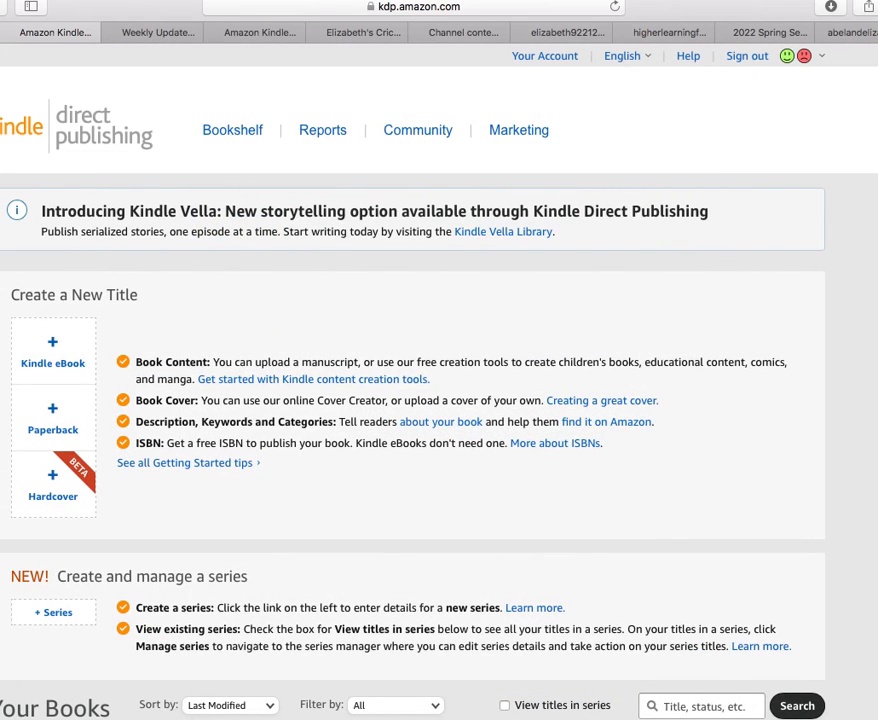
scroll(439, 400, down, 6)
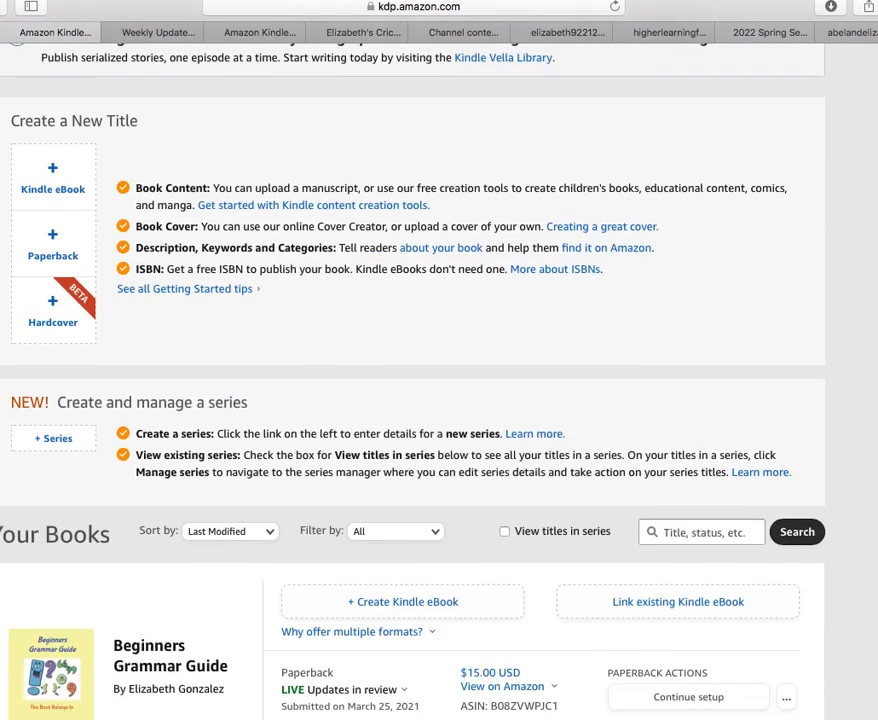
scroll(578, 441, down, 1)
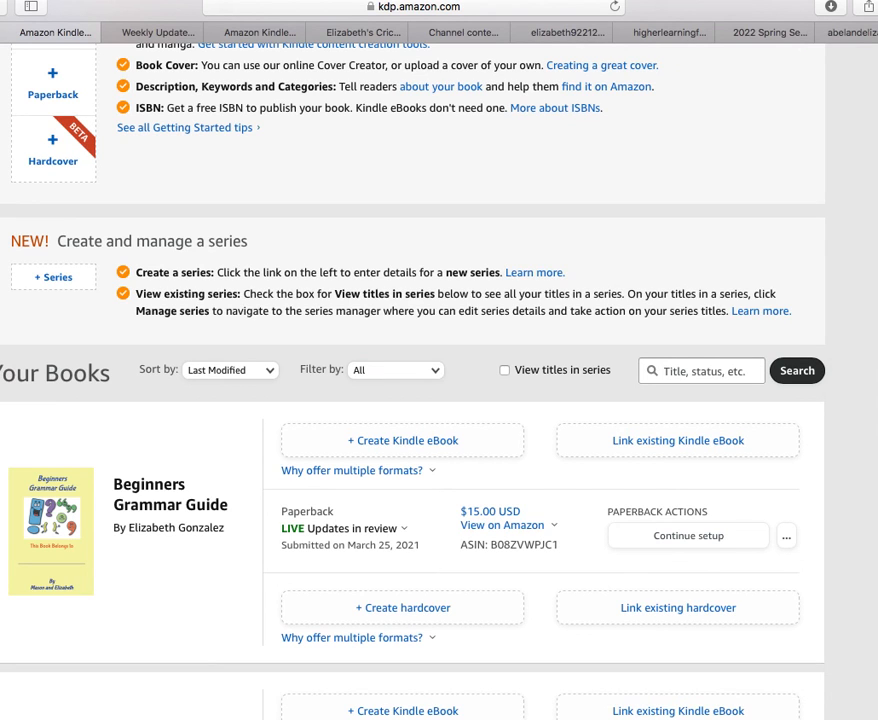
scroll(439, 400, down, 2)
scroll(412, 380, up, 2)
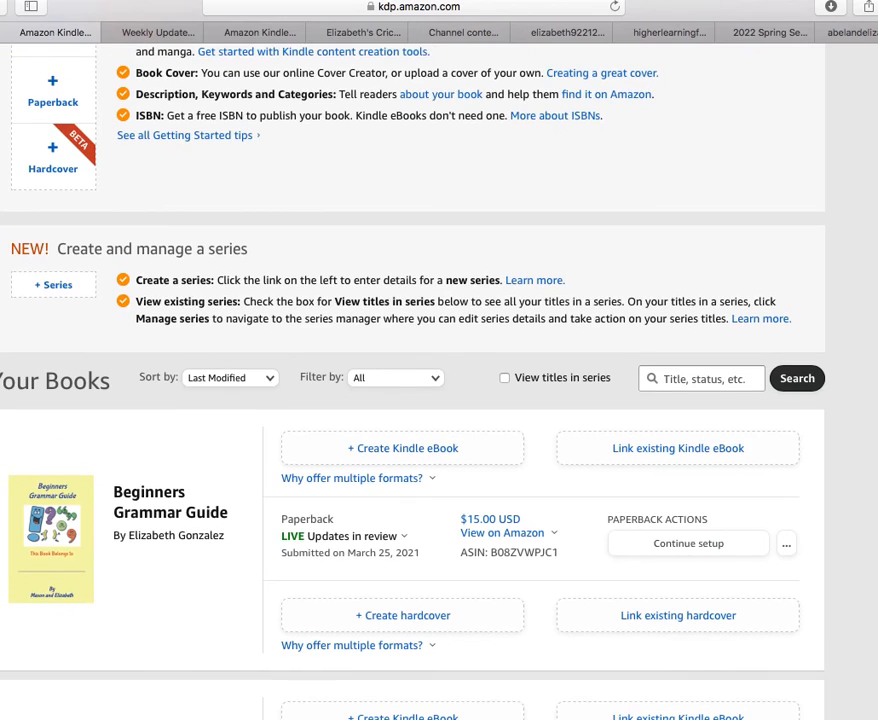
scroll(412, 380, up, 2)
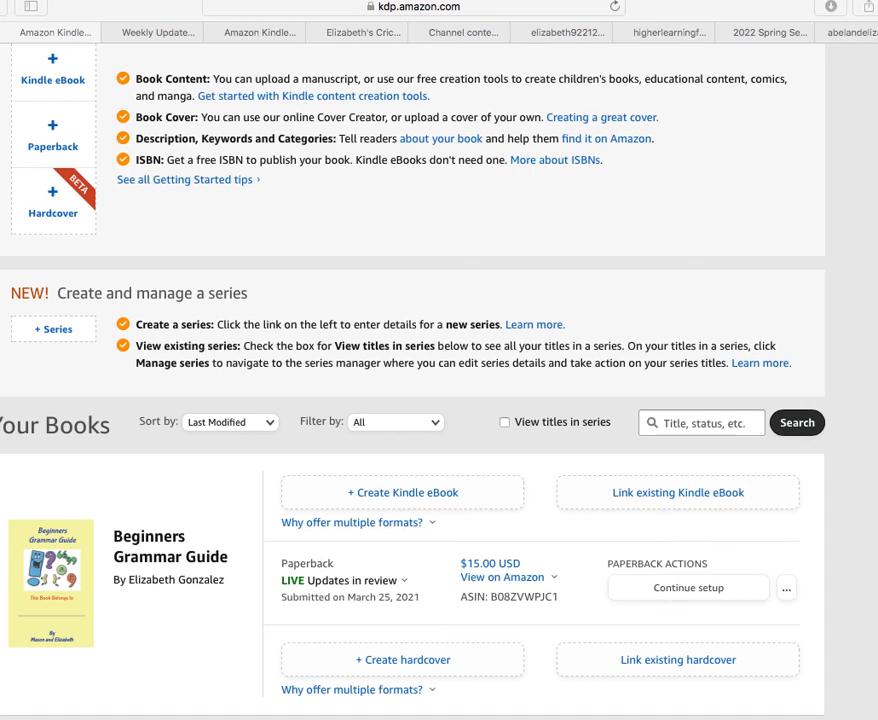
- Show the screenshots of the Kindle Direct Publishing availability e-mail over the bookshelf, read them, and move them out of view again
drag(877, 30, 434, 313)
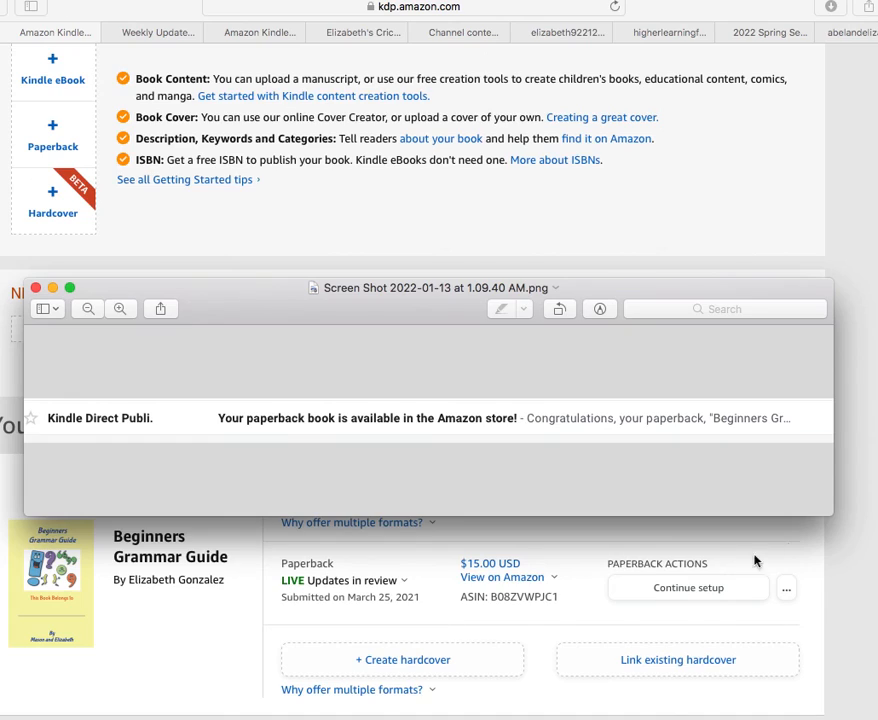
drag(877, 235, 291, 131)
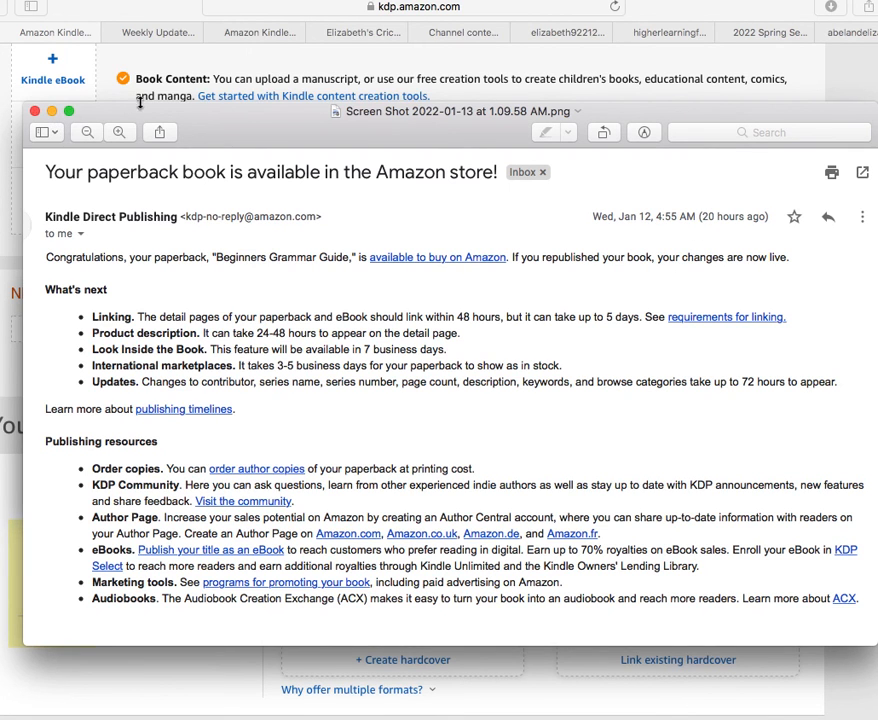
drag(239, 127, 877, 108)
click(278, 305)
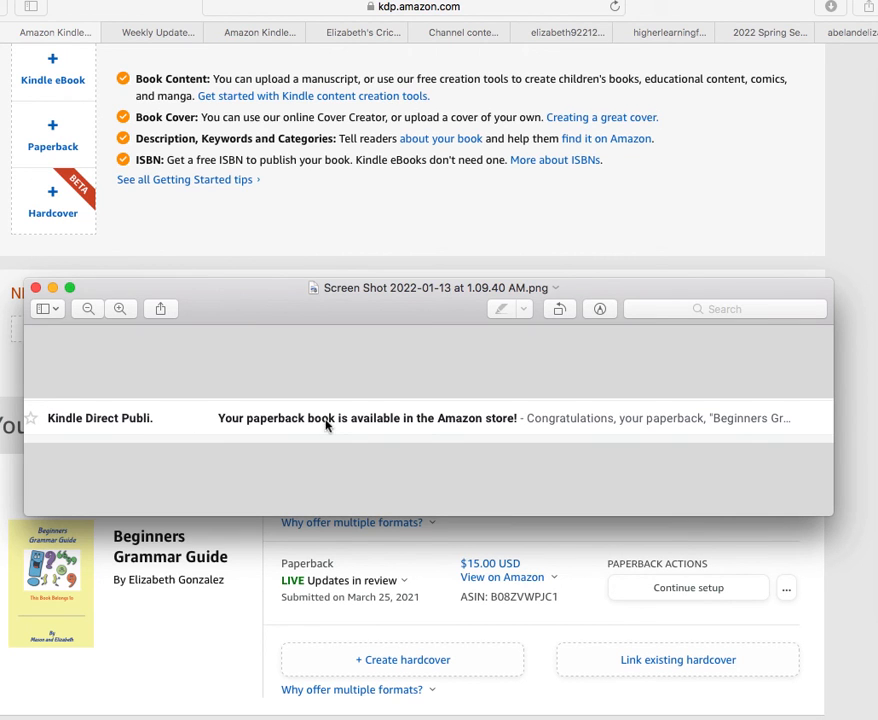
drag(237, 294, 877, 335)
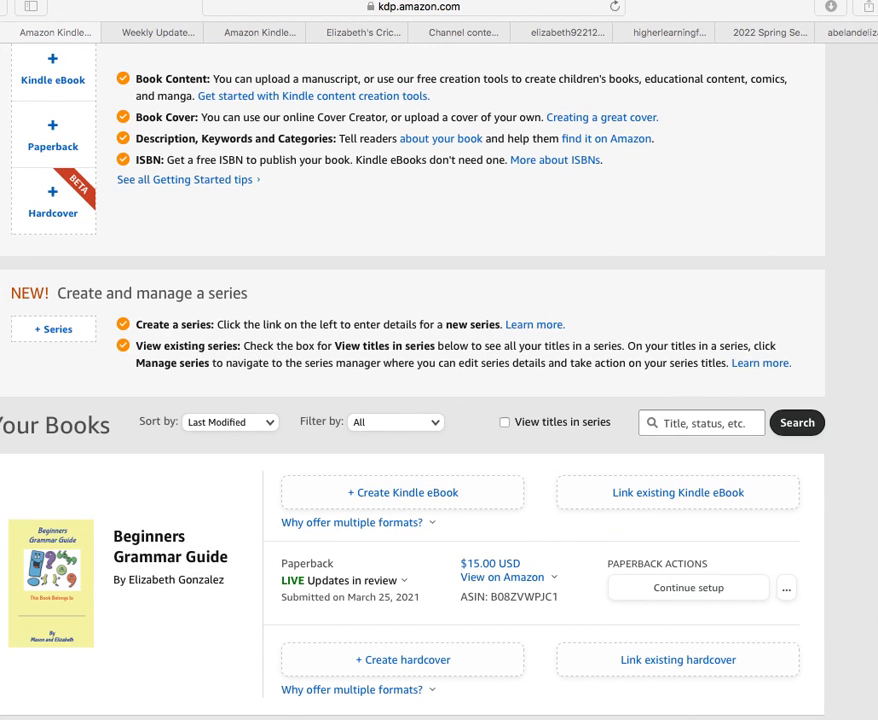
click(873, 527)
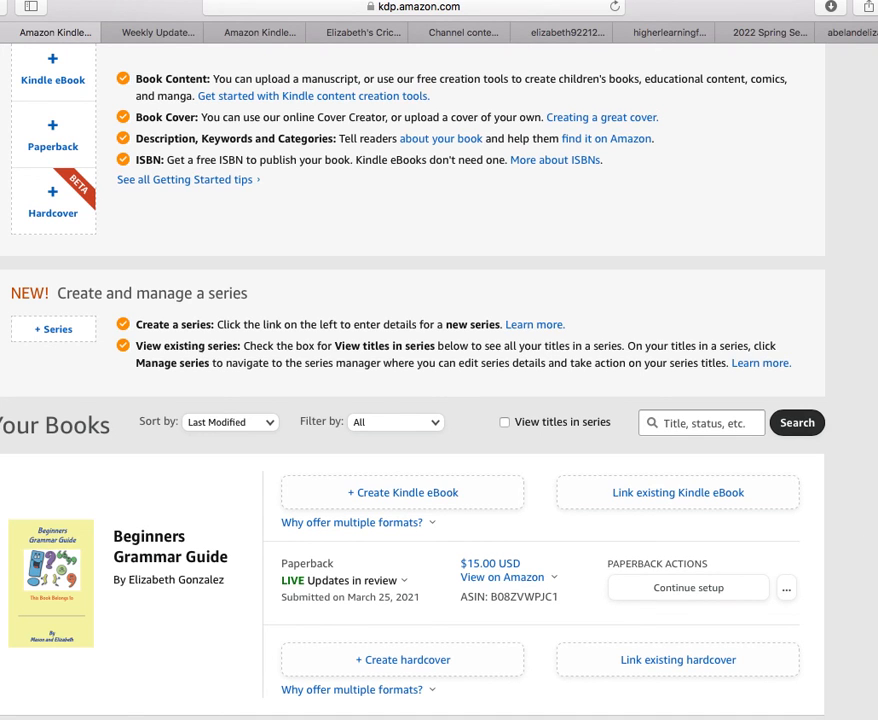
- Open the Bookshelf and look through the published and draft titles, including the extra paperback actions of a draft
scroll(412, 400, up, 5)
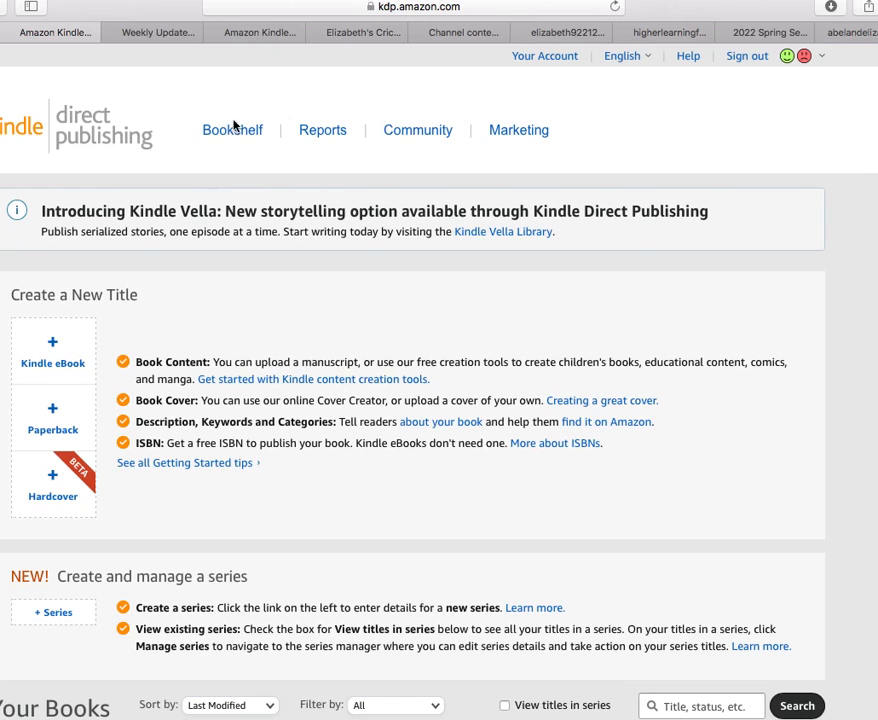
click(233, 133)
scroll(412, 400, down, 10)
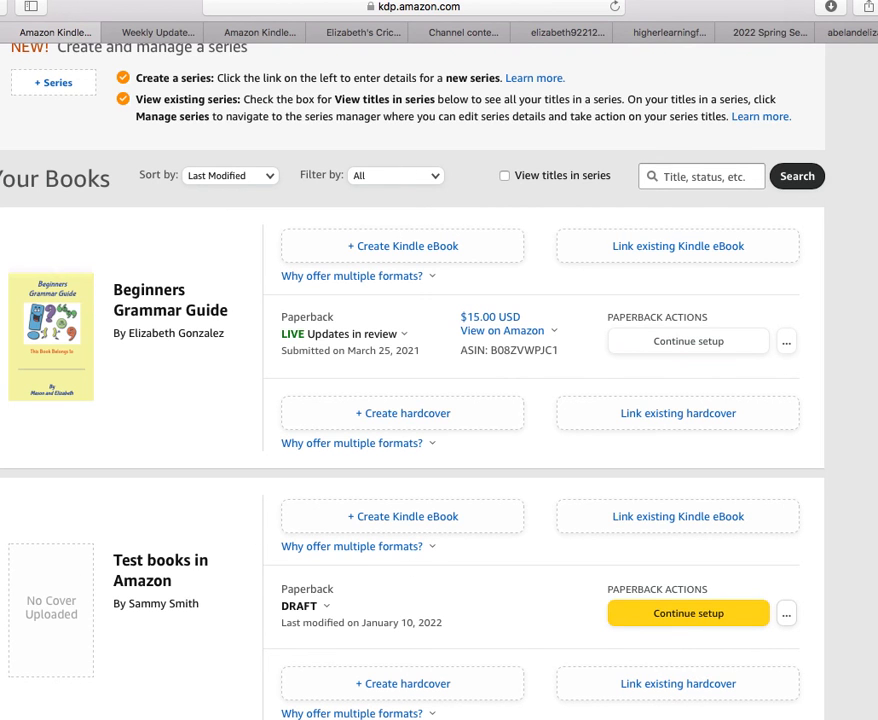
scroll(412, 380, down, 10)
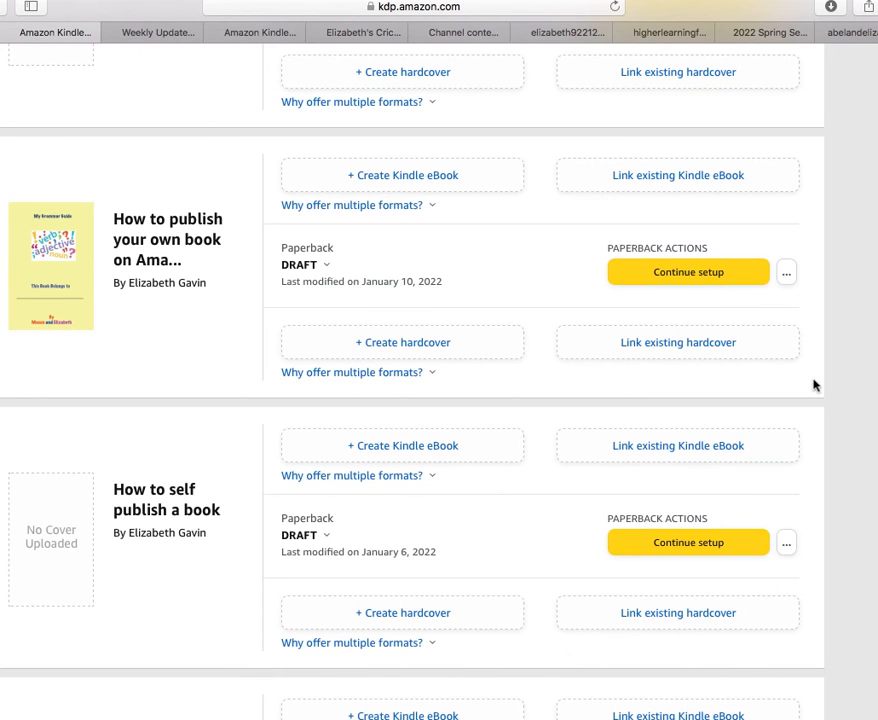
scroll(412, 380, down, 5)
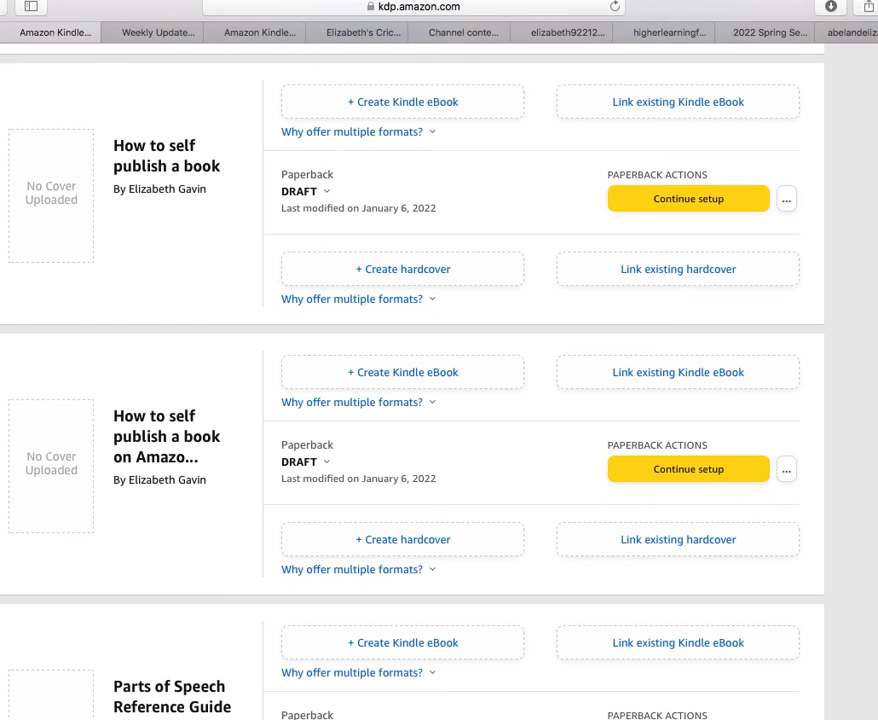
click(786, 469)
click(786, 472)
scroll(412, 380, down, 8)
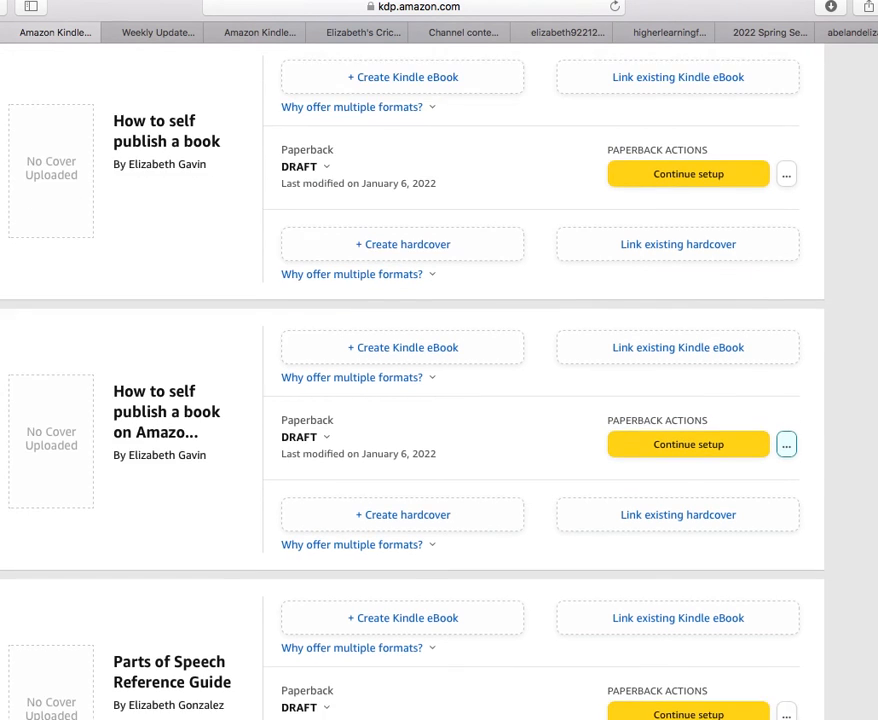
scroll(412, 380, up, 15)
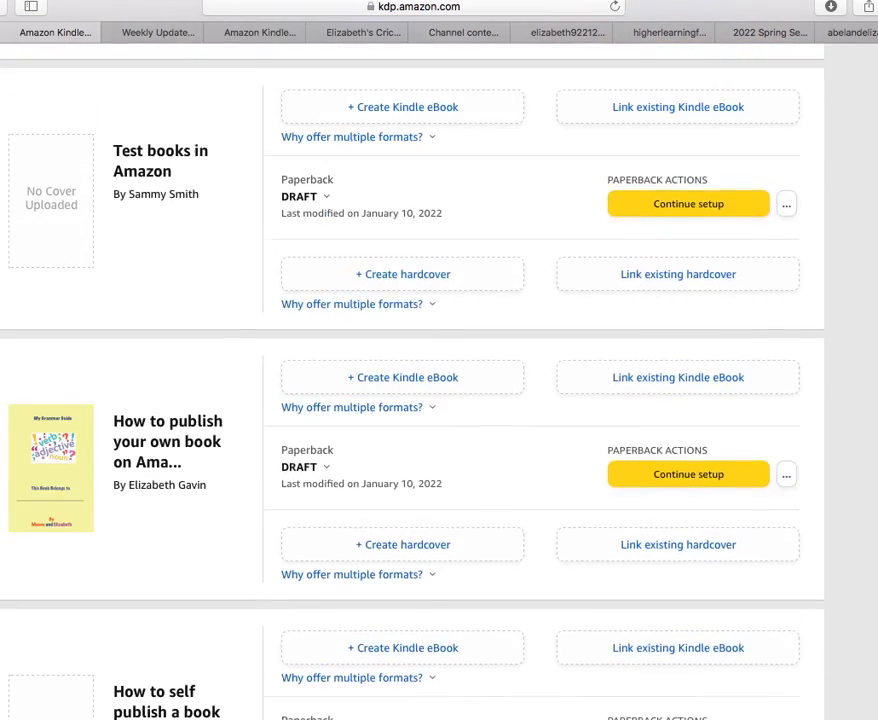
scroll(412, 380, up, 2)
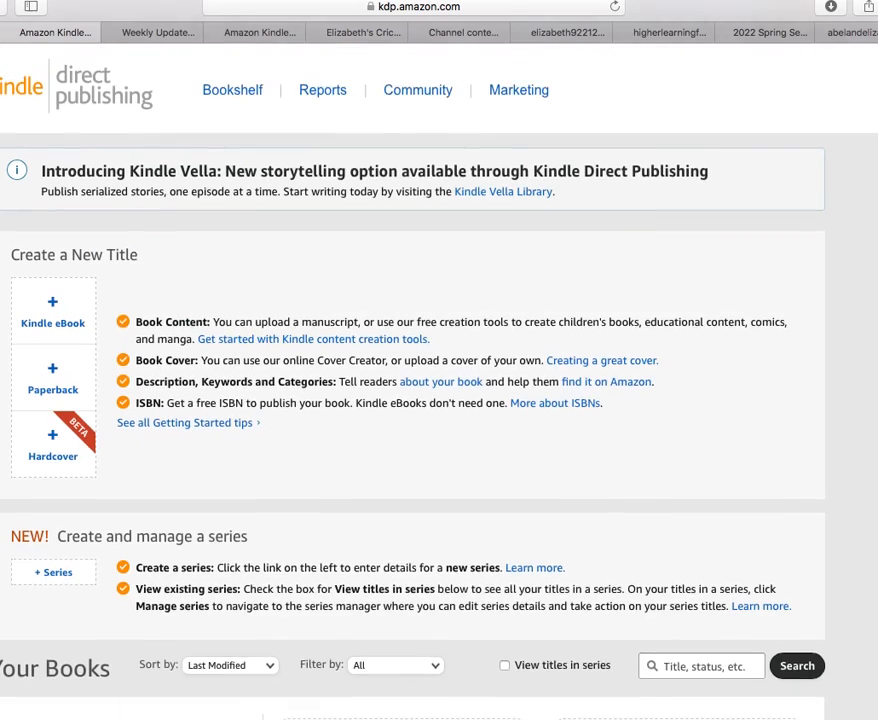
scroll(412, 380, down, 2)
scroll(412, 380, up, 2)
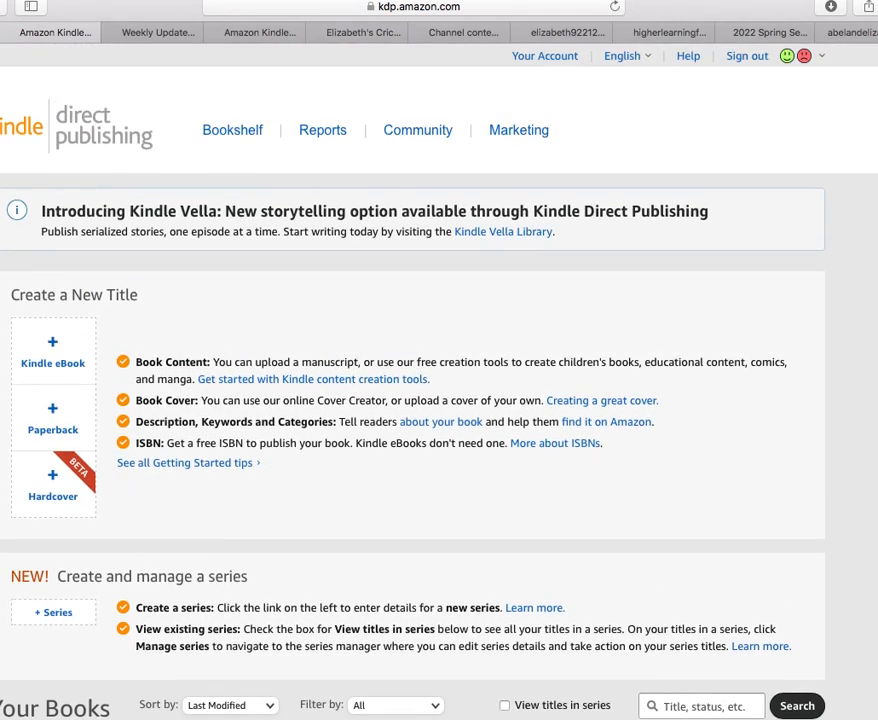